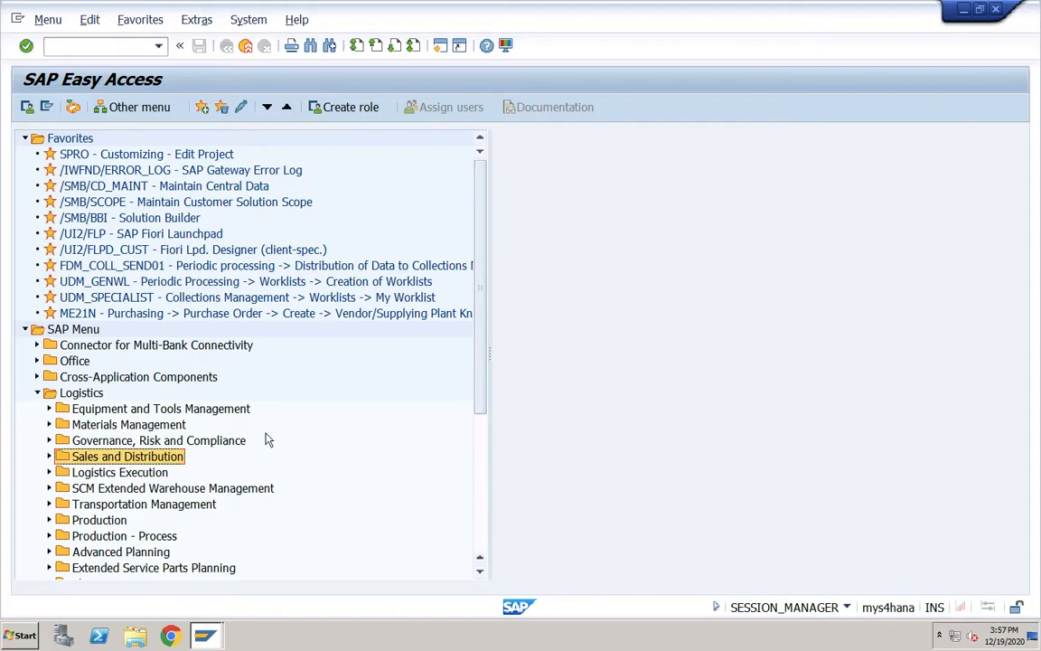
- Open a maximized Notepad window and write "If a customer buys 4 qty of material, you will provide 1 qty free"
click(21, 635)
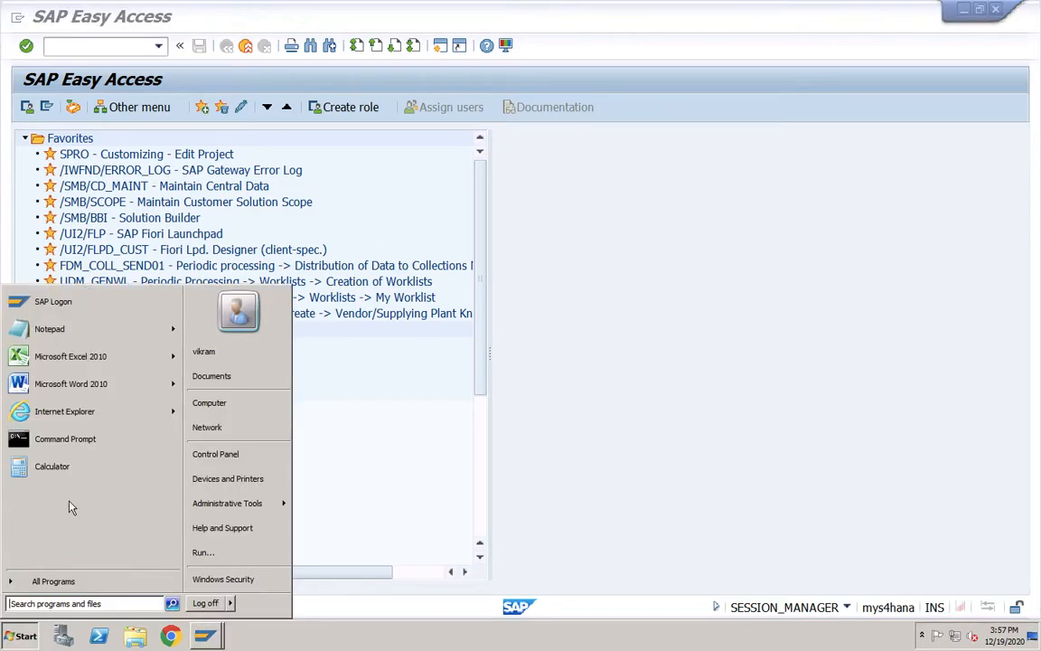
click(92, 330)
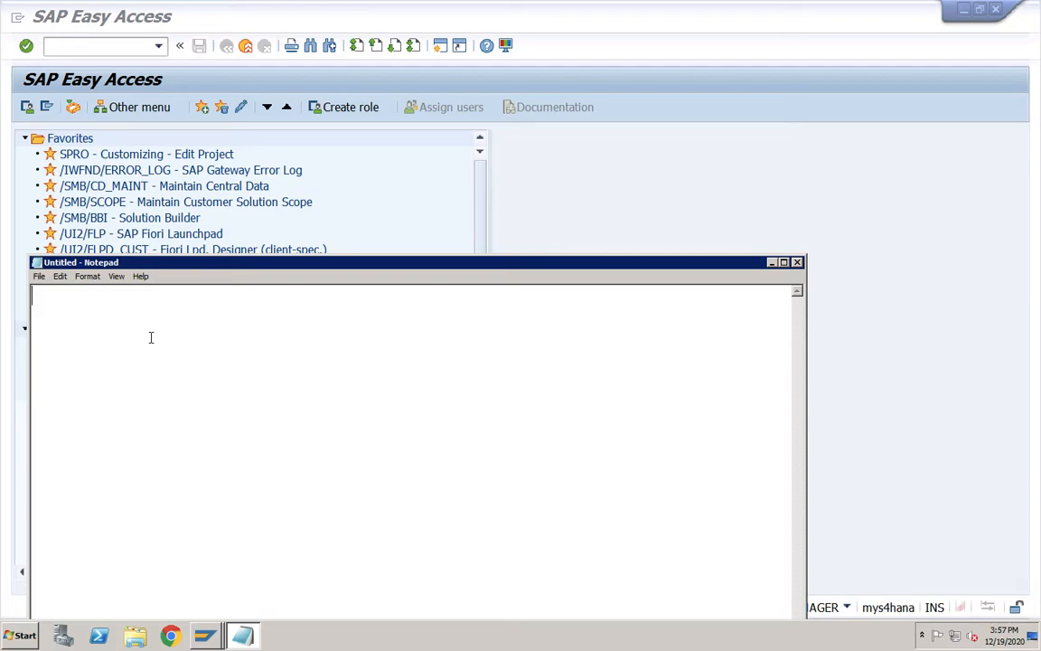
text(If a customer buys )
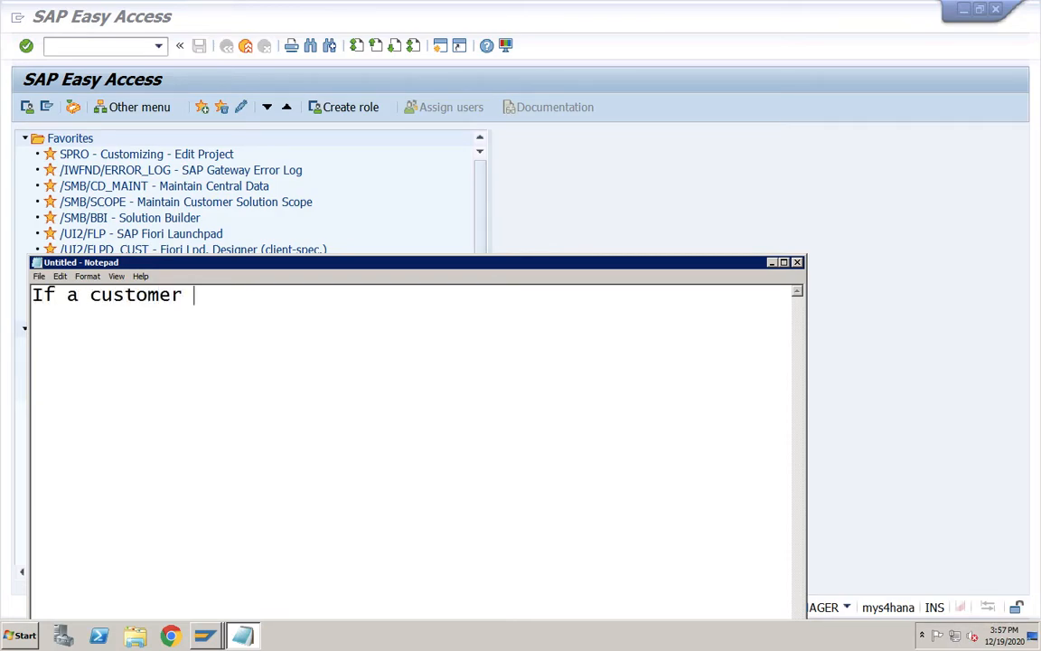
text(4 qty of material, you will provide 1 q)
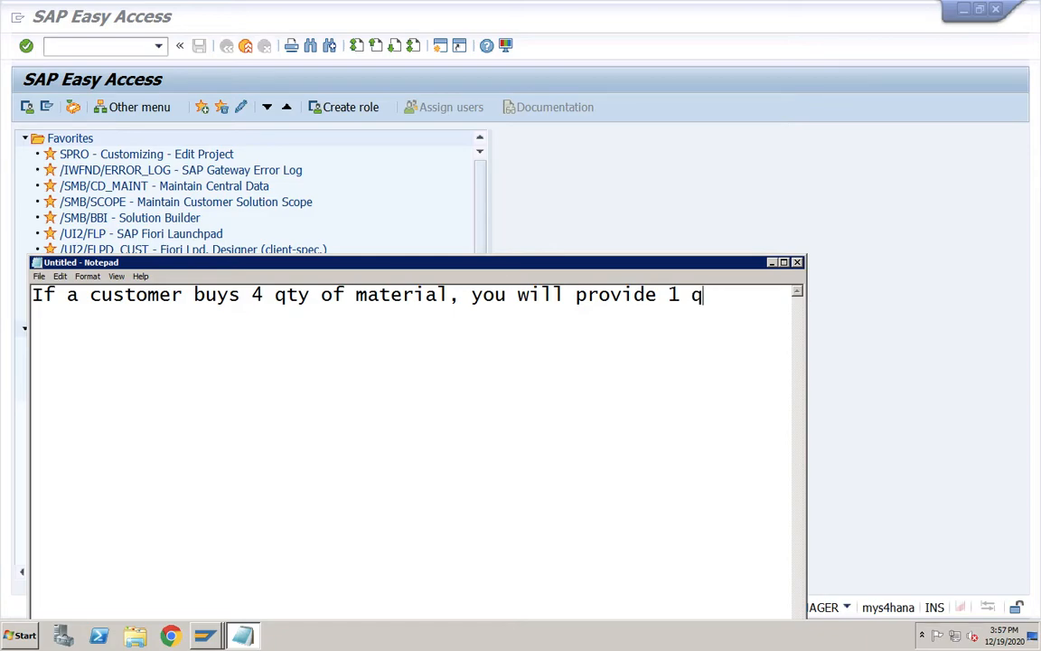
text(ty free)
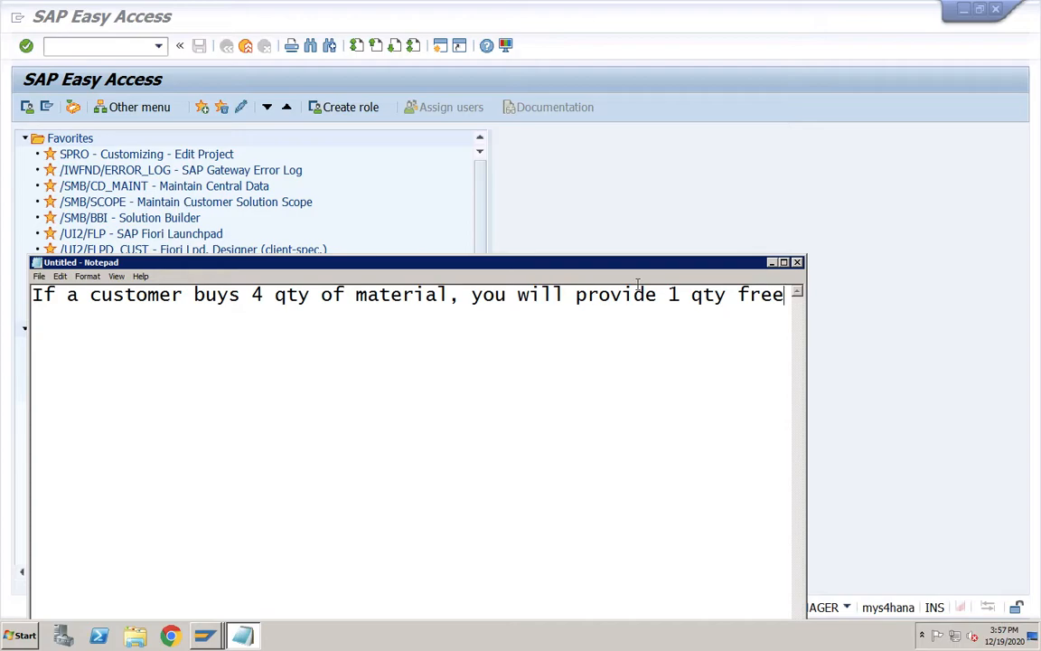
click(783, 262)
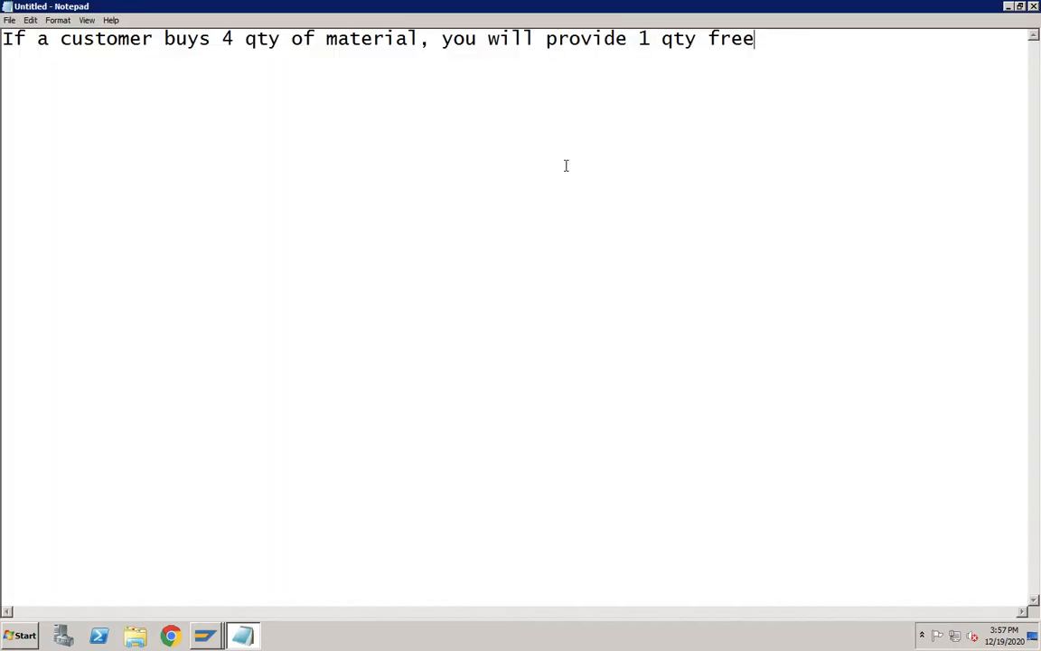
click(654, 41)
click(442, 39)
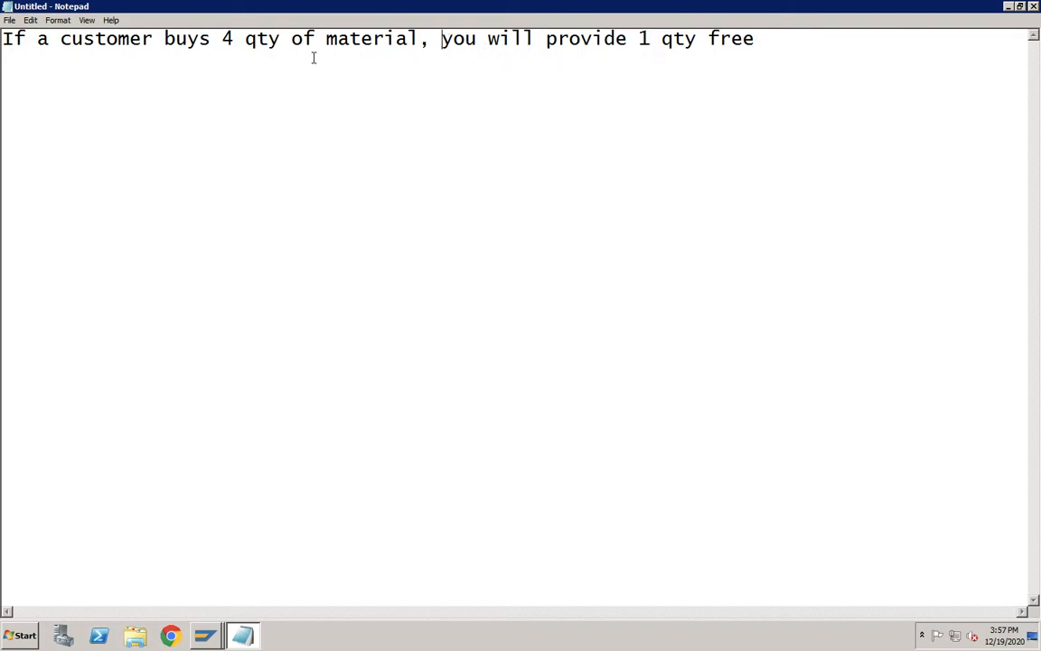
click(186, 38)
click(238, 42)
click(650, 41)
- Switch to SAP Easy Access, start transaction /nspro and display the SAP Reference IMG
click(210, 637)
click(212, 602)
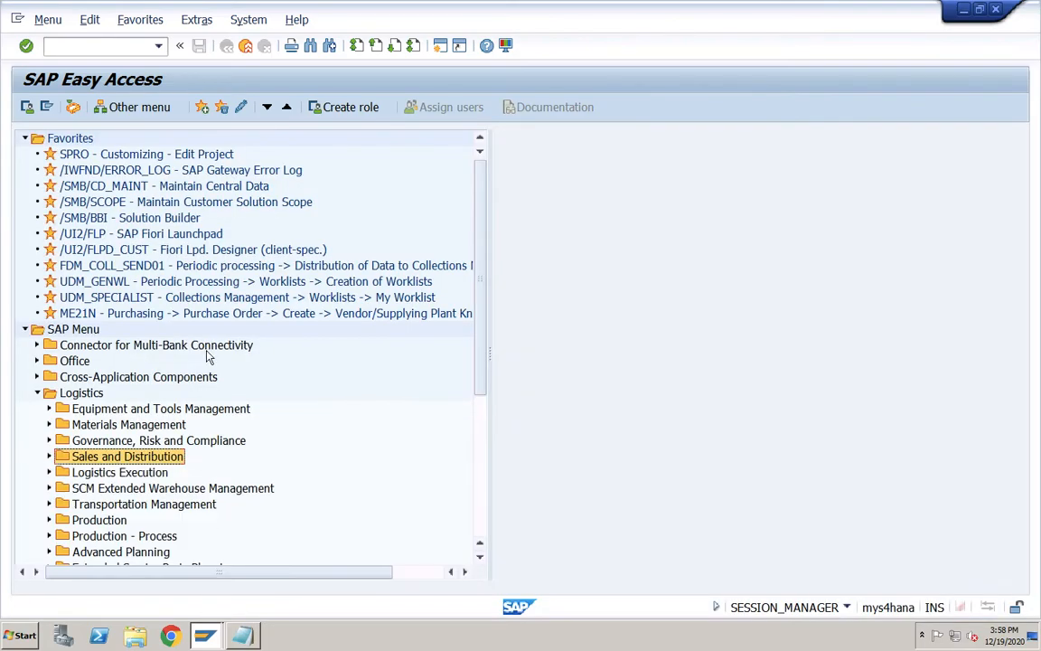
click(128, 49)
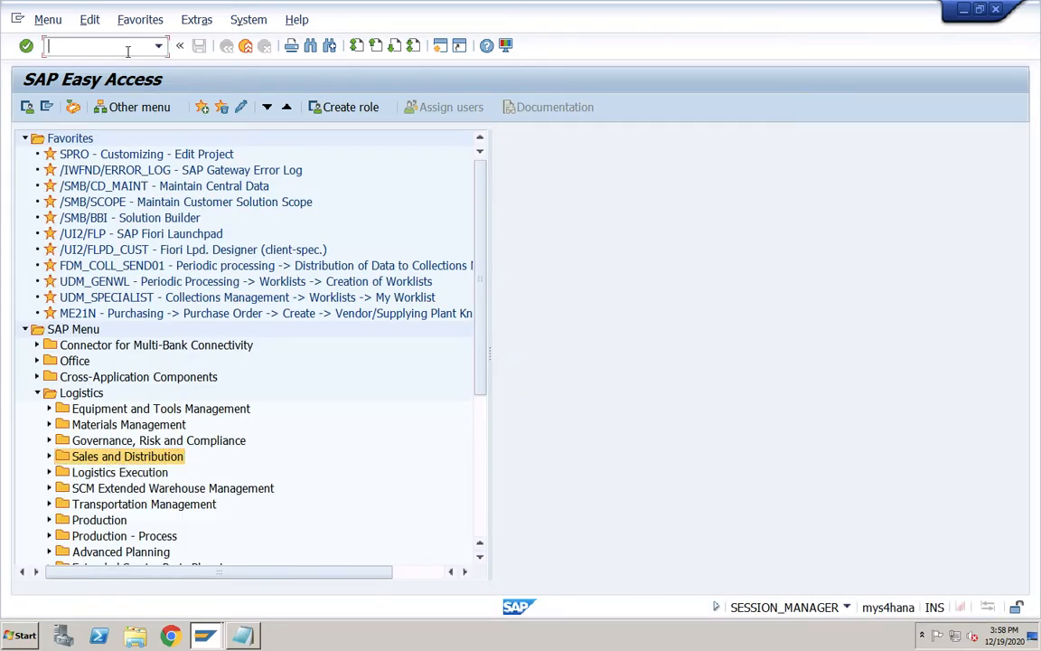
text(/nspro)
key(Return)
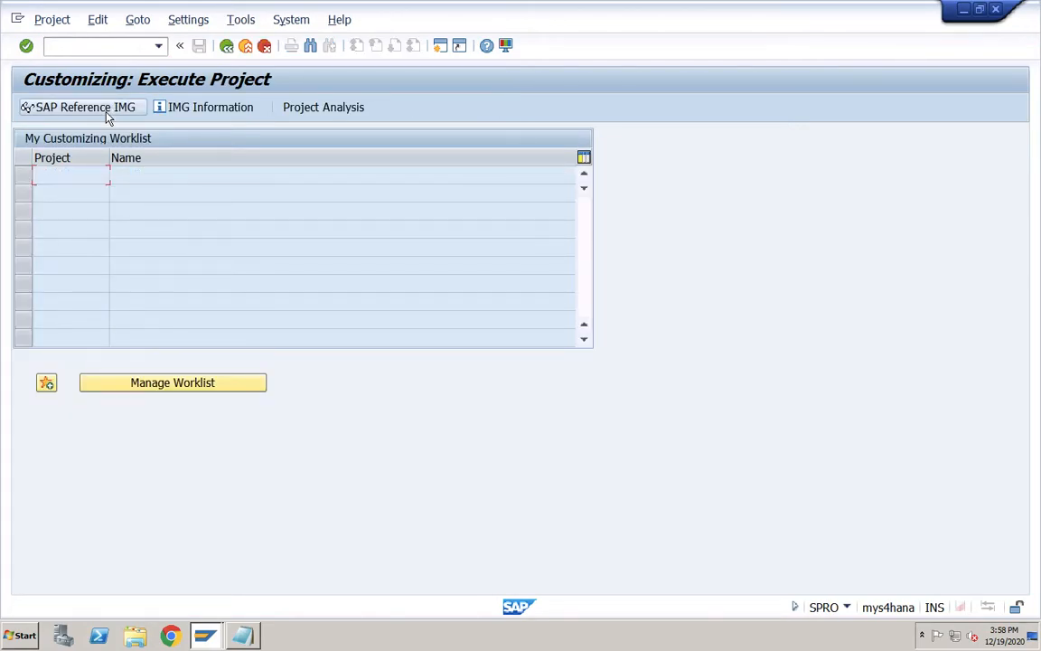
click(100, 106)
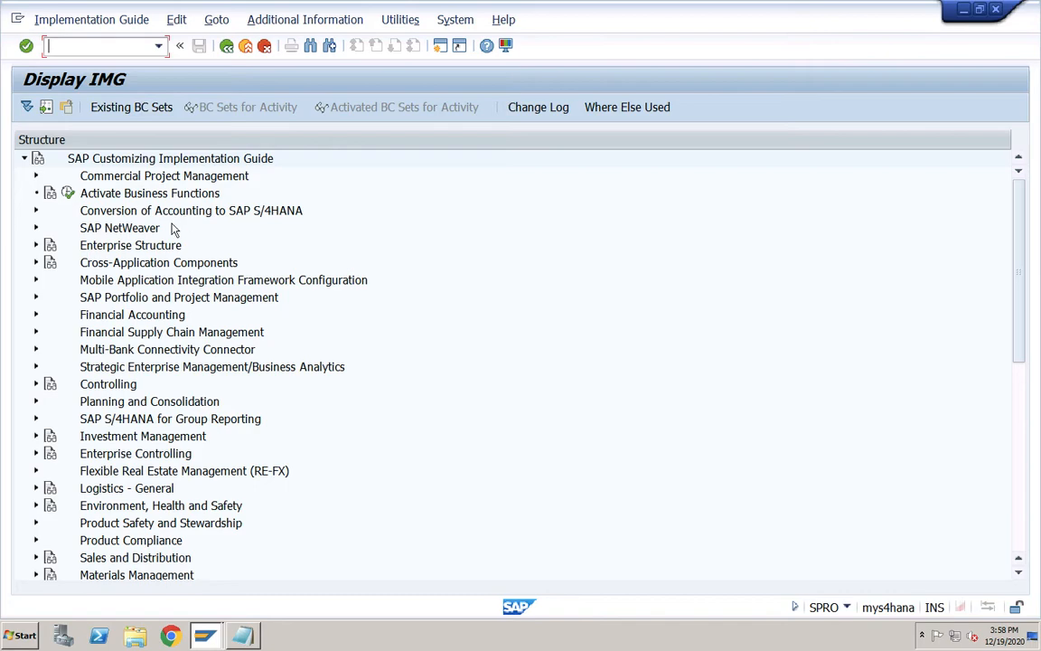
- Open the Activate Free Goods Determination activity under Sales and Distribution, Basic Functions, Free Goods, Condition Technique for Free Goods
click(37, 558)
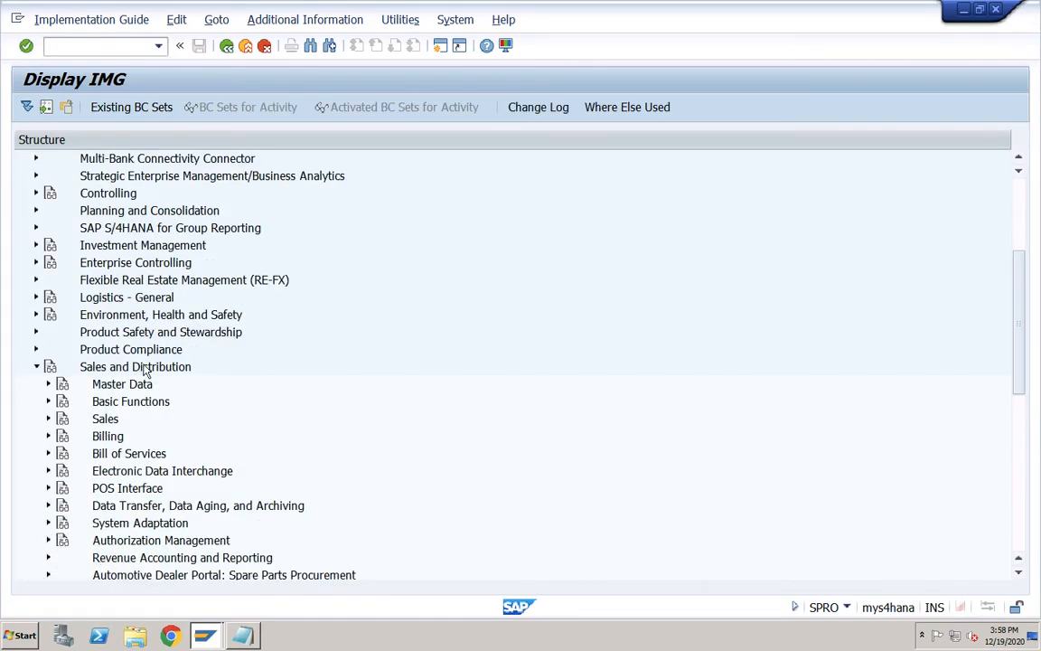
click(119, 404)
click(48, 403)
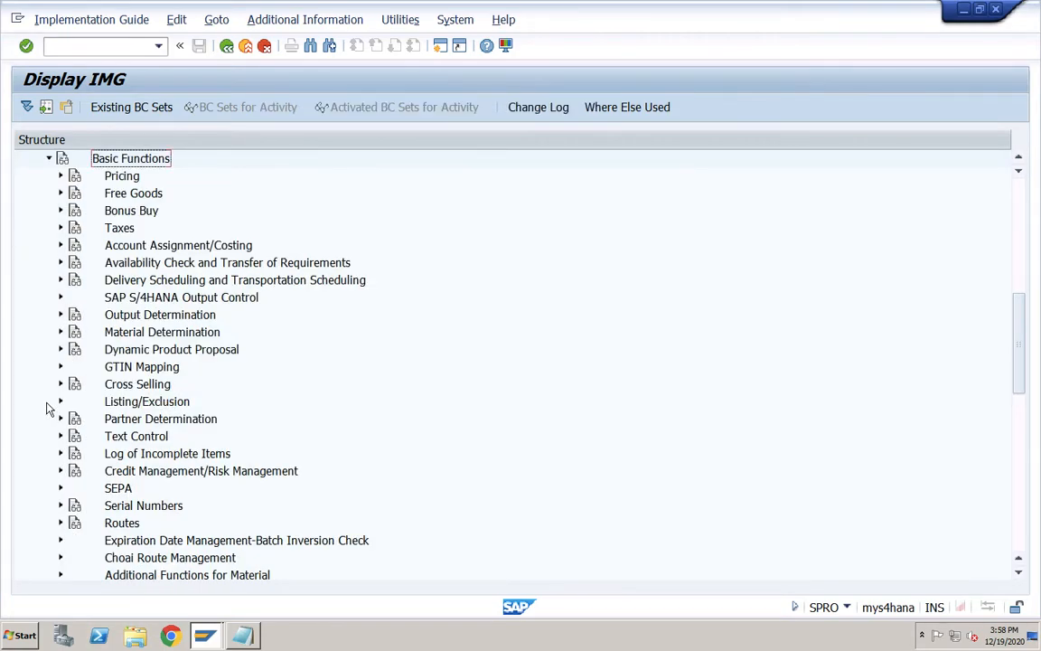
click(135, 194)
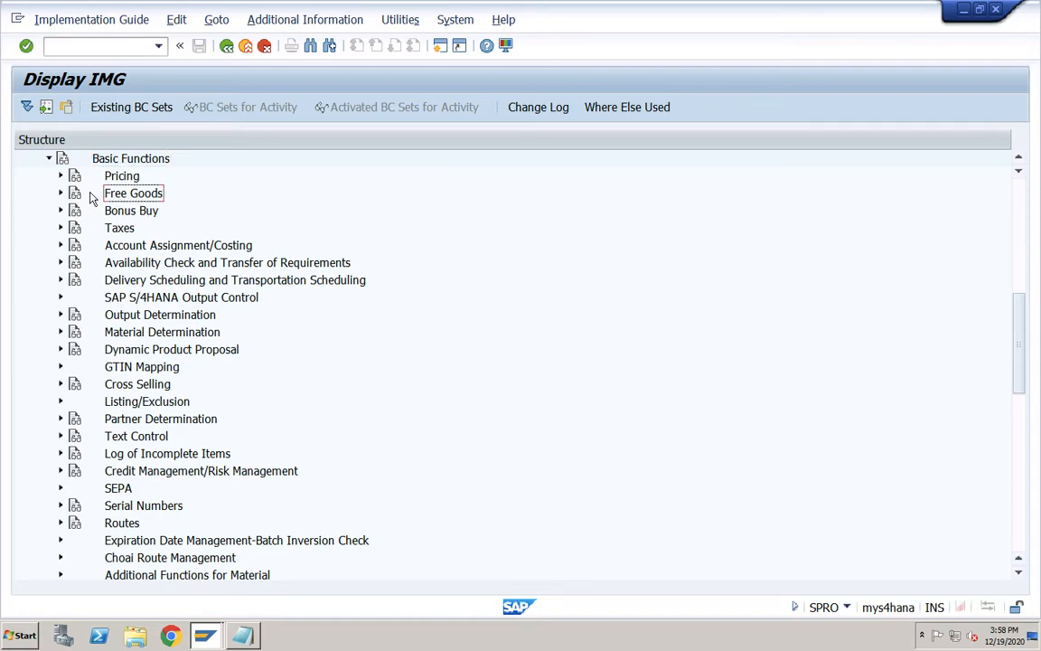
click(61, 194)
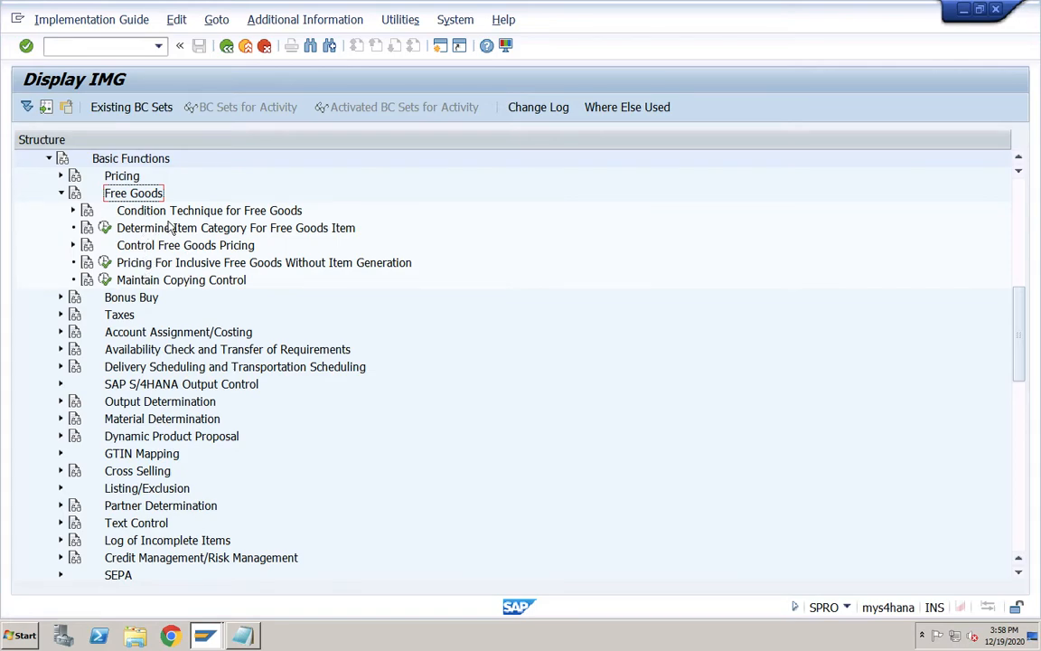
click(72, 211)
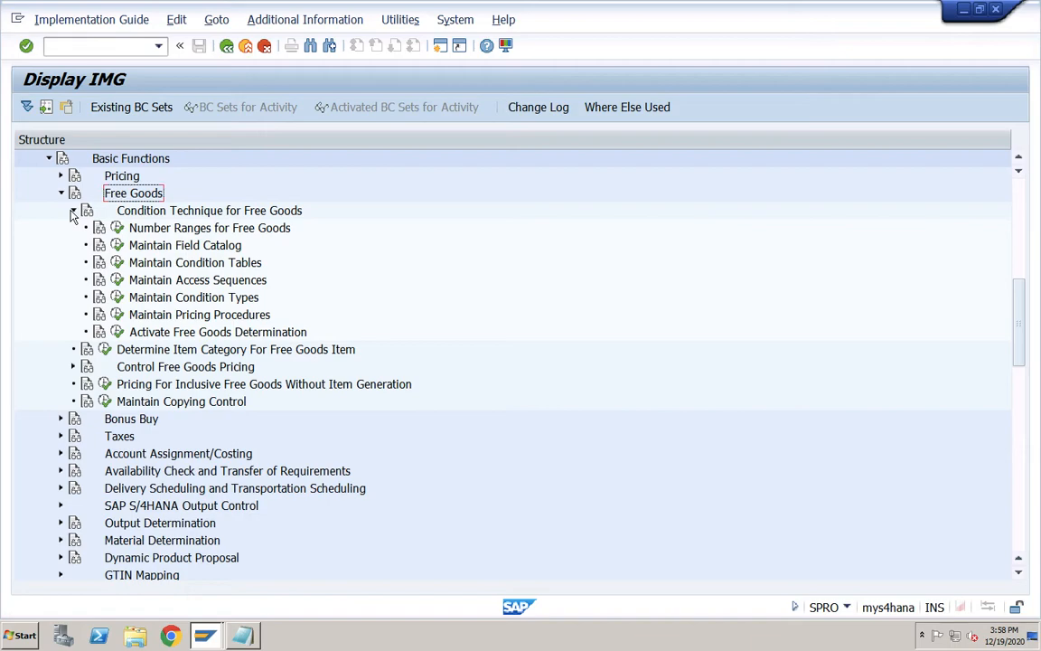
click(165, 335)
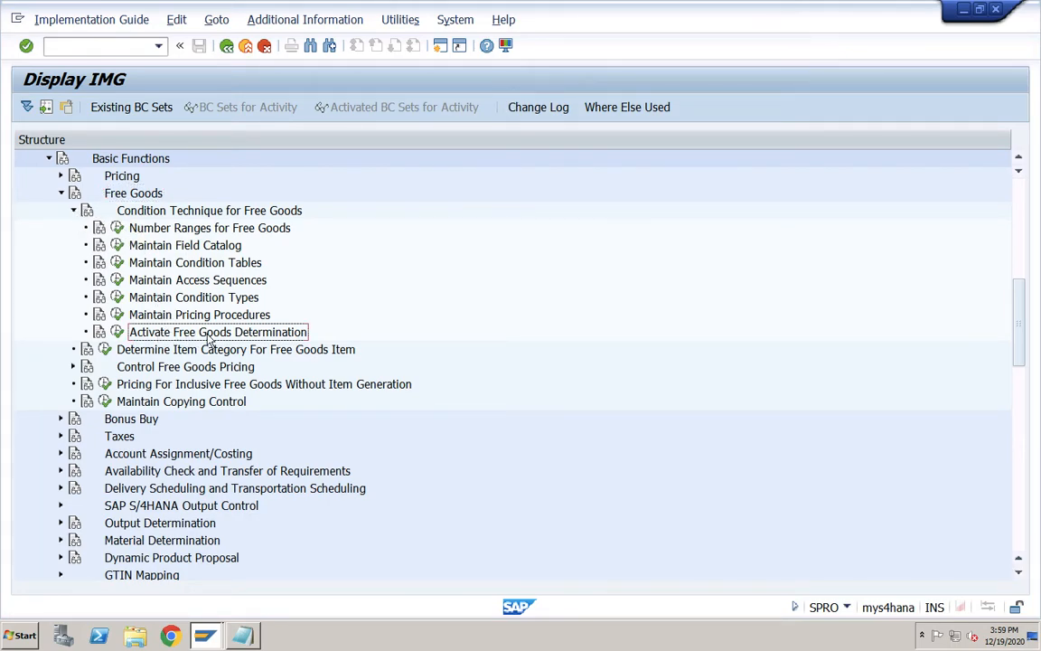
click(116, 332)
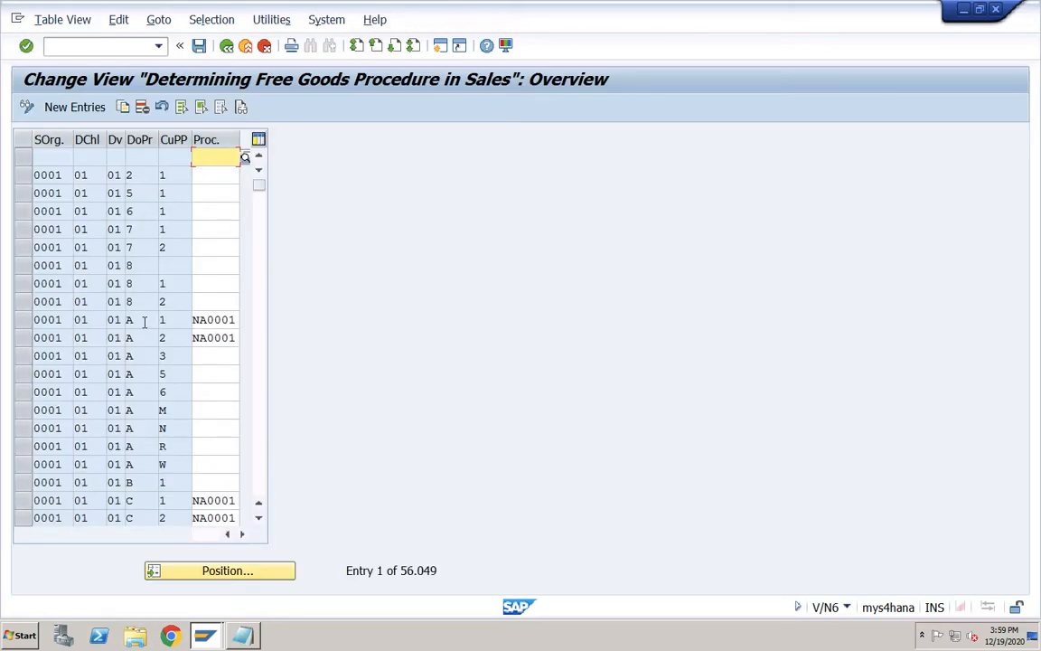
- Position the table at sales organization RECH and examine the first entry's key fields and free goods procedure
click(225, 571)
text(rech)
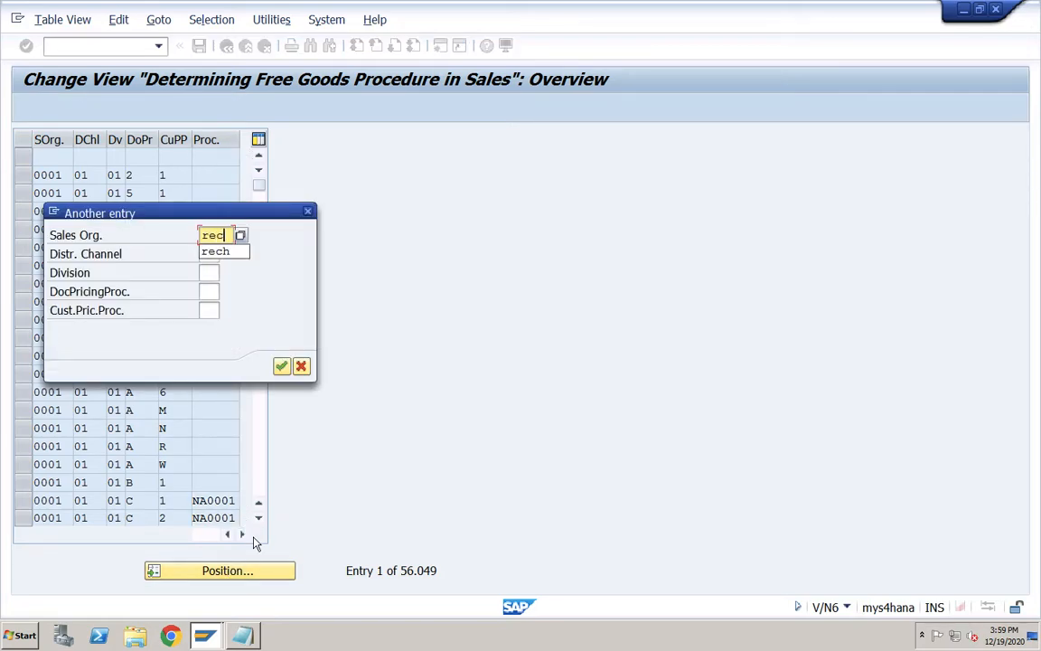
key(Return)
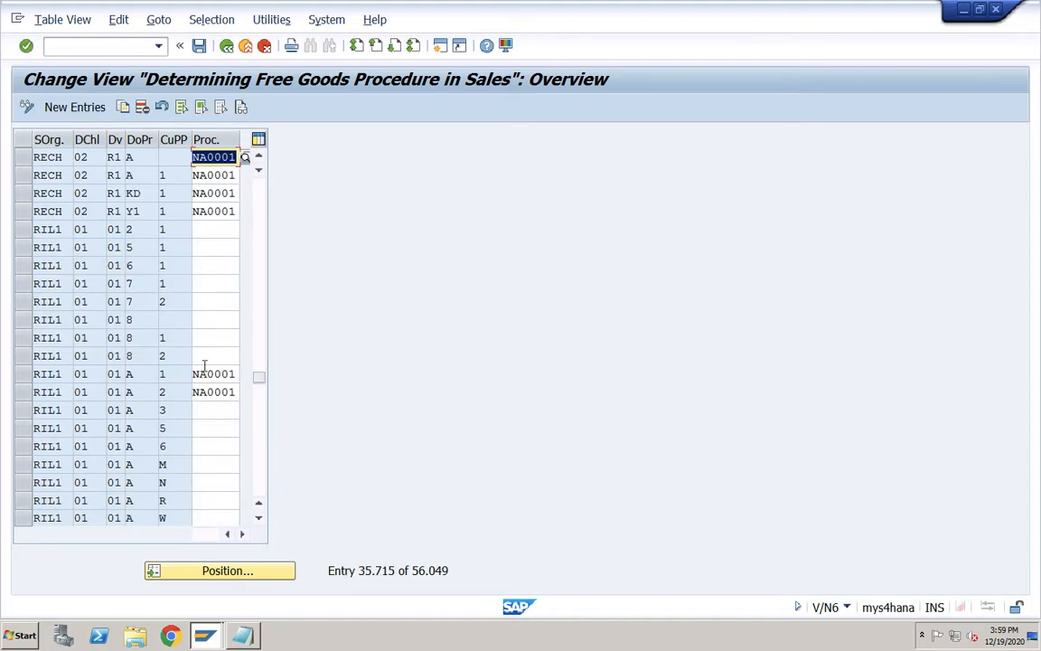
click(67, 158)
click(82, 157)
text(02)
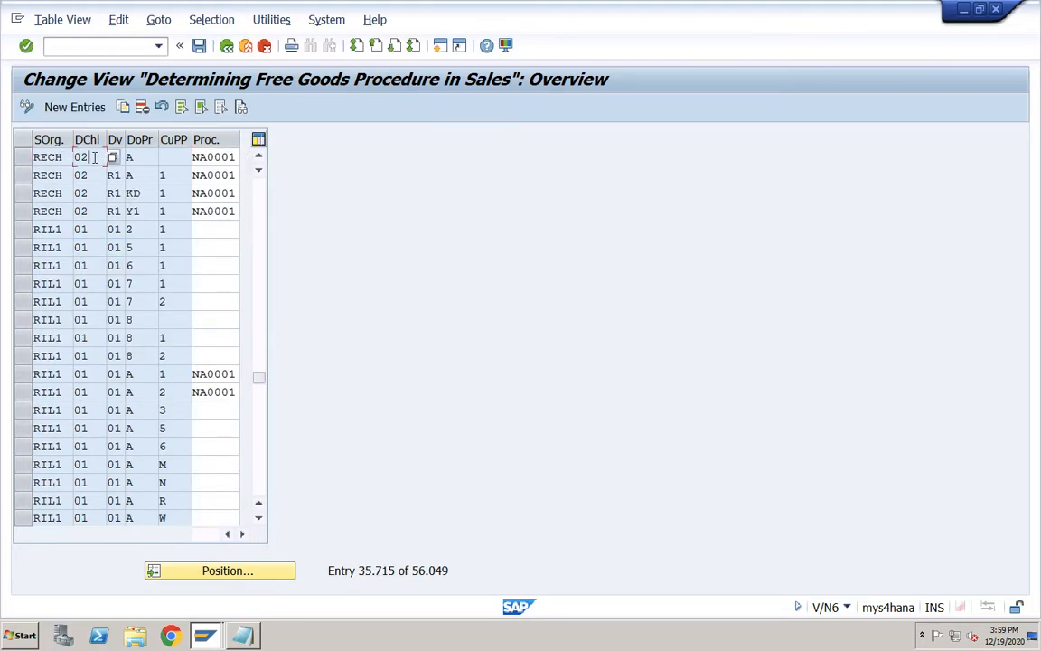
click(138, 158)
click(163, 158)
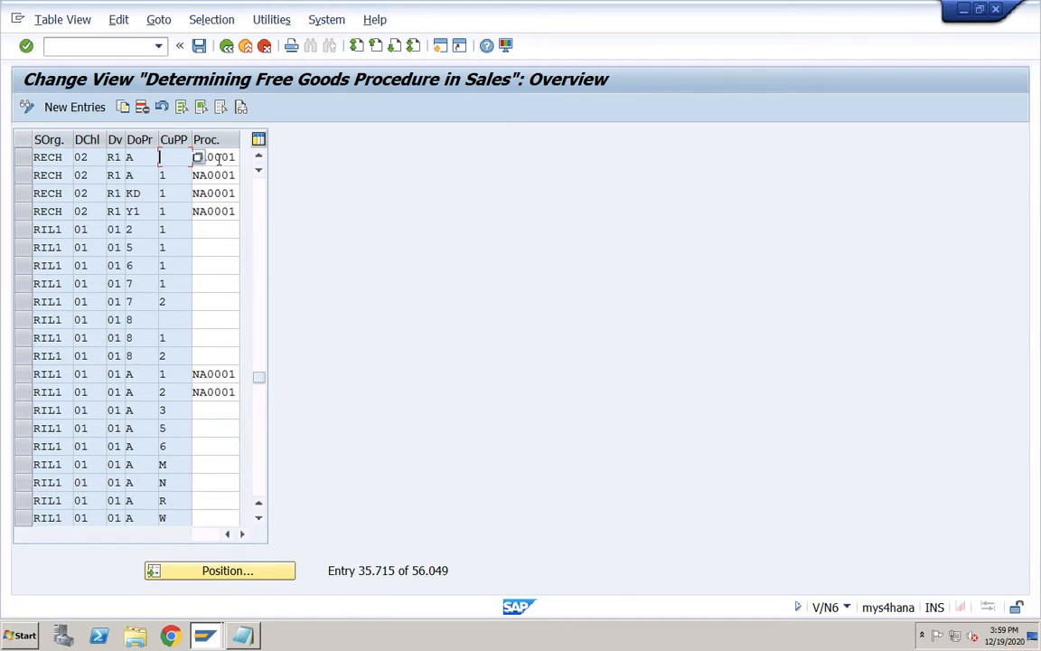
click(218, 158)
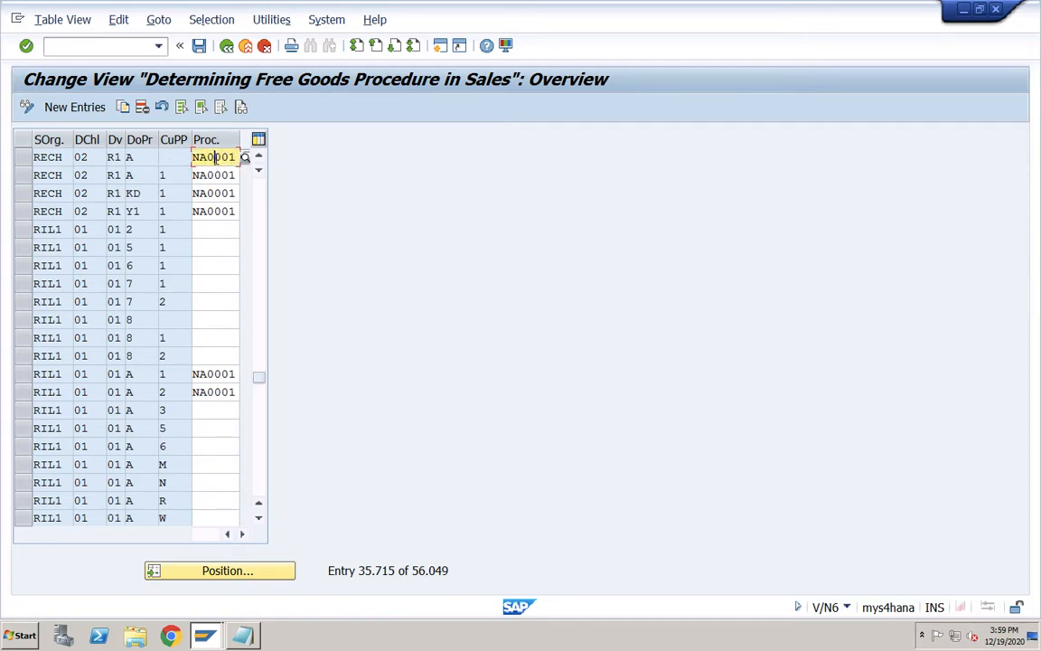
- Choose procedure NA0001, Free Goods (SD), from the possible values for the first RECH entry
click(244, 158)
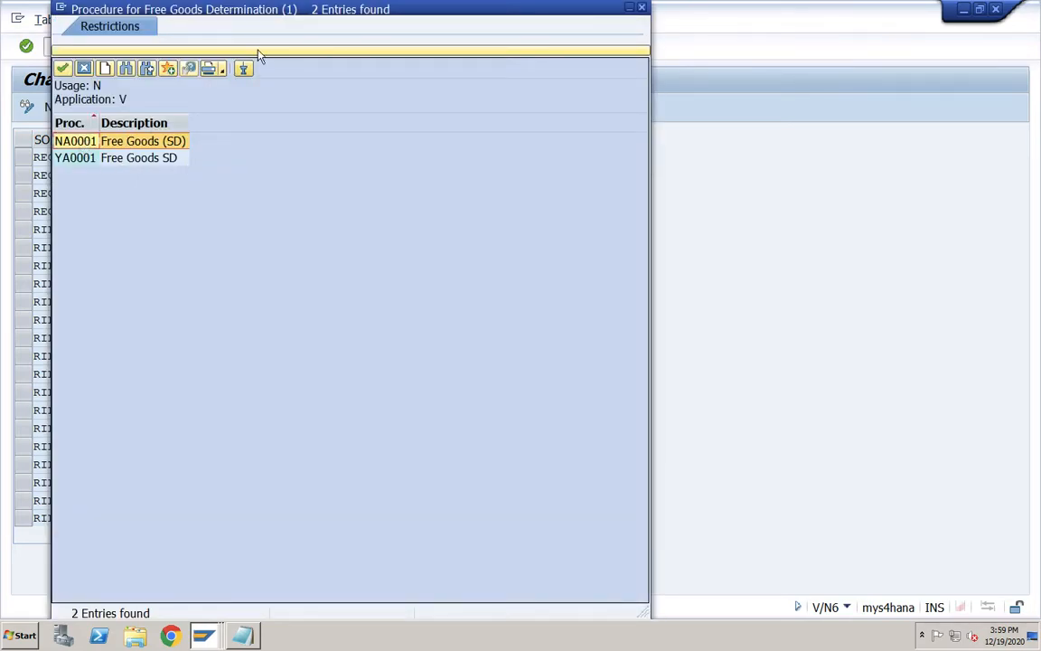
drag(274, 13, 531, 117)
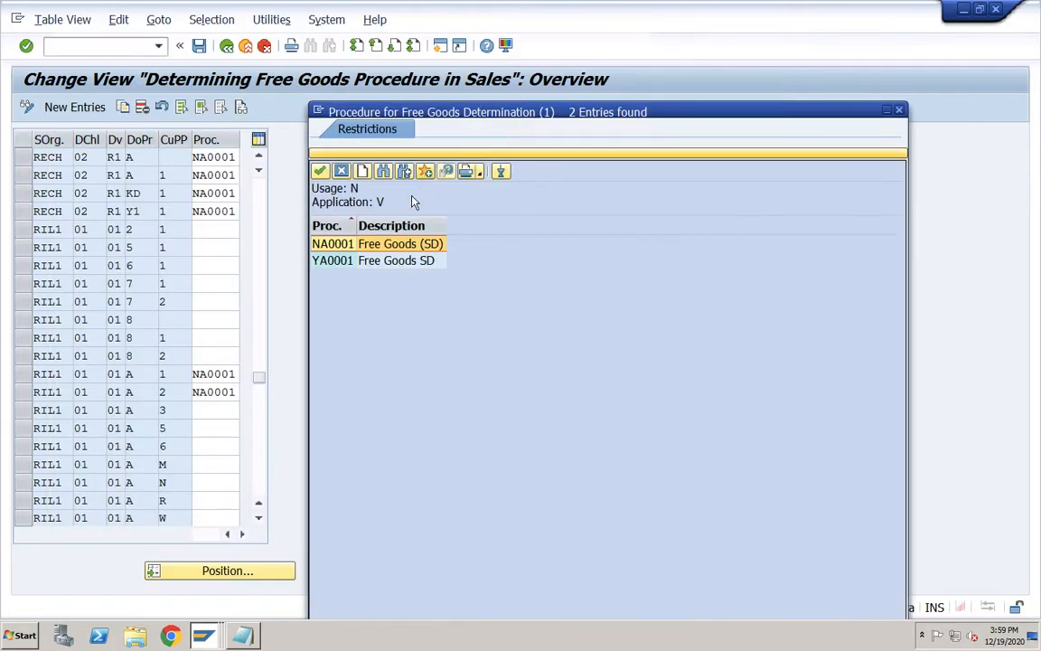
double_click(341, 244)
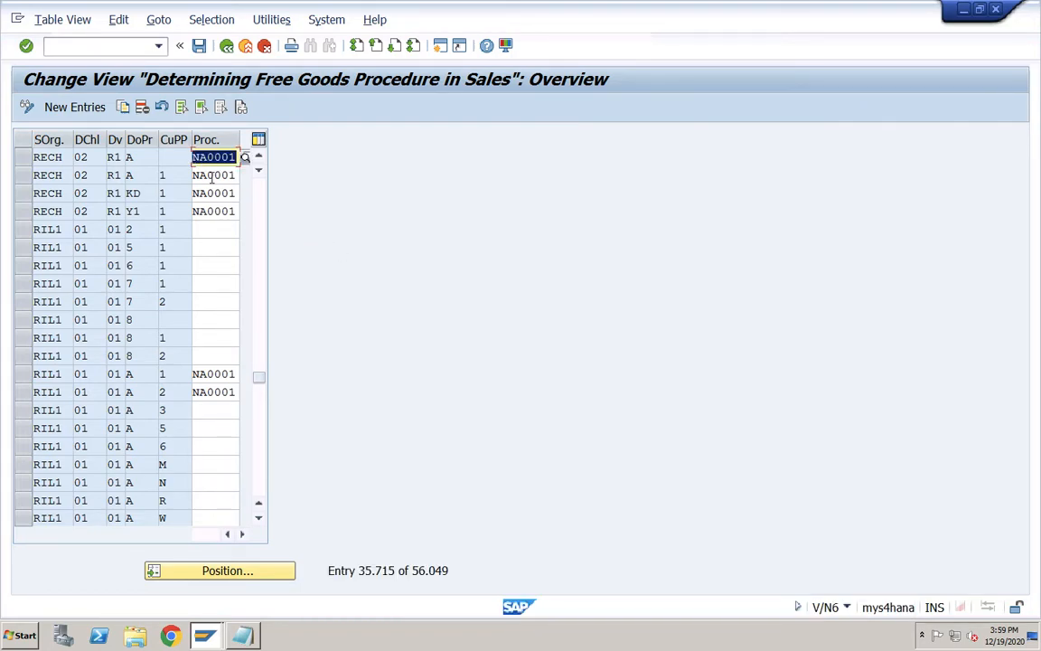
- Check the procedures assigned to all RECH entries and return to the IMG without saving changes
click(211, 177)
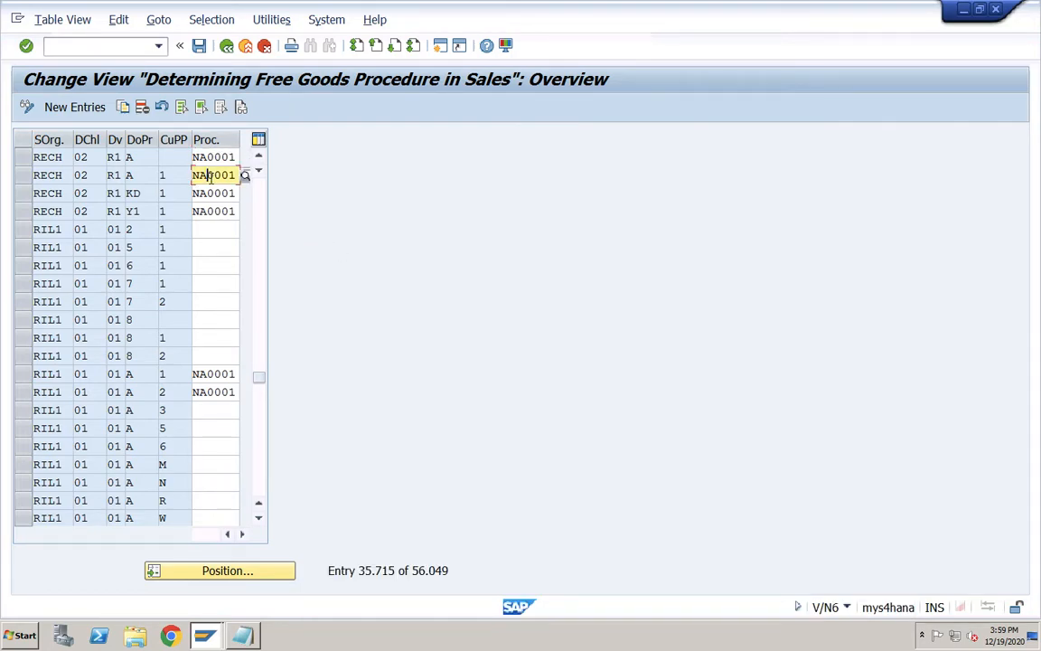
click(65, 158)
click(65, 174)
click(66, 192)
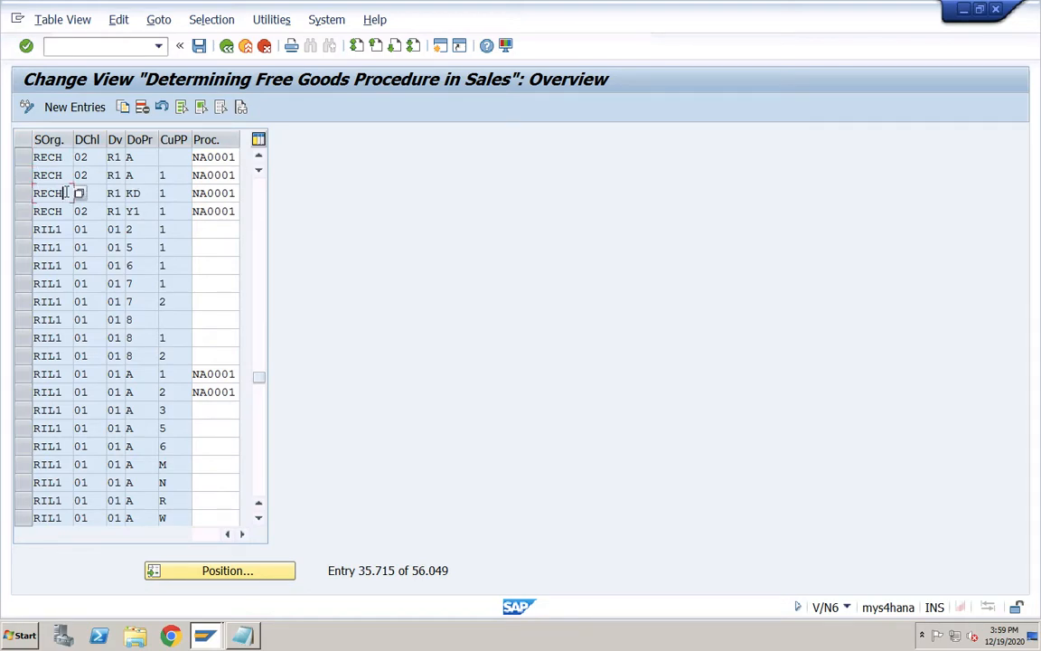
key(Down)
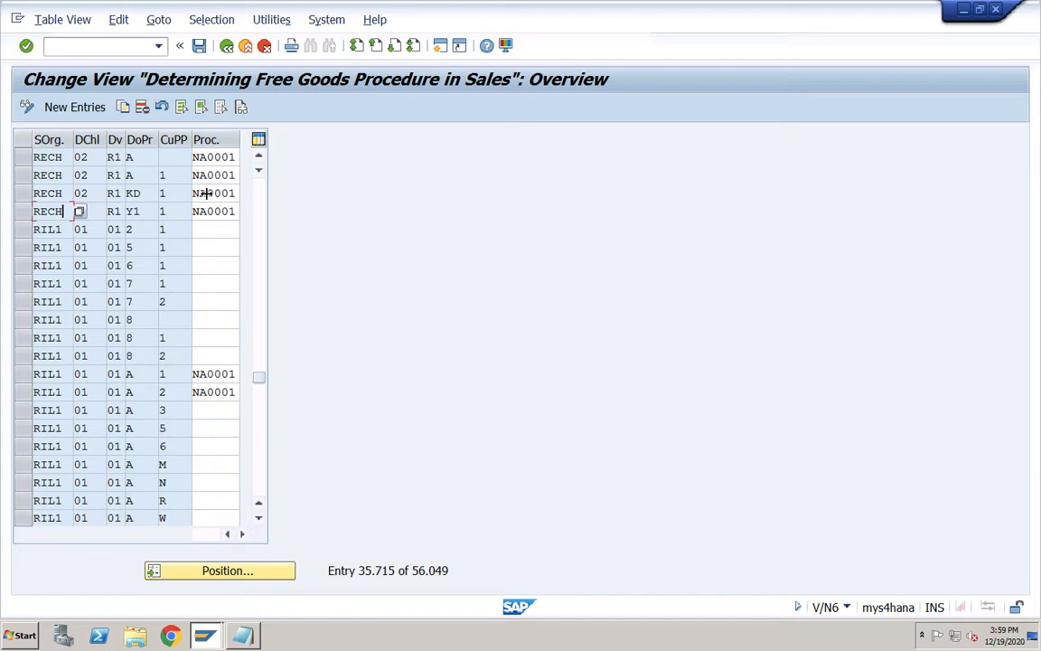
click(211, 158)
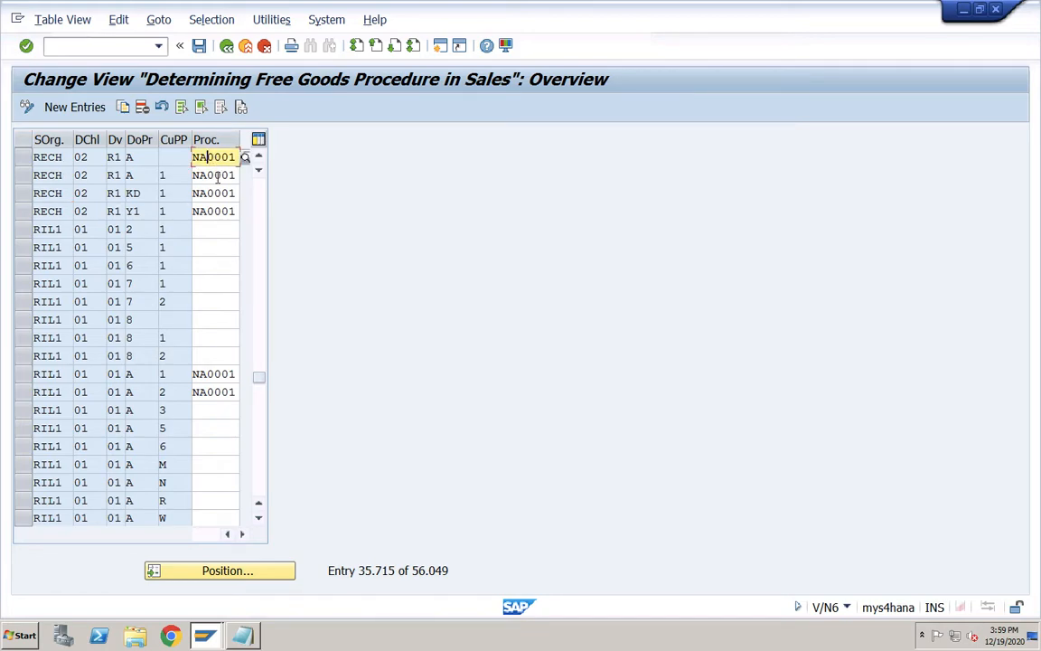
click(217, 176)
click(217, 192)
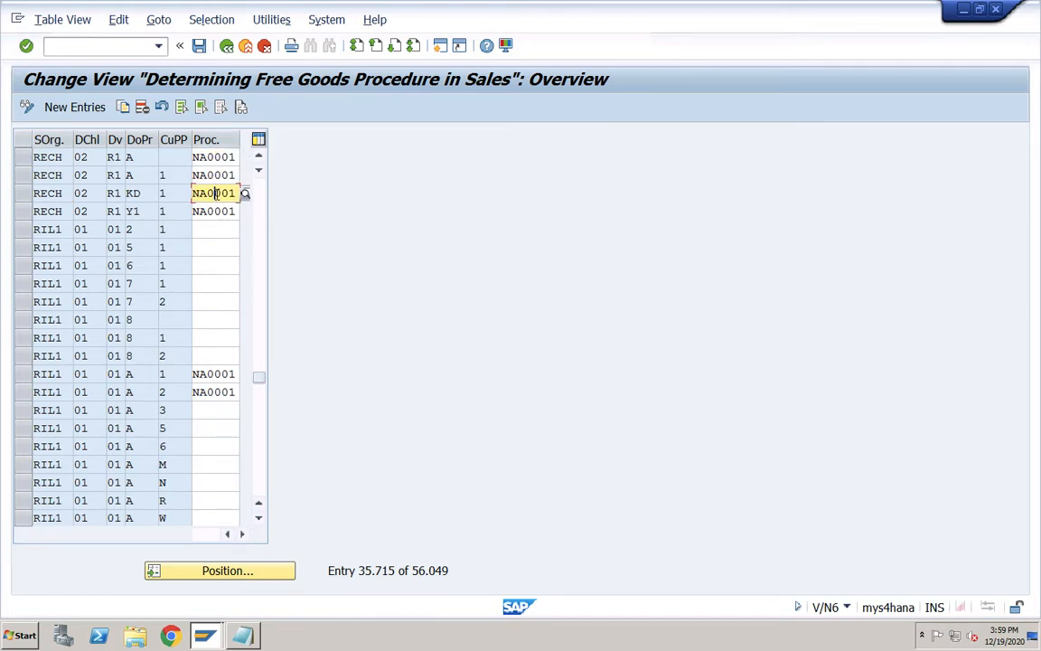
click(213, 210)
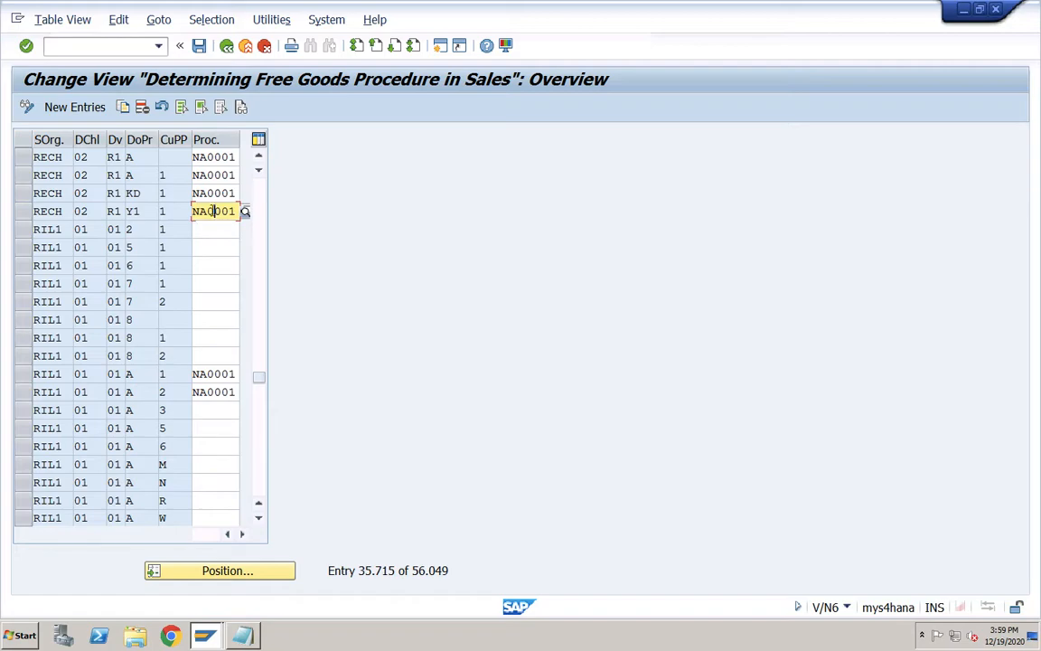
click(196, 155)
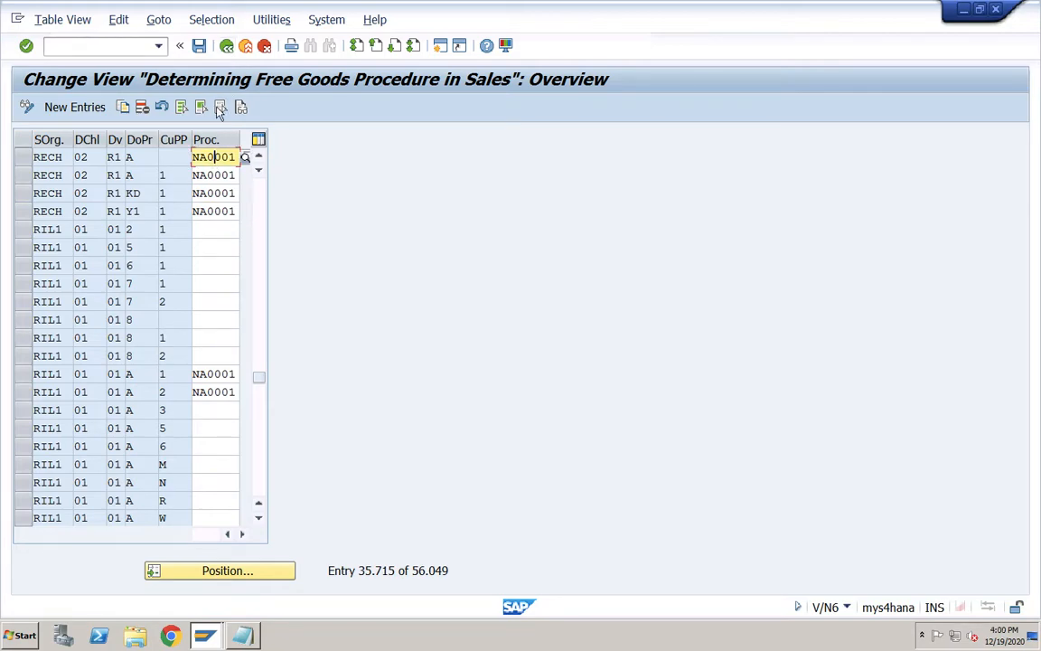
click(227, 46)
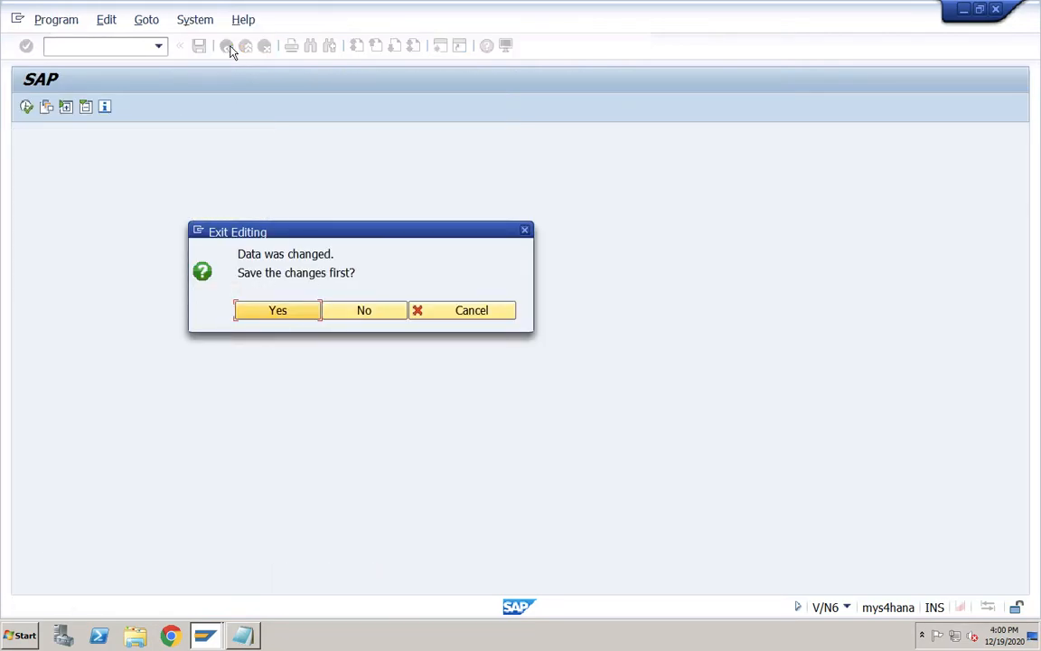
click(346, 308)
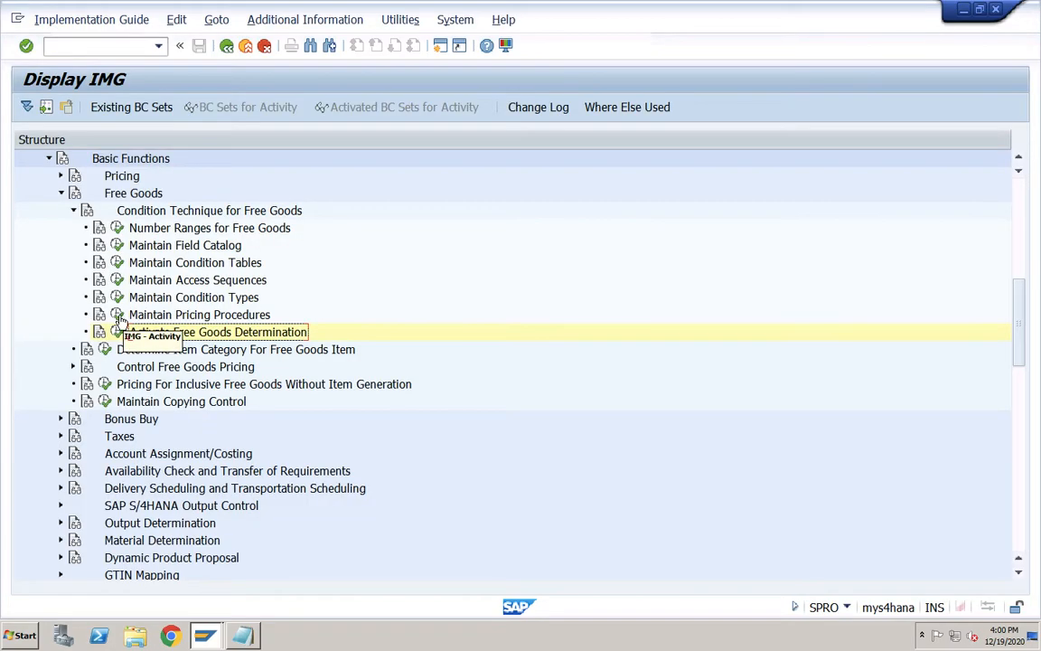
- Open the Maintain Pricing Procedures activity for free goods and examine the procedures NA0001 and YA0001
click(118, 330)
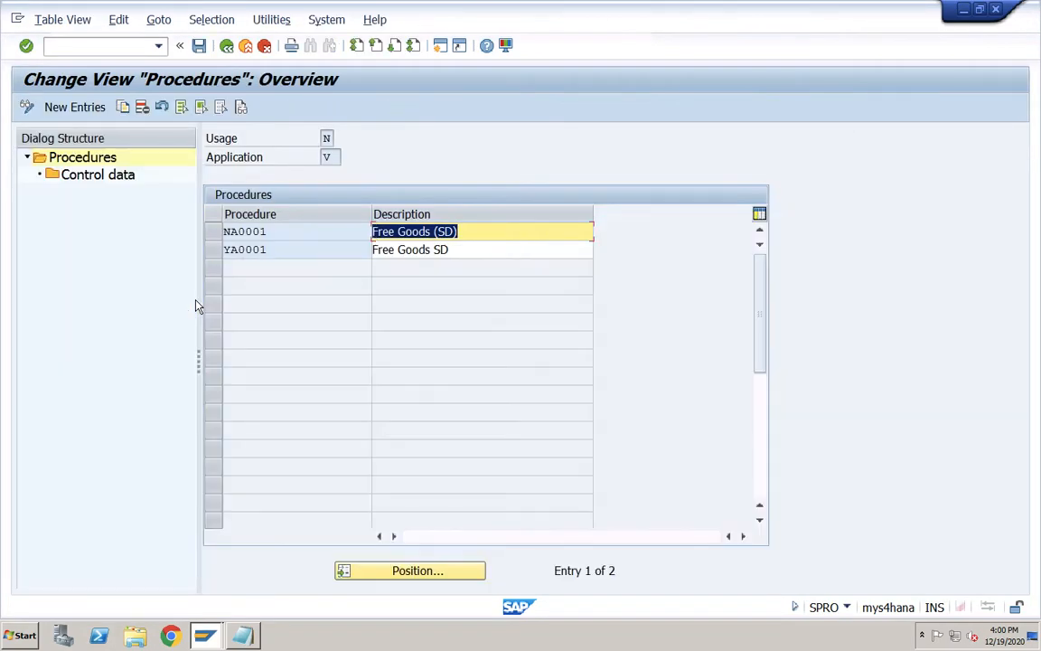
click(288, 230)
click(273, 247)
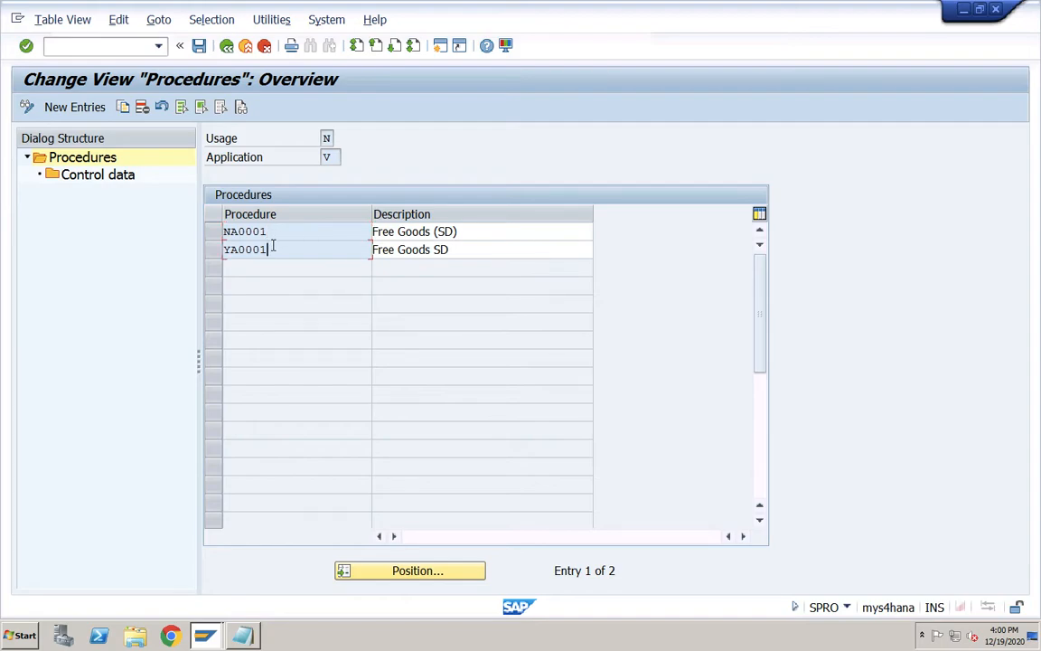
click(275, 231)
click(273, 248)
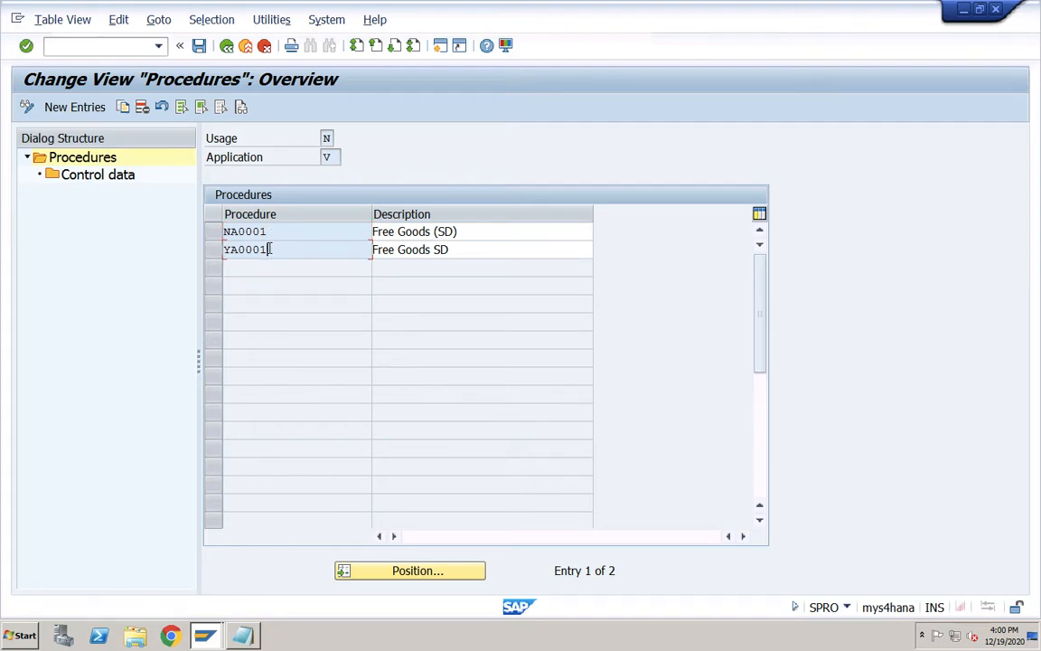
- Check the condition type in the control data of procedure NA0001, Free Goods (SD), and return to the IMG
click(214, 233)
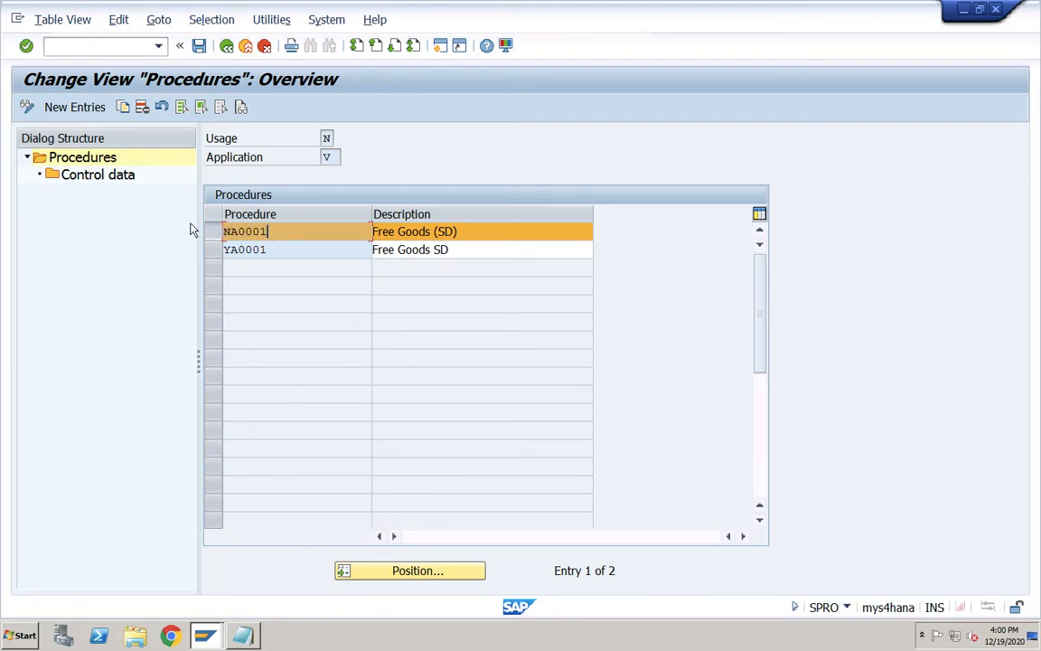
double_click(127, 174)
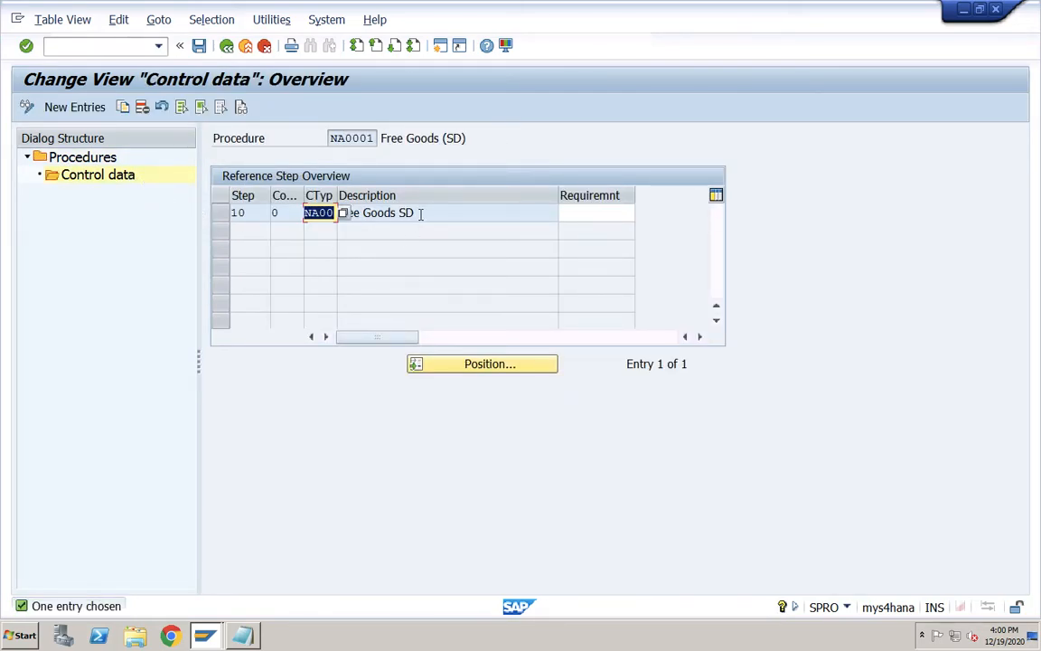
click(420, 215)
click(321, 214)
drag(335, 214, 305, 215)
click(341, 139)
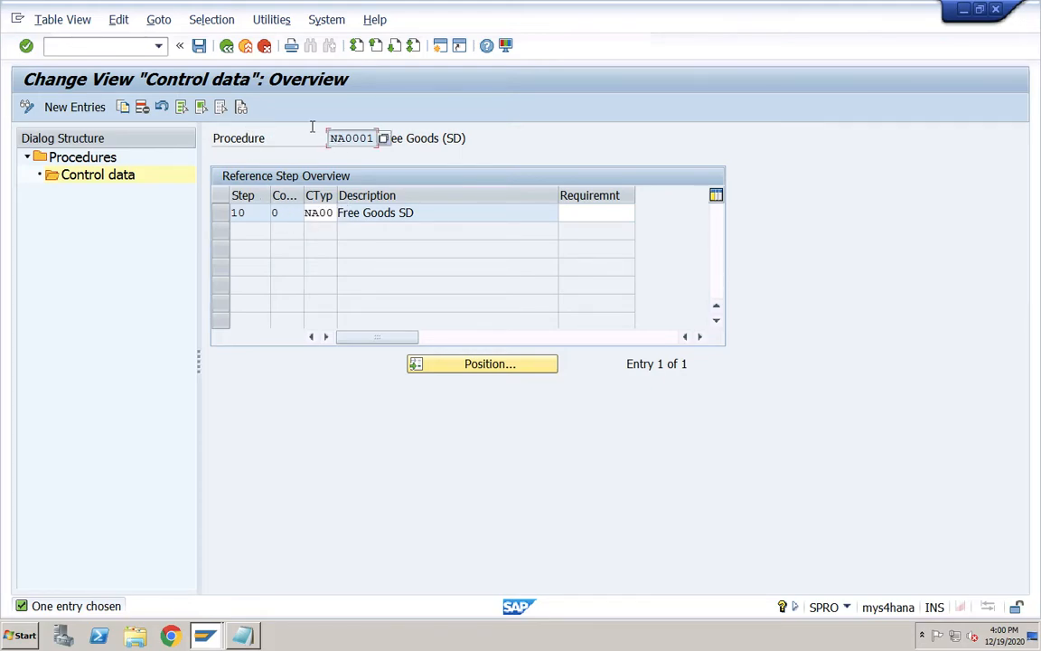
click(226, 47)
click(227, 47)
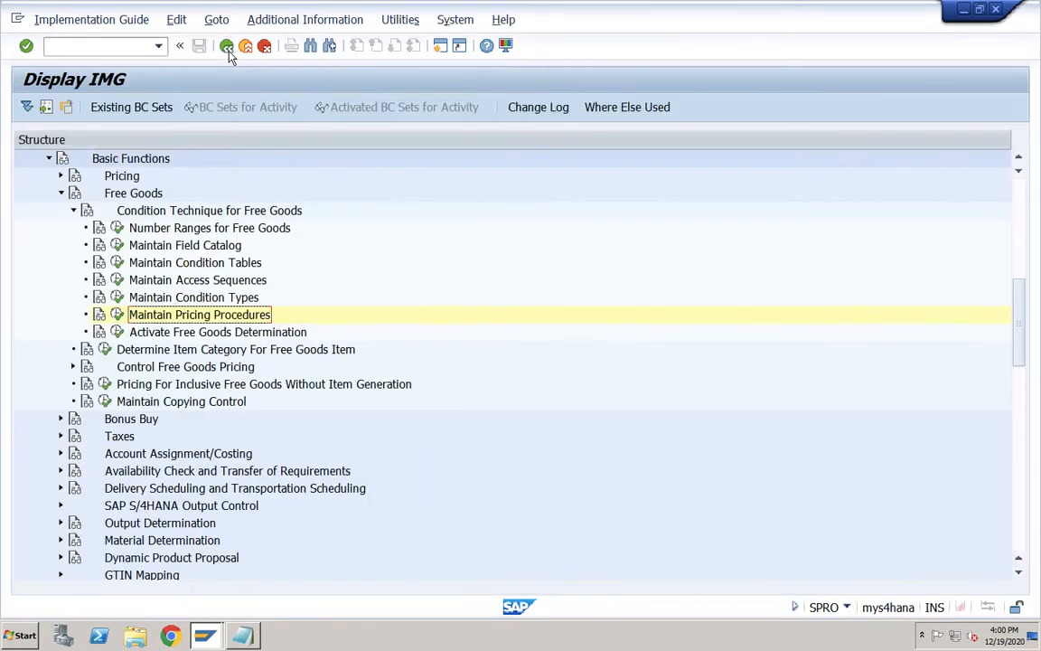
- Expand Control Free Goods Pricing and open Maintain Condition Type For 100% Discount, accepting display of the locked data
click(186, 334)
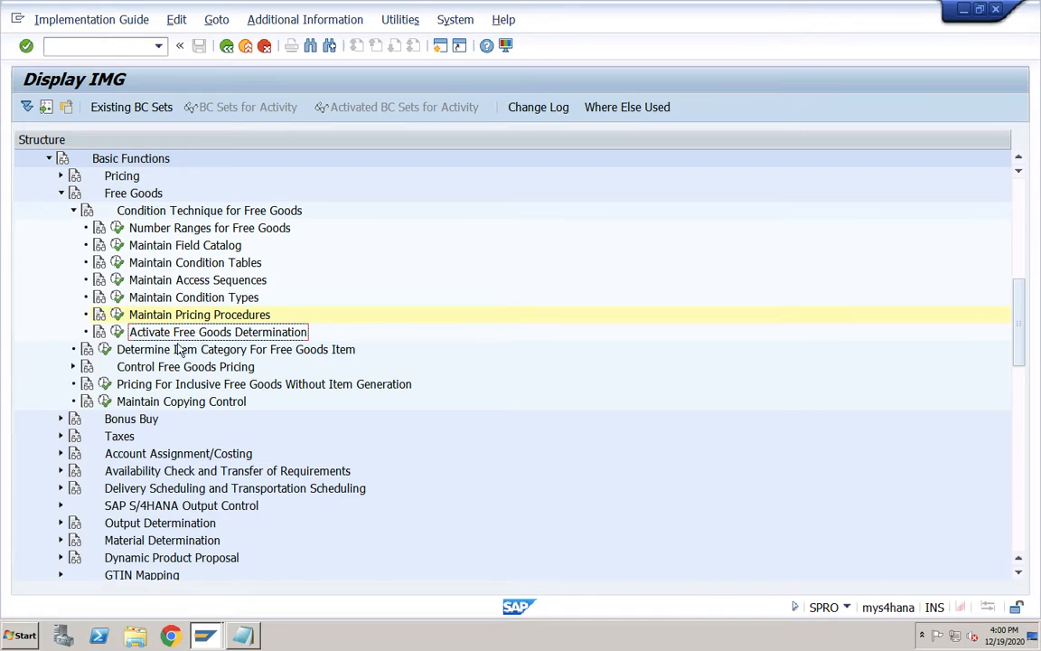
click(132, 366)
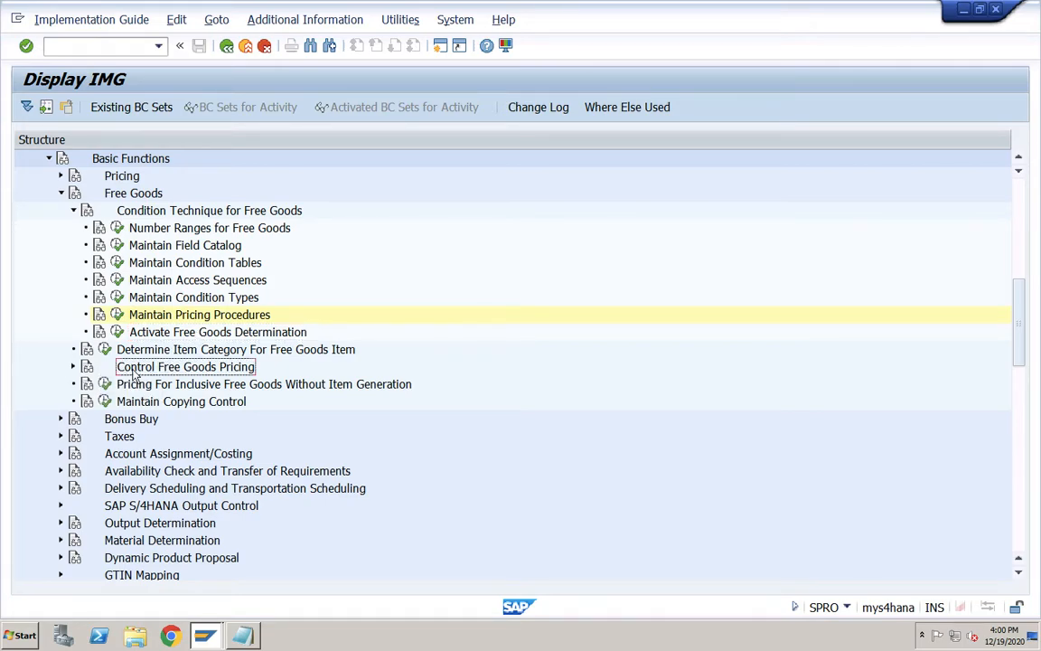
click(74, 366)
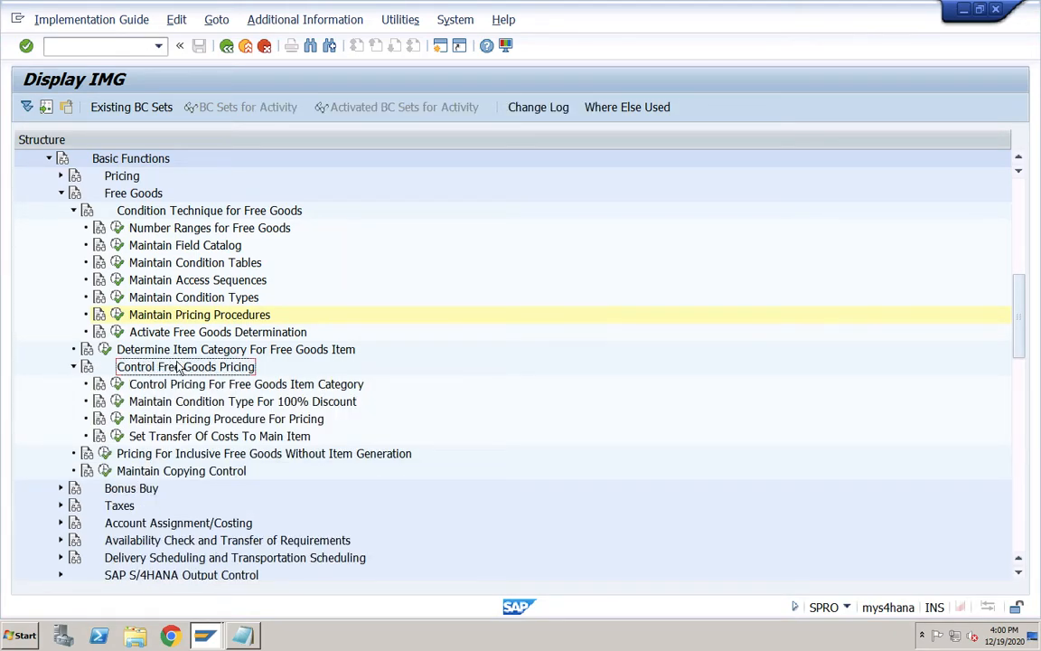
click(179, 401)
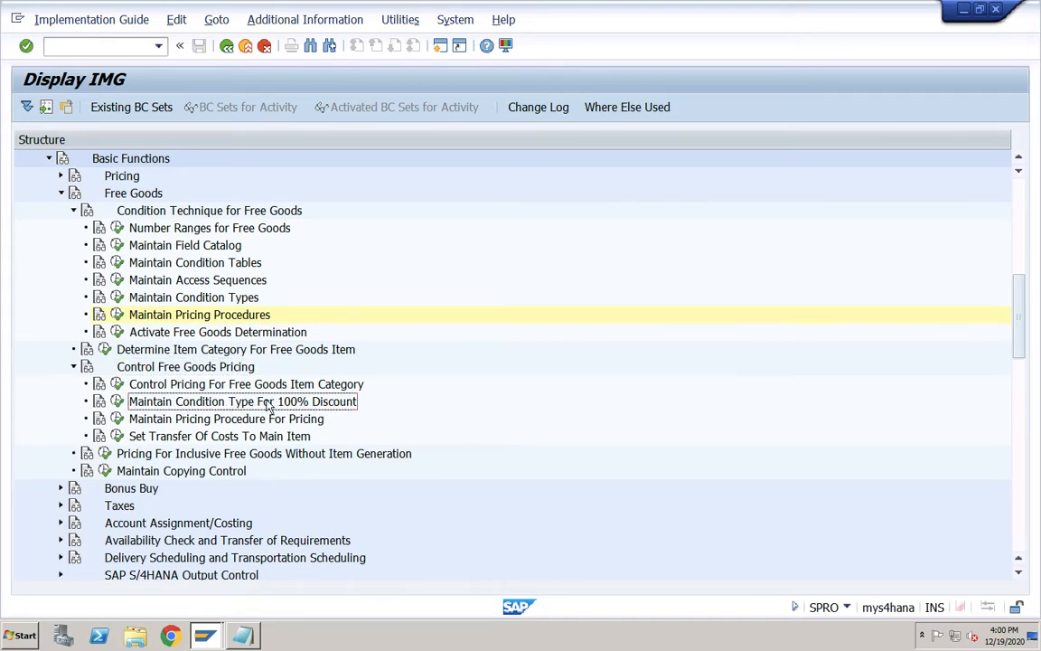
click(118, 403)
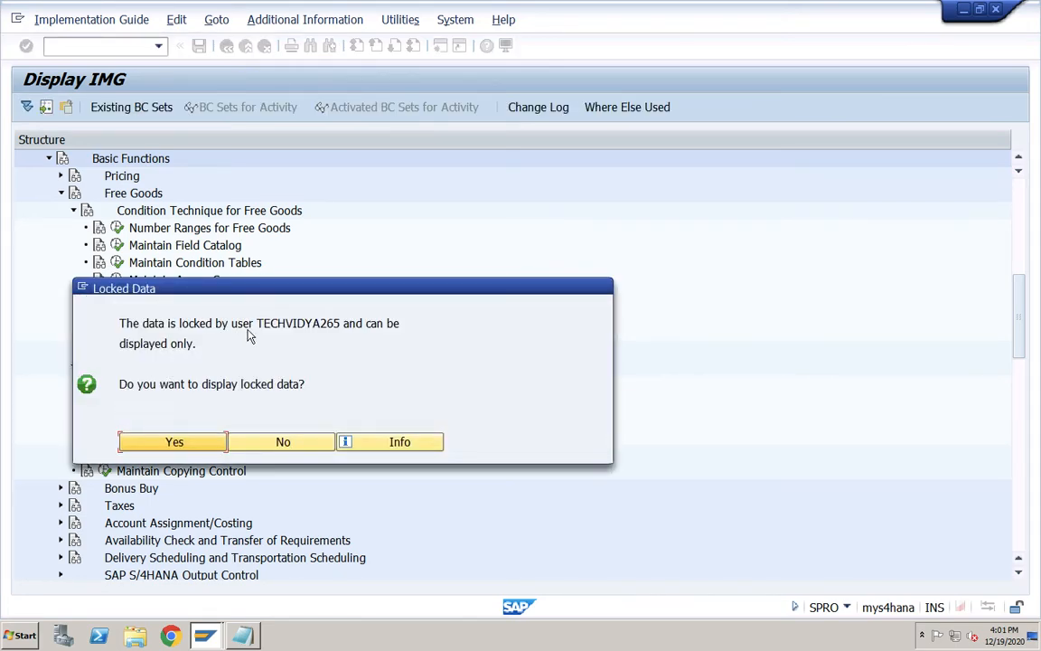
click(158, 442)
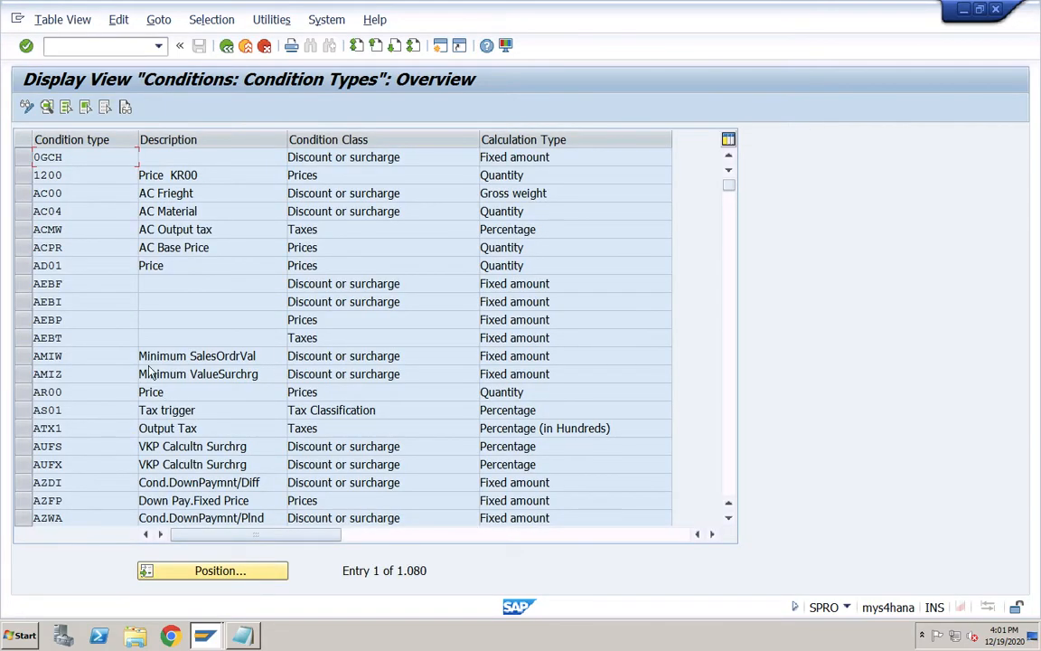
- Position the condition types list at R100, check the entry's description, and return to the IMG
click(90, 170)
click(82, 193)
click(200, 571)
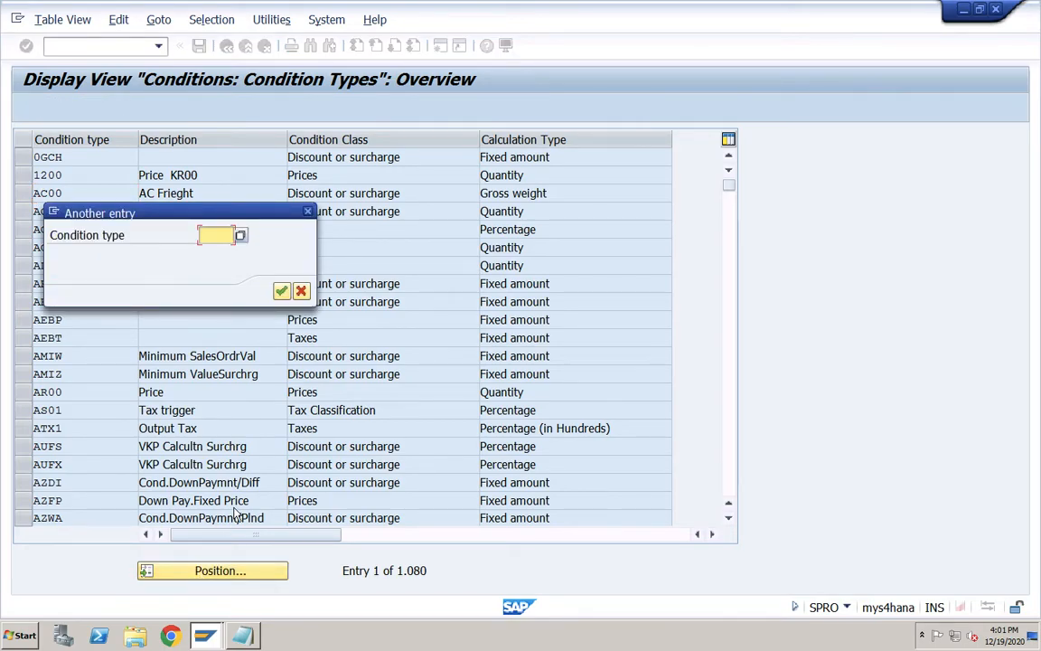
text(r100)
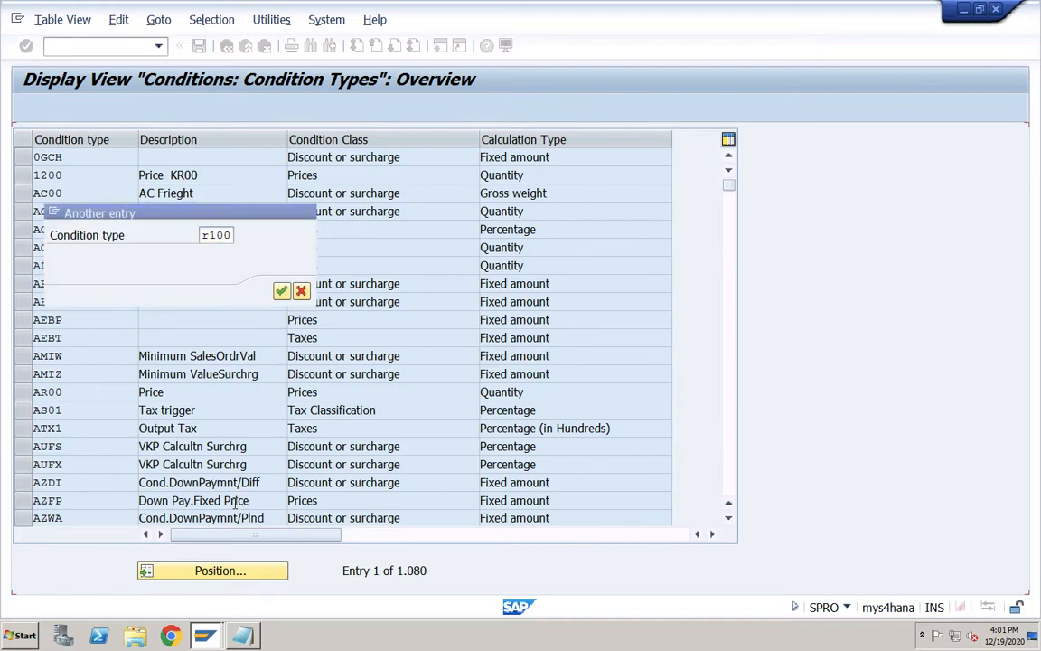
key(Return)
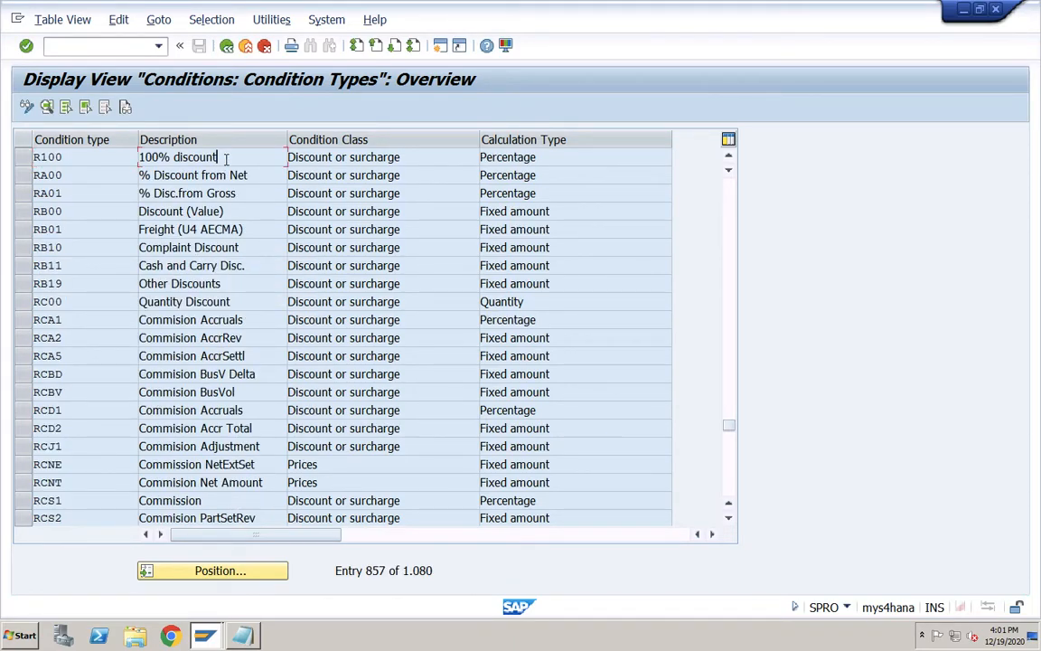
drag(219, 157, 140, 157)
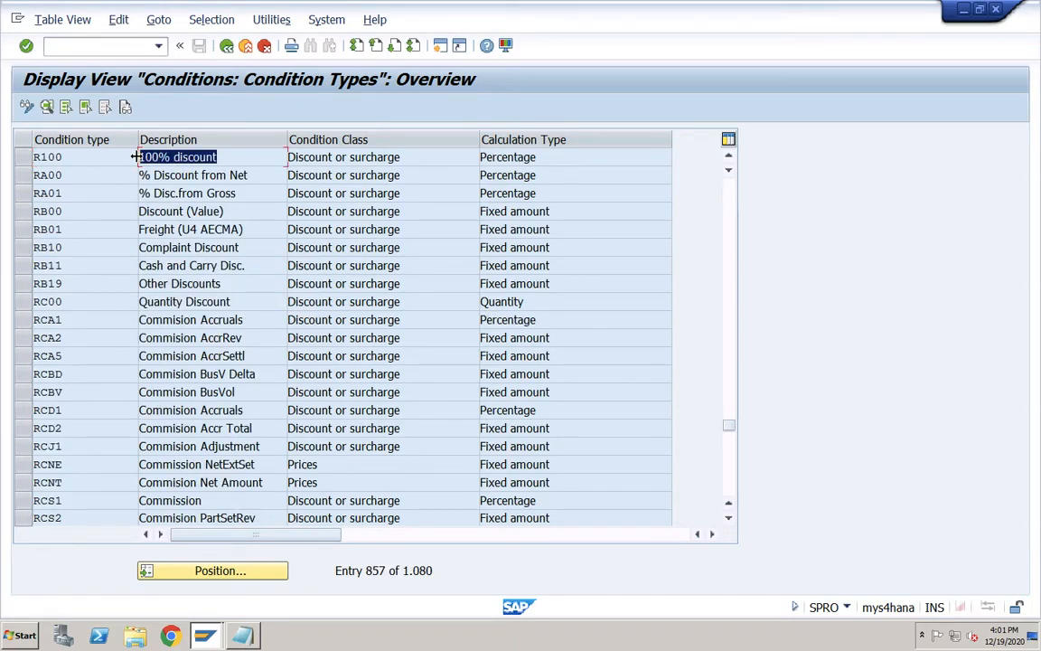
click(66, 157)
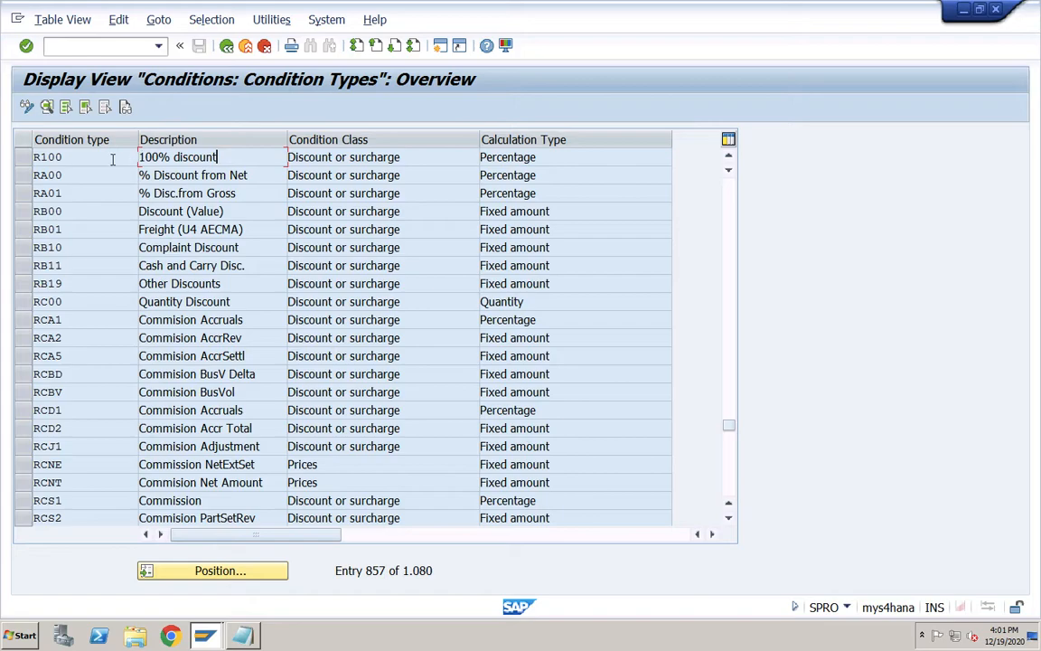
click(159, 158)
click(226, 45)
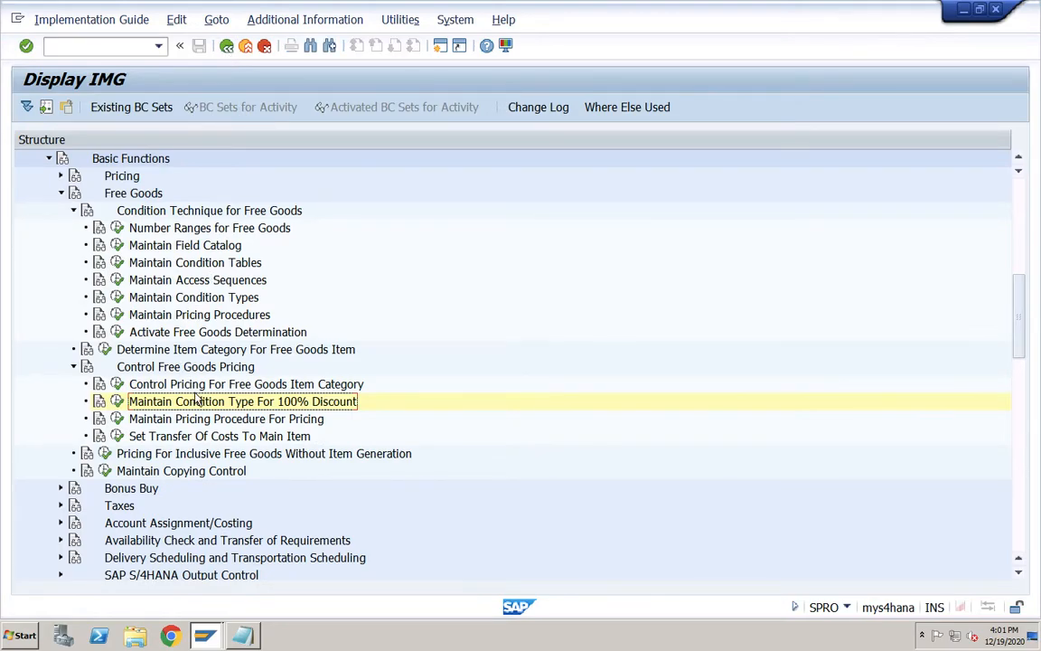
- Reopen Maintain Condition Type For 100% Discount in display mode and open the details of condition type R100
double_click(134, 401)
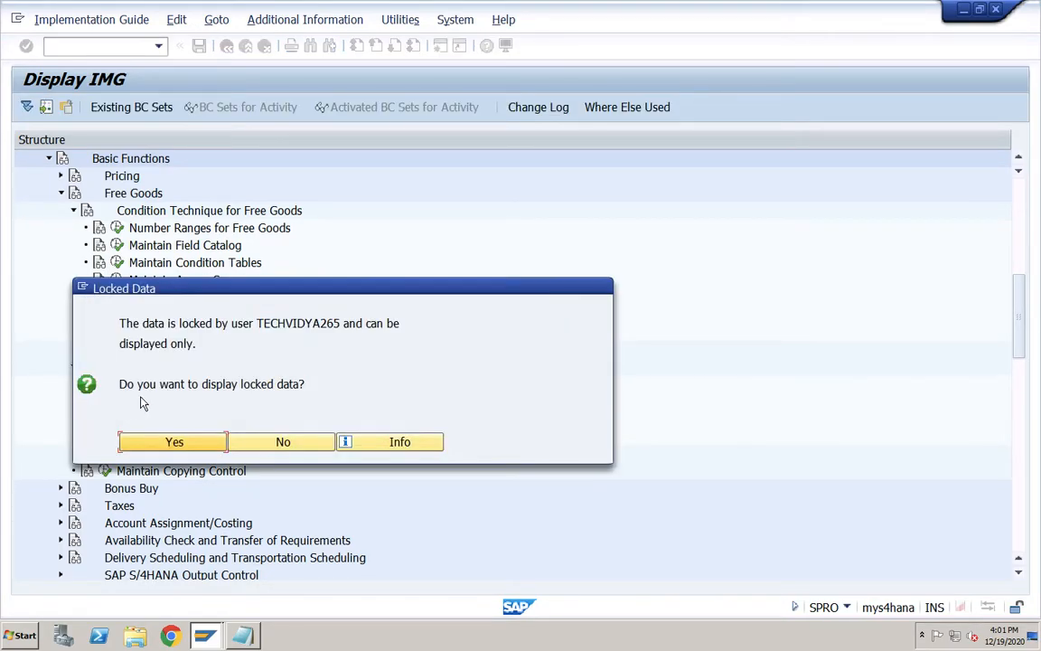
click(181, 441)
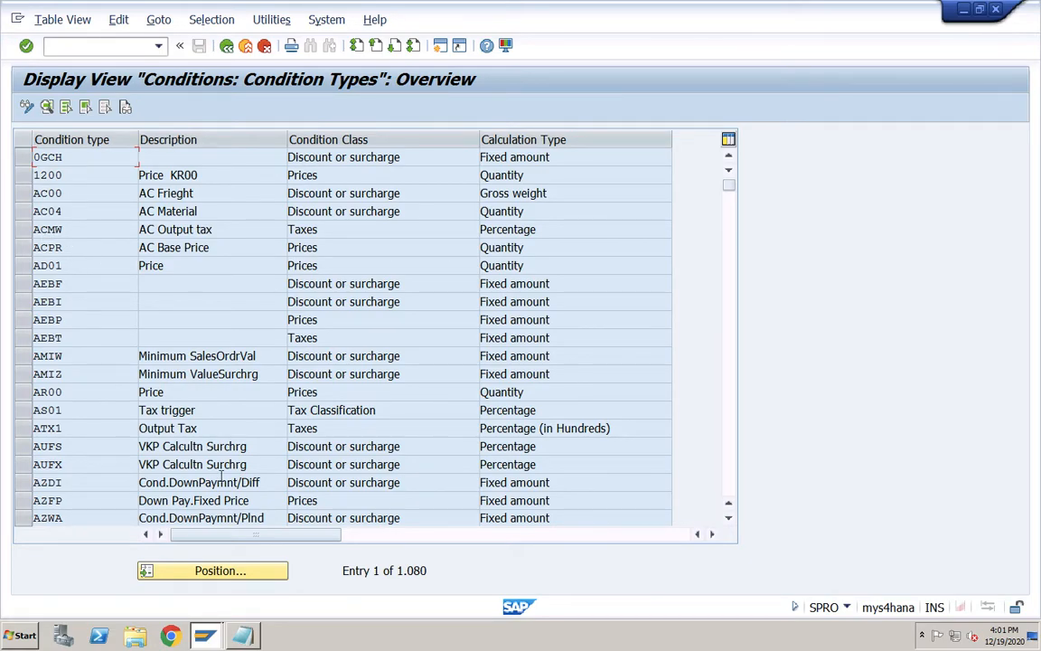
click(244, 563)
text(r100)
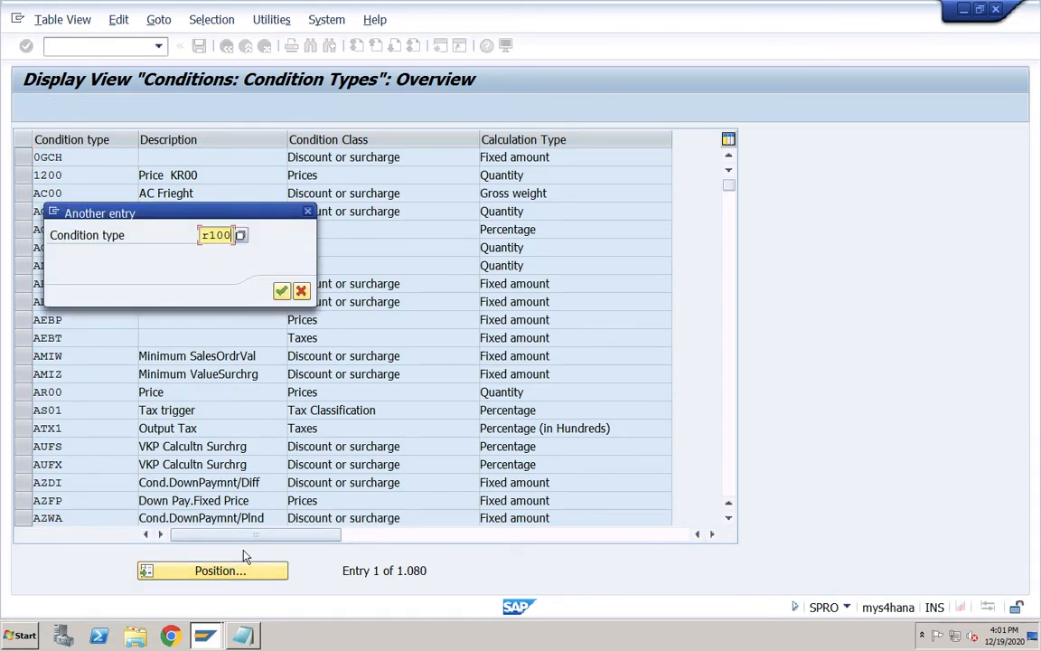
key(Return)
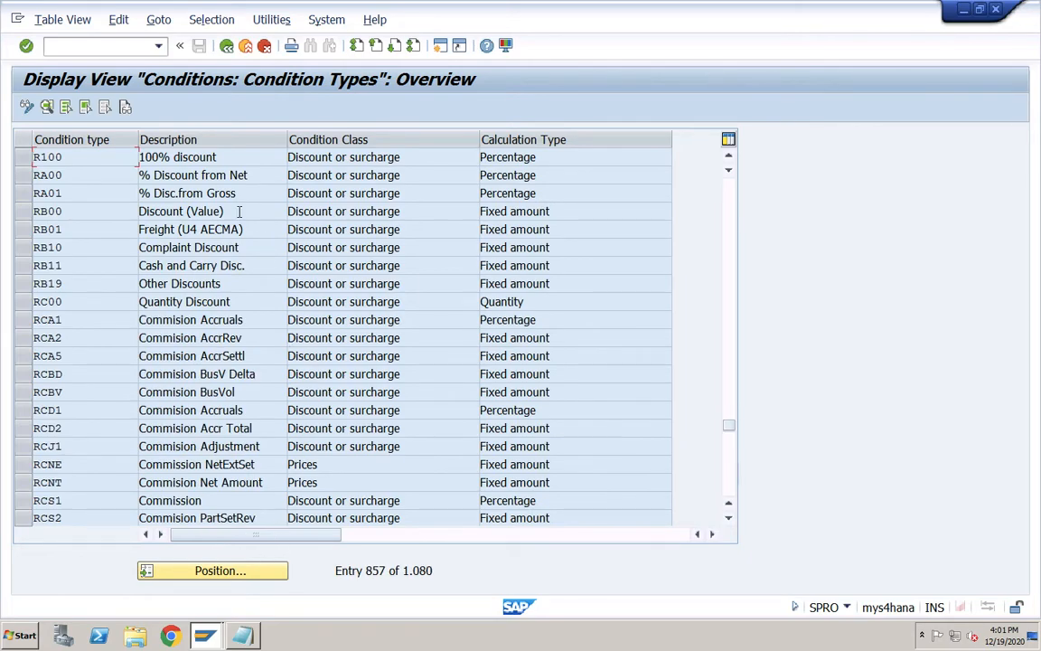
double_click(215, 158)
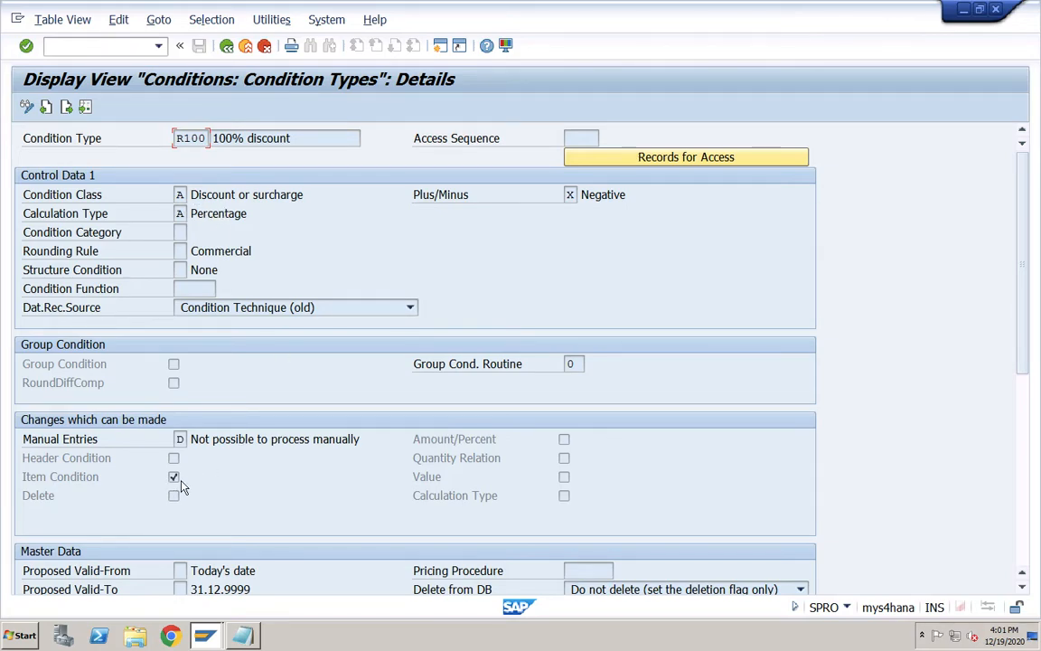
- Review the master data, scales and Control Data 2 settings of condition type R100 and return to the IMG
click(1025, 460)
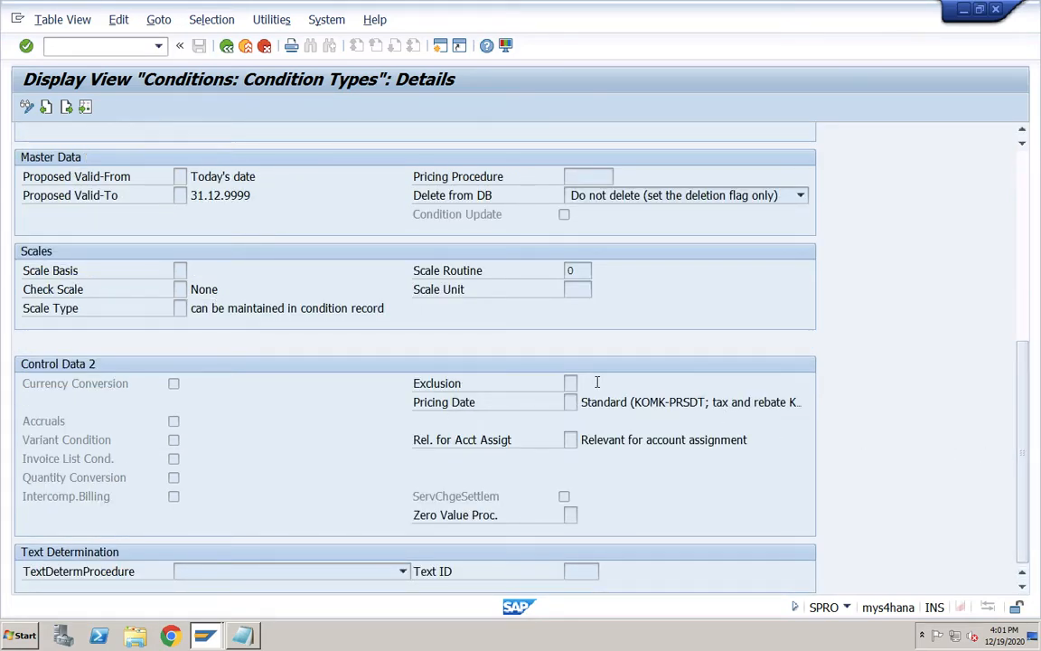
click(227, 46)
click(226, 46)
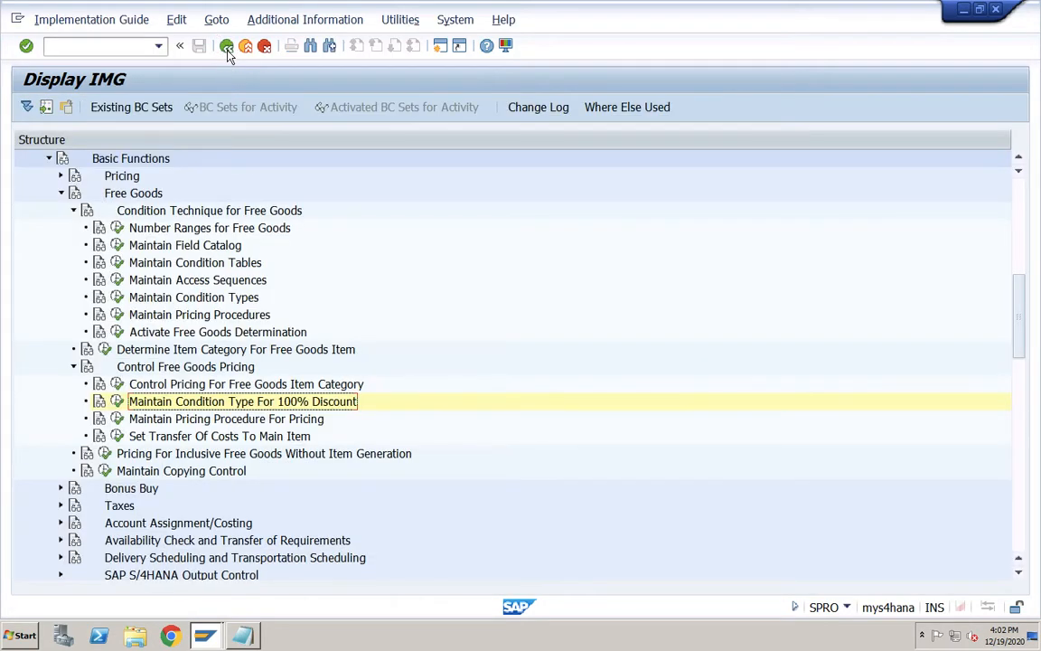
- Open Maintain Pricing Procedure For Pricing and position the procedures list at entries starting with RVA
click(226, 421)
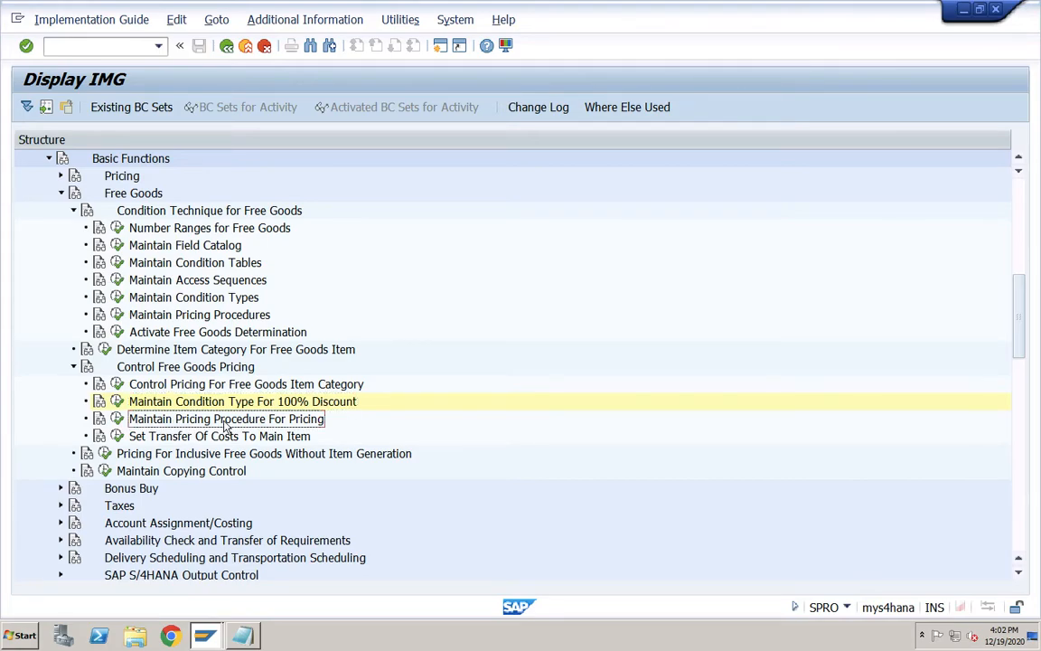
click(118, 422)
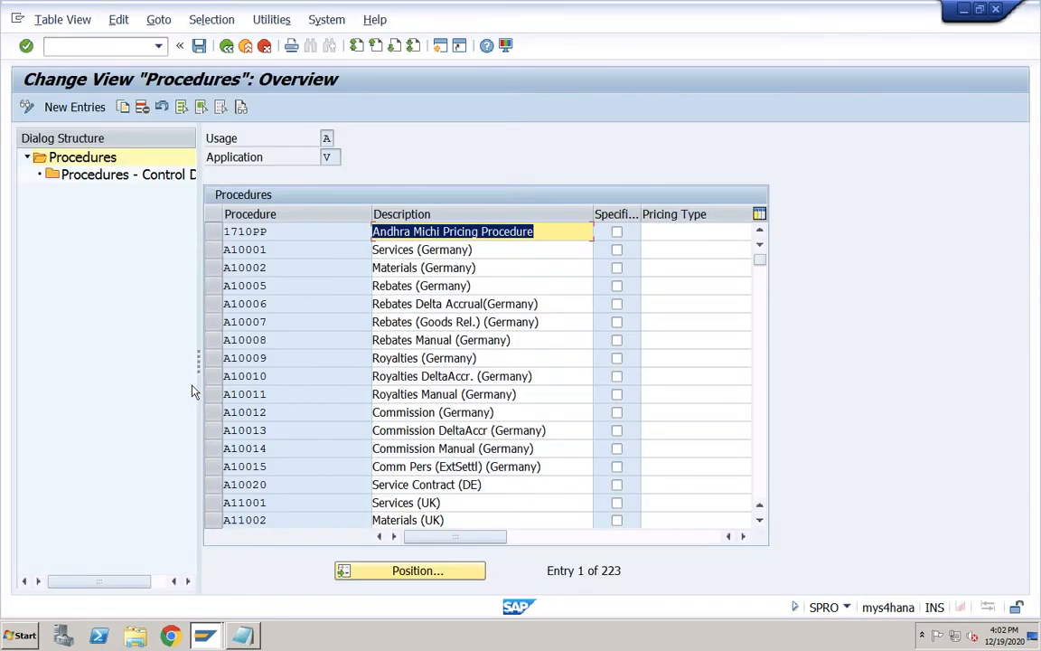
click(279, 248)
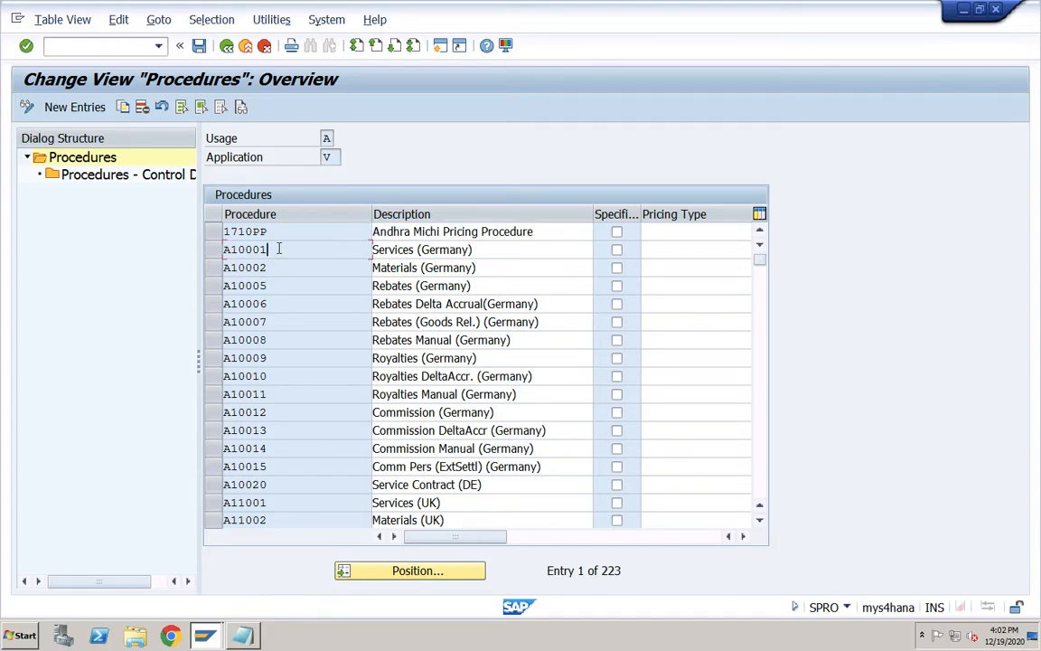
click(418, 570)
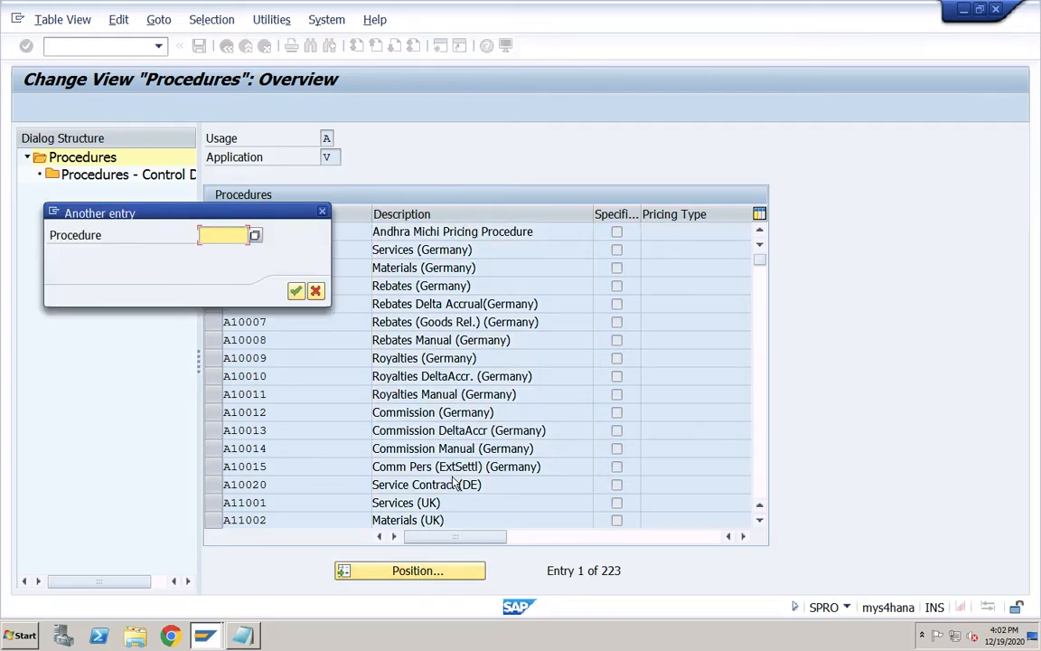
text(rva)
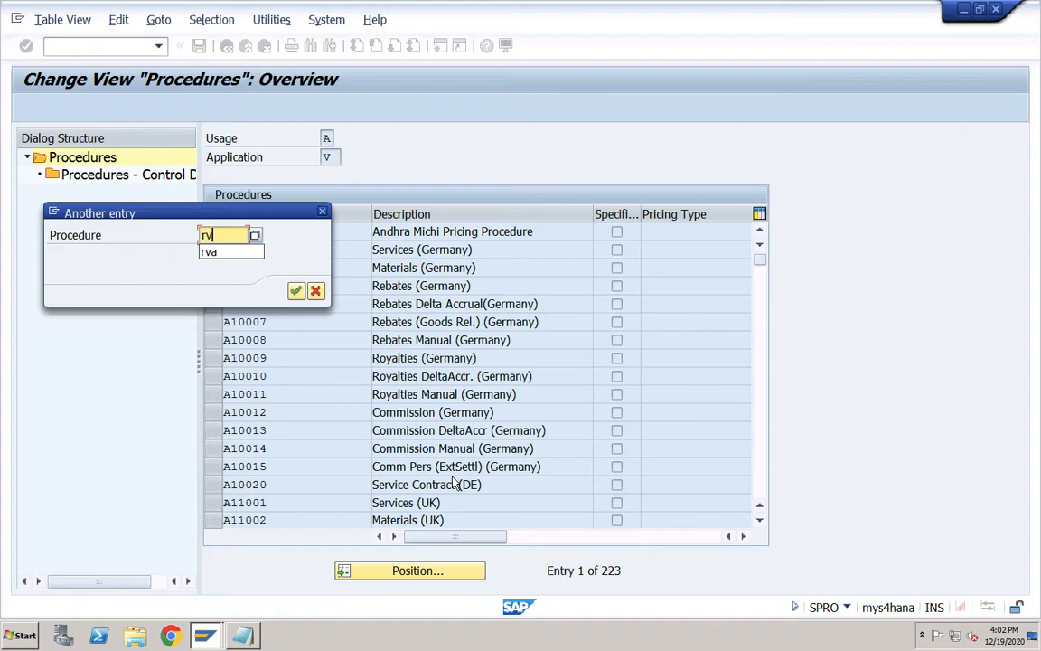
key(Return)
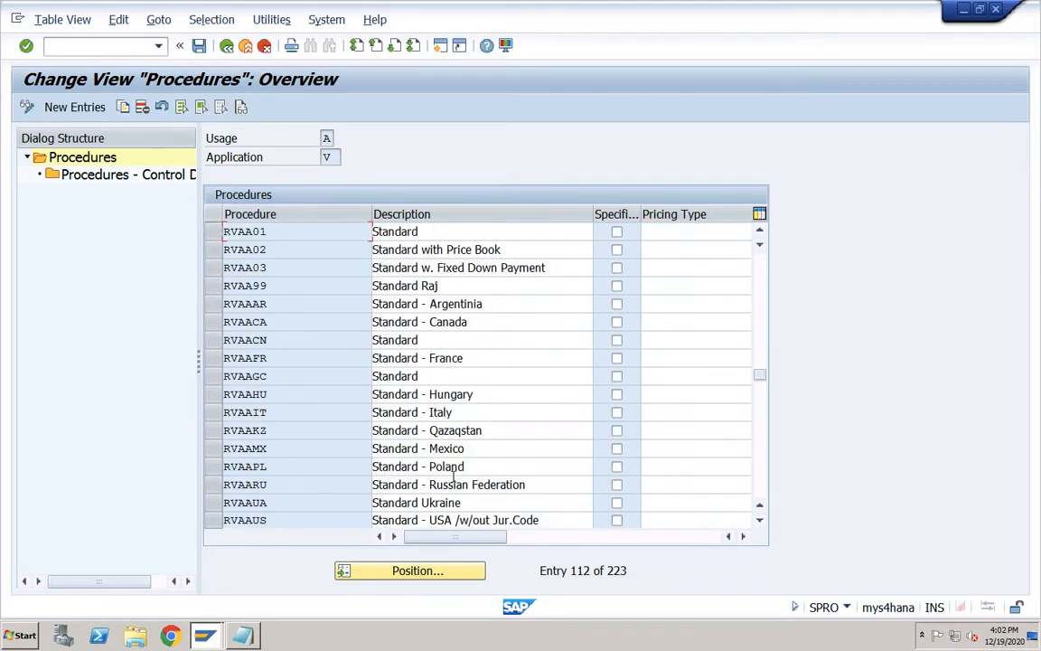
- Open the control data of the standard pricing procedure RVAA01 and locate condition type R100, 100% discount
click(214, 231)
double_click(167, 177)
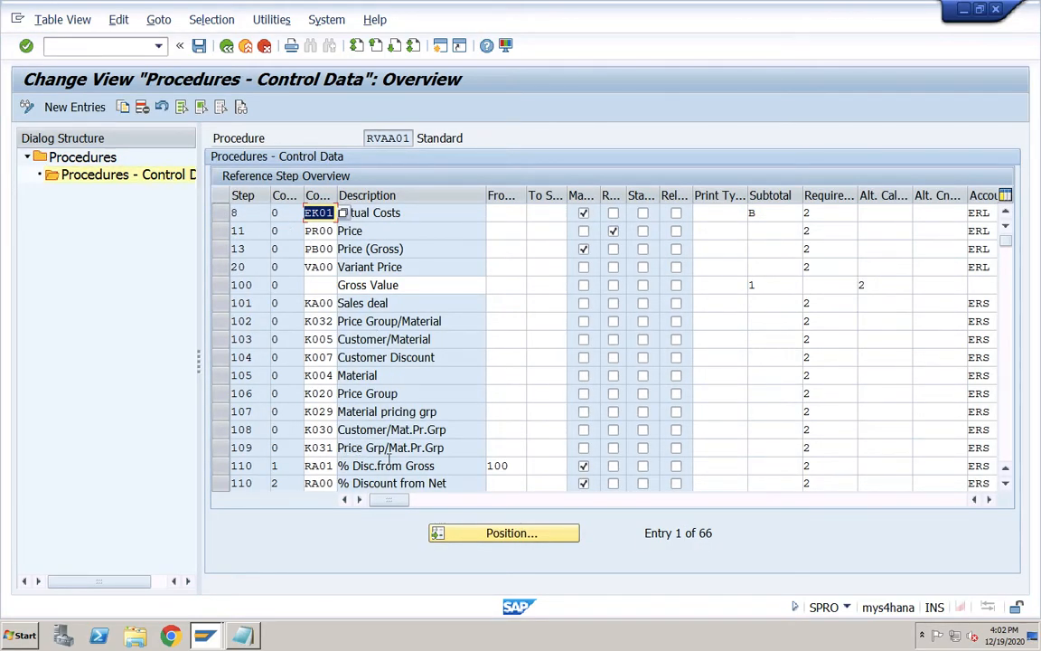
click(1006, 409)
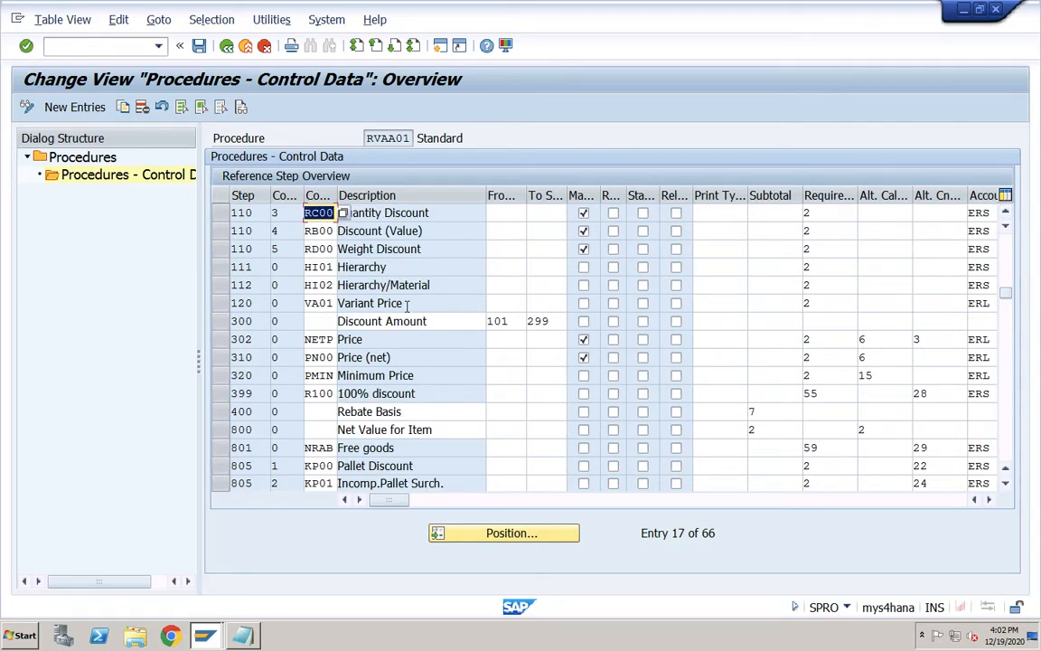
double_click(309, 393)
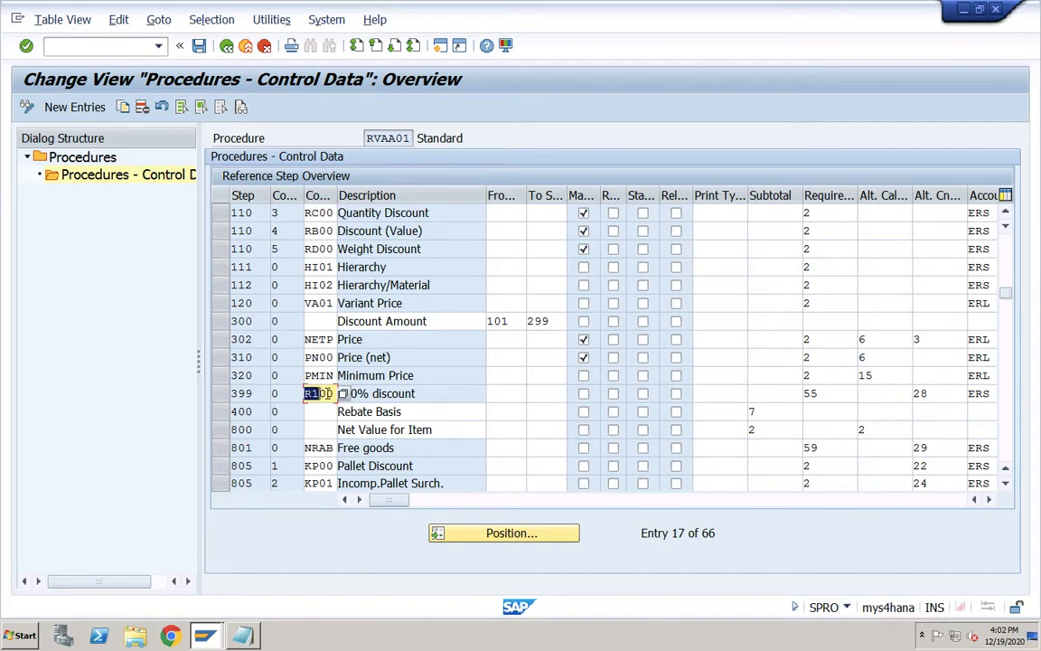
- Review the 100% discount condition type R100 in the control data of procedure RVAA01 and return to the IMG
click(382, 394)
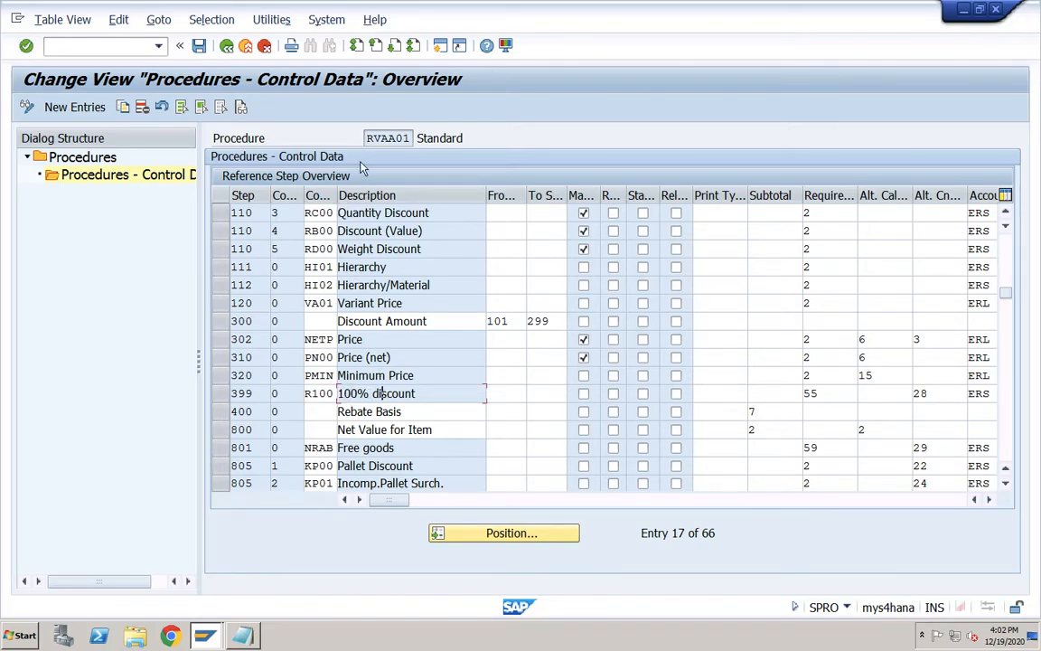
click(386, 138)
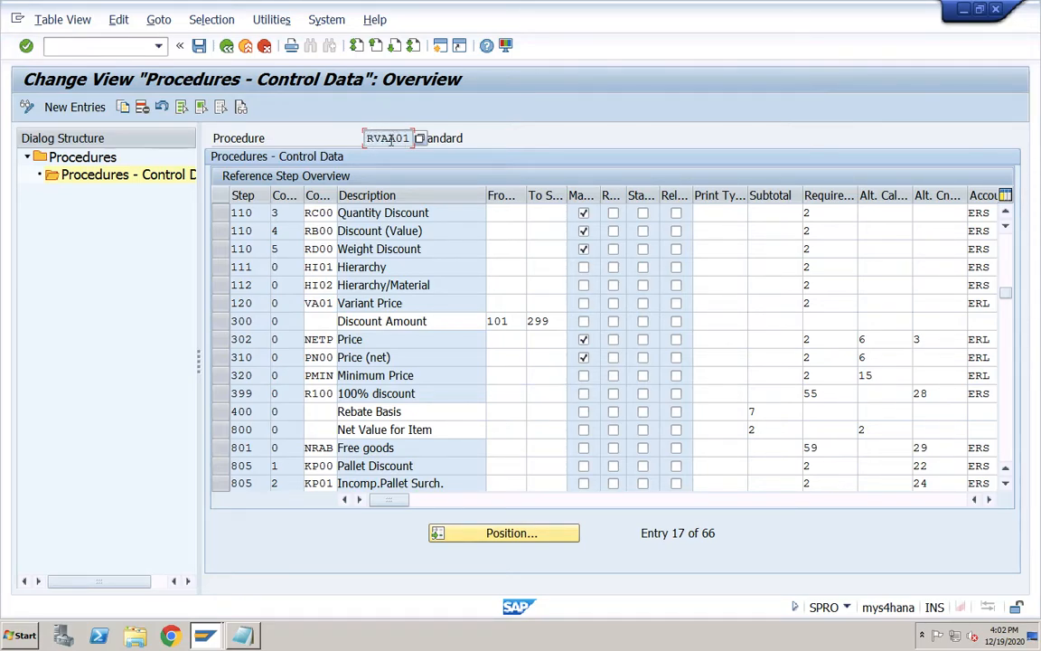
click(352, 393)
click(417, 393)
click(386, 137)
click(229, 52)
click(228, 52)
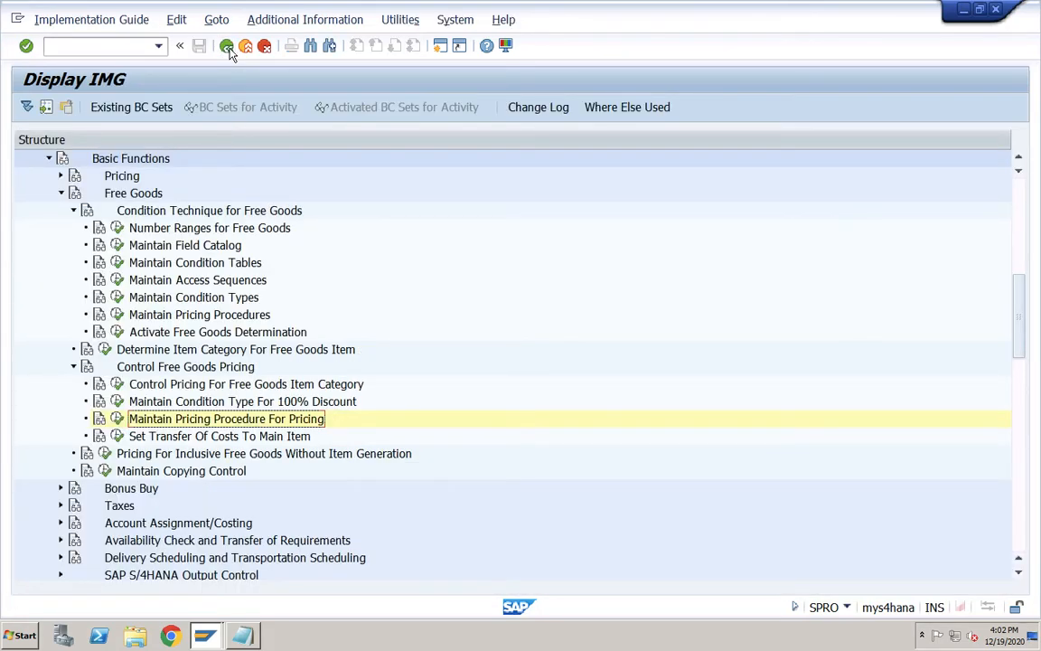
- Leave the IMG for the SAP Easy Access menu with the command /n
click(142, 44)
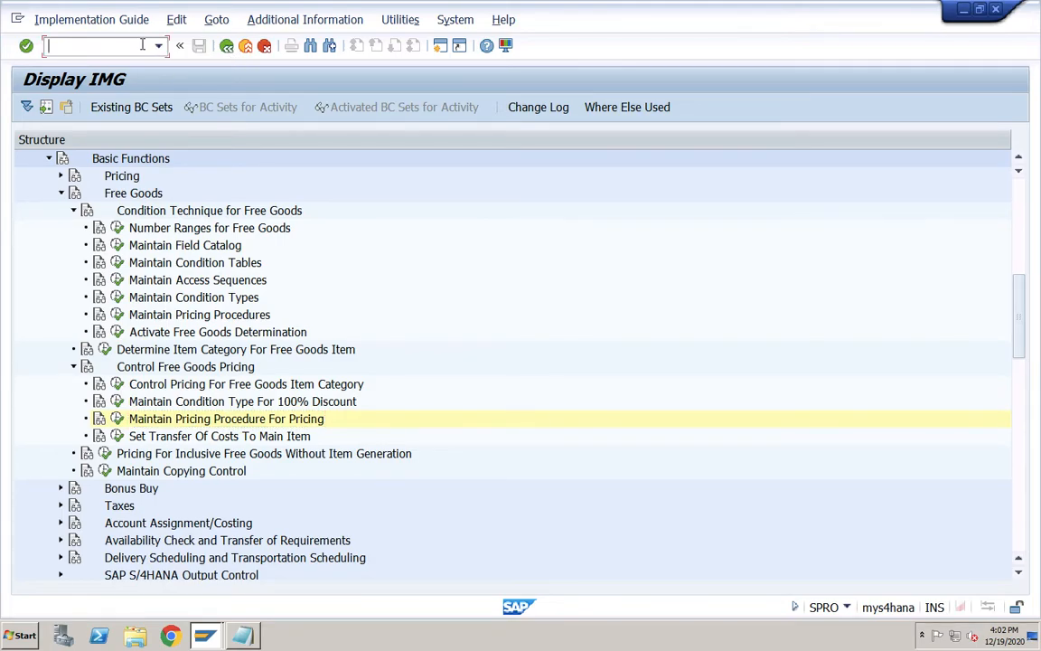
text(/n)
key(Return)
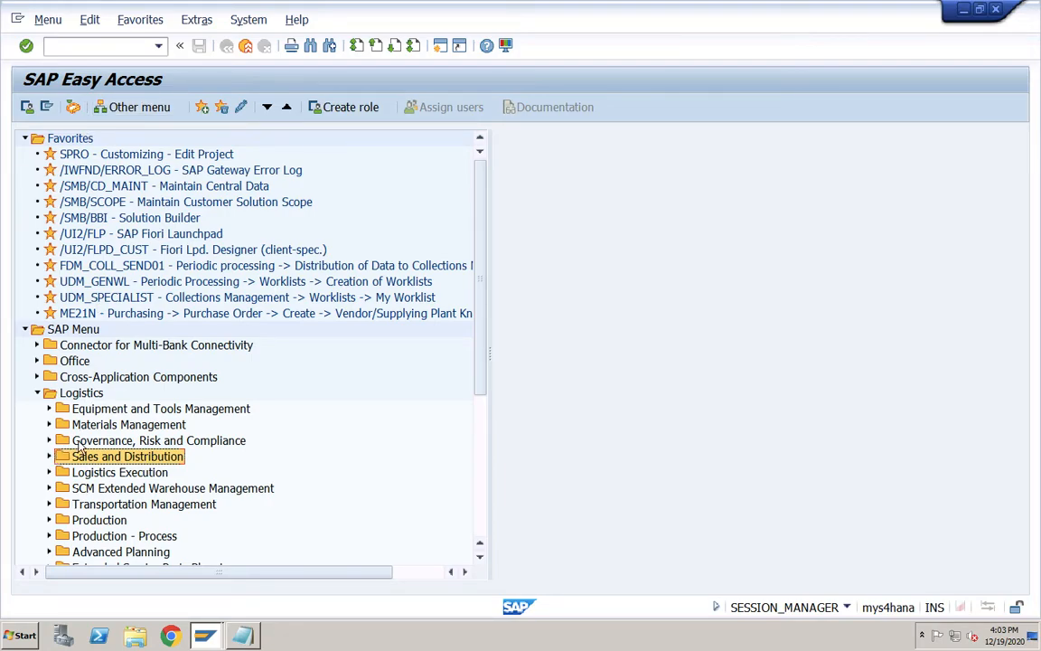
- Expand Sales and Distribution and collapse the Material Determination, Products and Others folders under Master Data
click(50, 457)
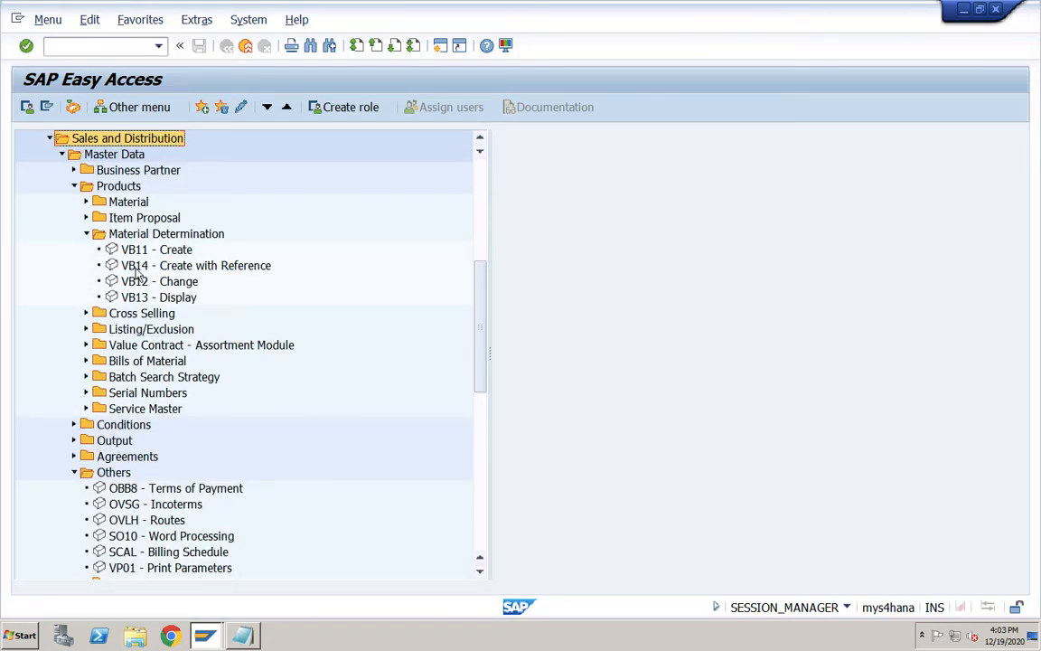
click(86, 233)
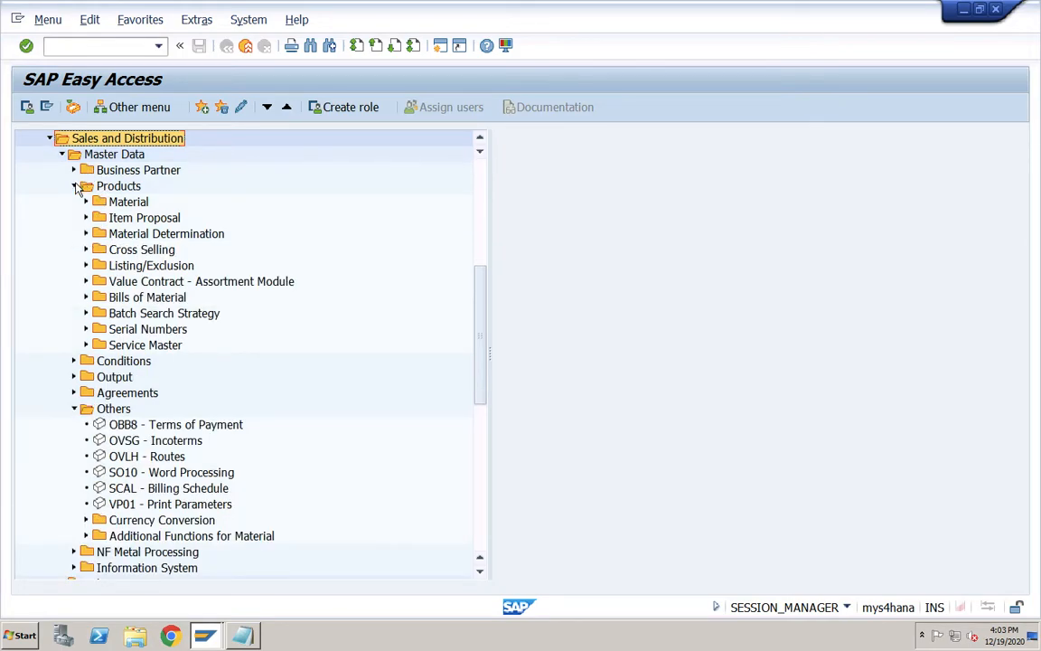
click(74, 185)
click(74, 250)
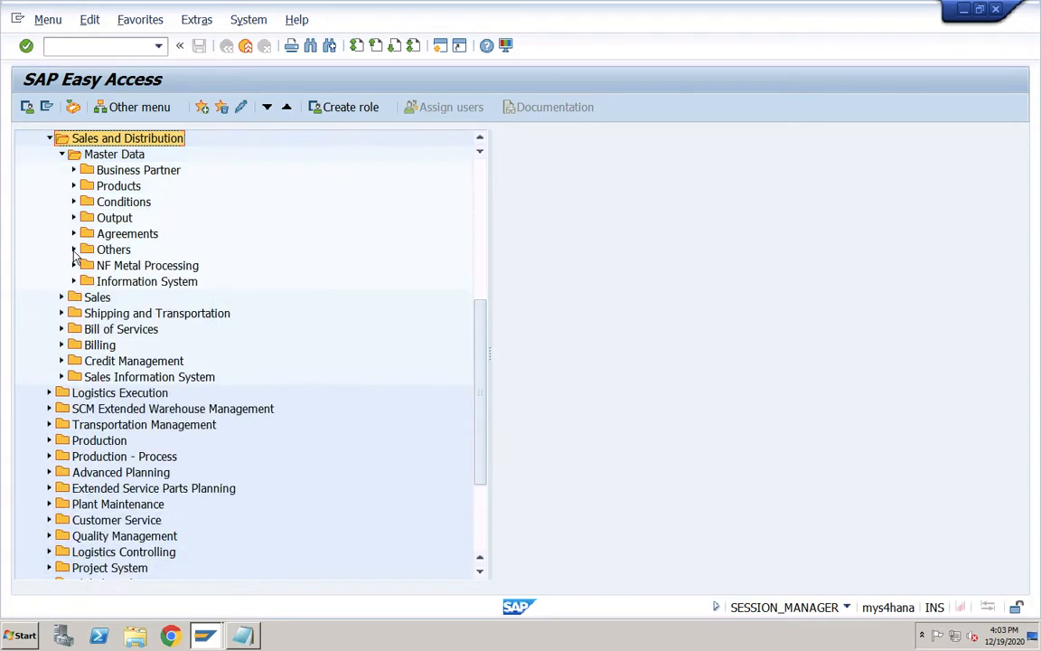
- Expand Conditions and its Free Goods folder under Master Data and start transaction VBN1 - Create
click(113, 201)
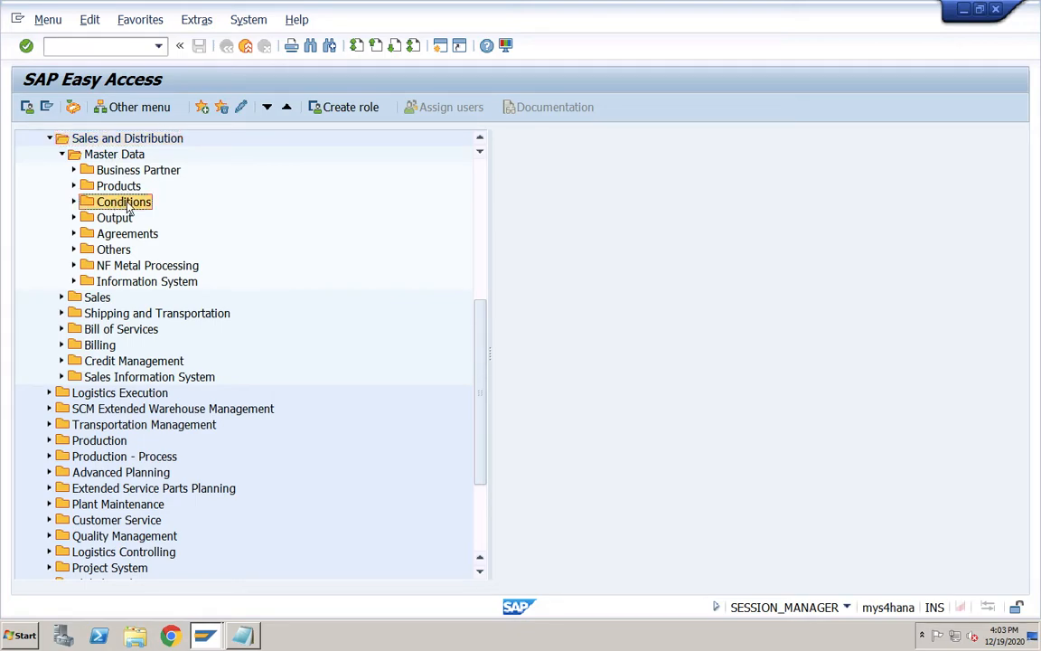
click(74, 201)
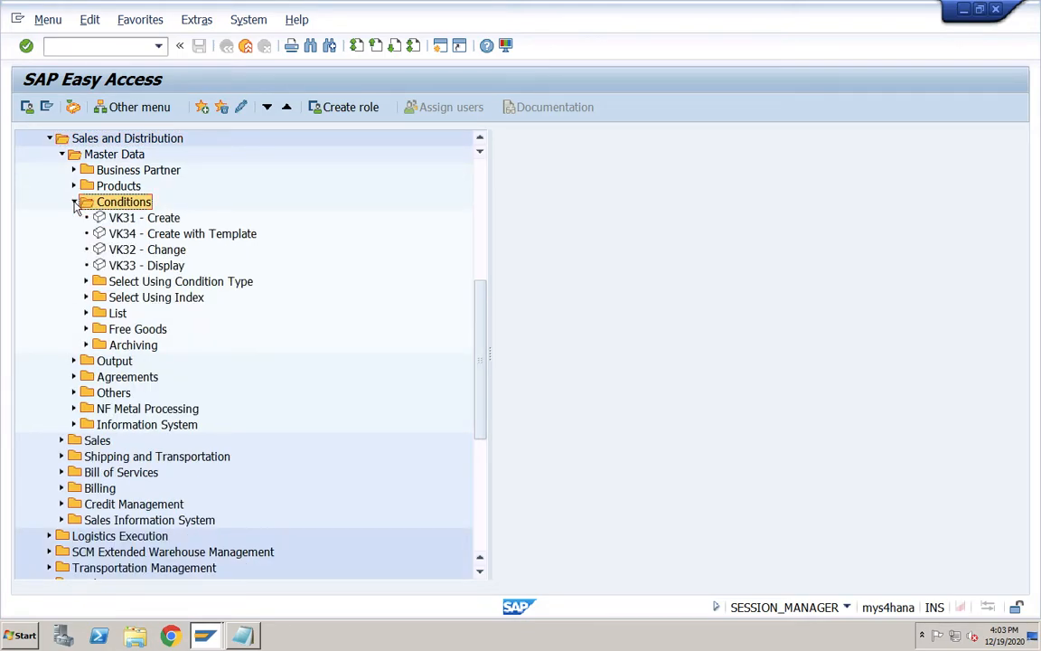
click(150, 331)
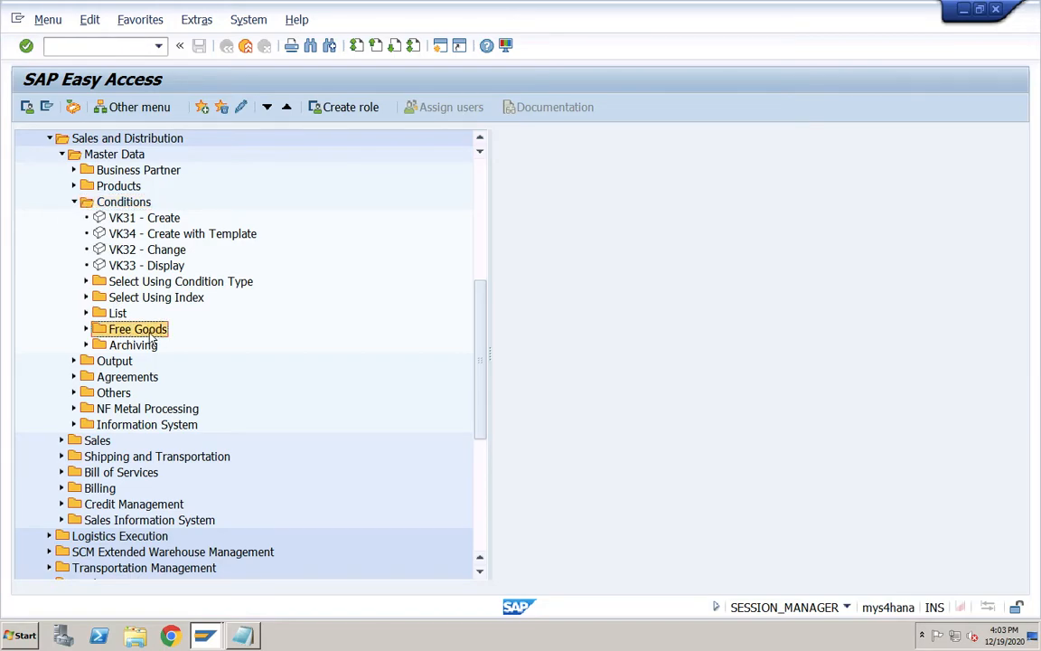
click(86, 329)
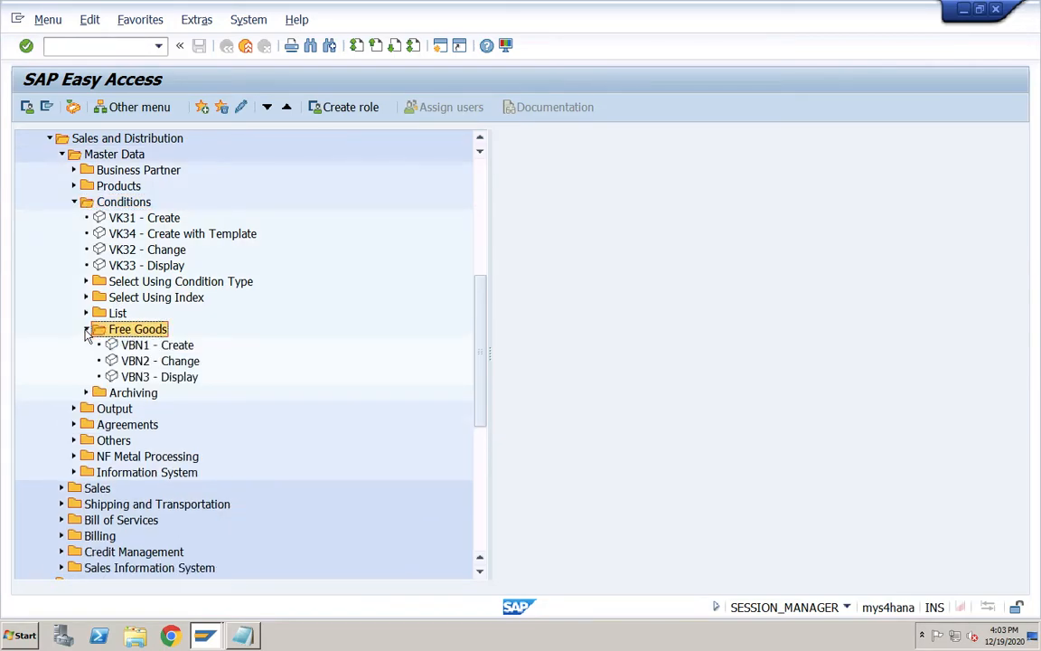
click(161, 346)
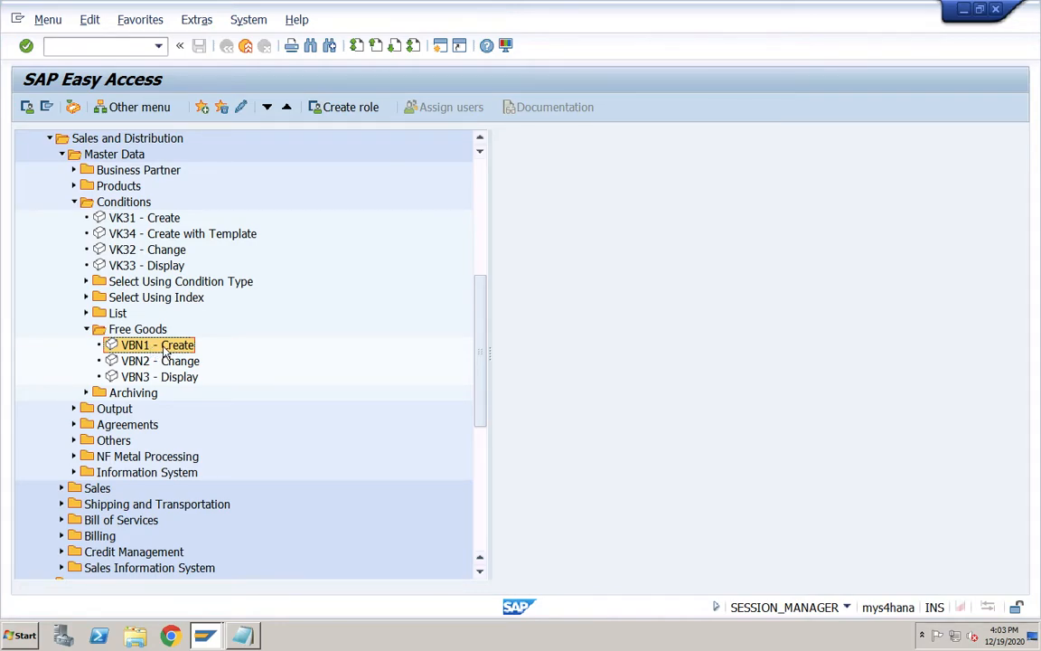
double_click(165, 349)
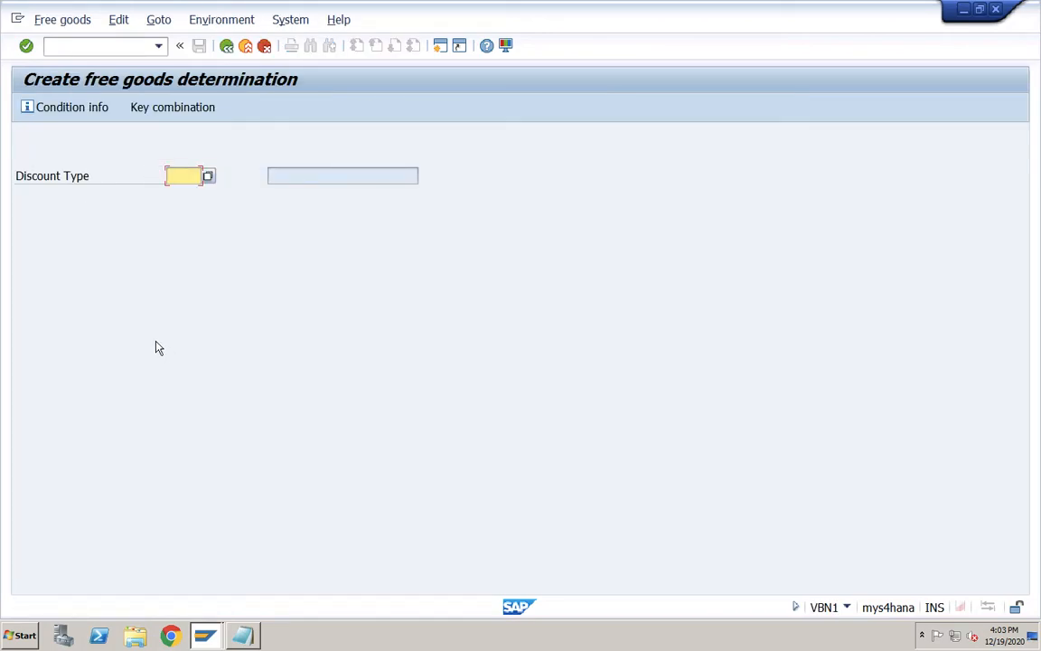
- Select discount type NA00, Free Goods SD, and open its free goods creation screen
click(207, 178)
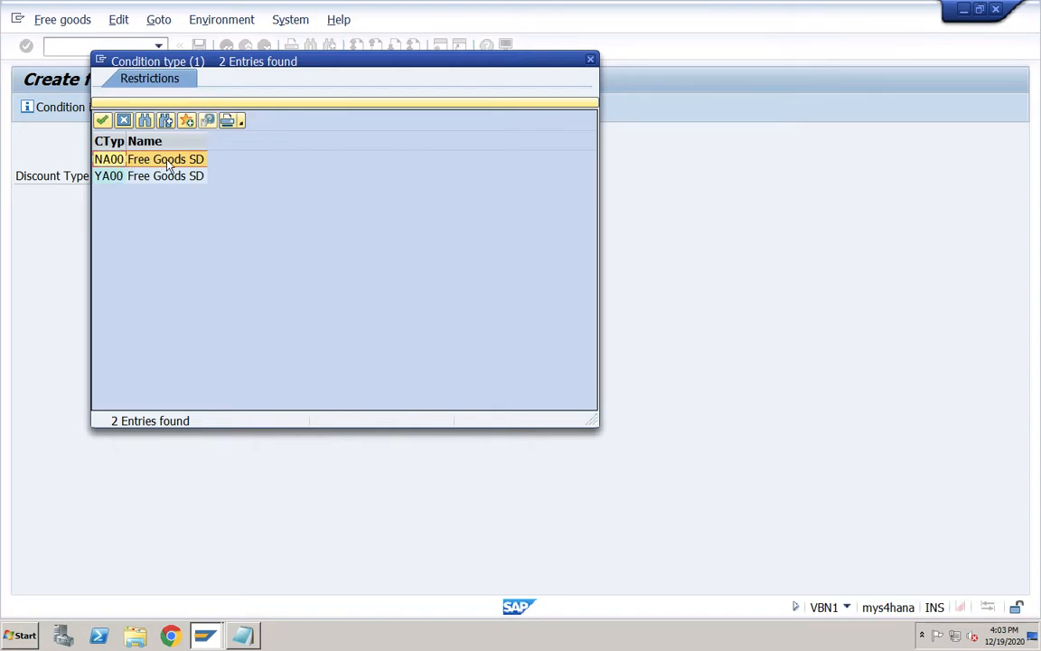
double_click(110, 161)
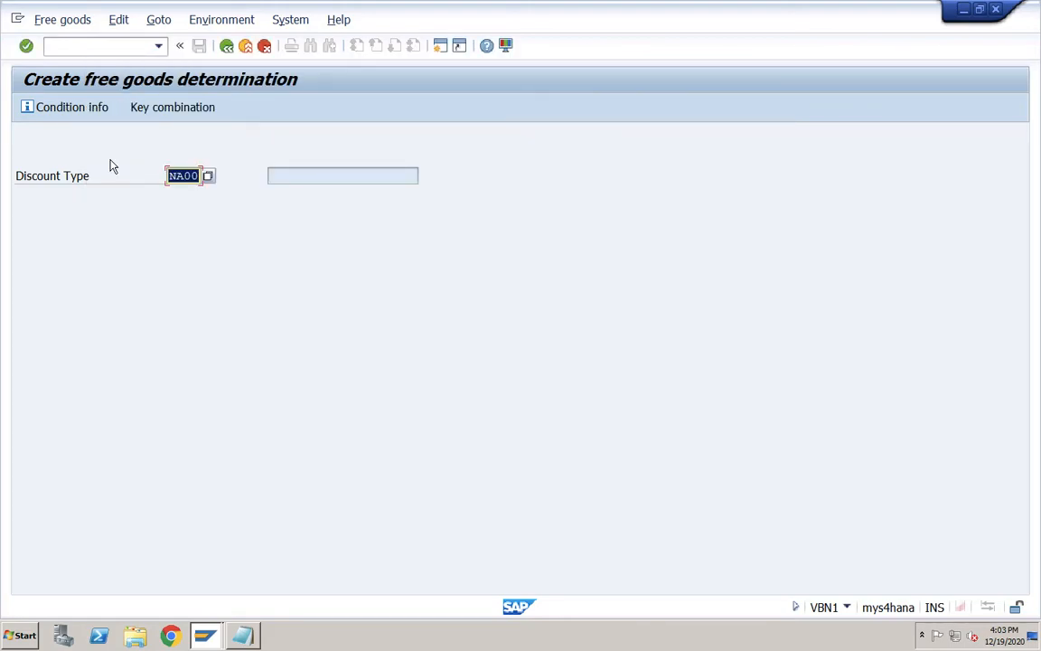
key(Return)
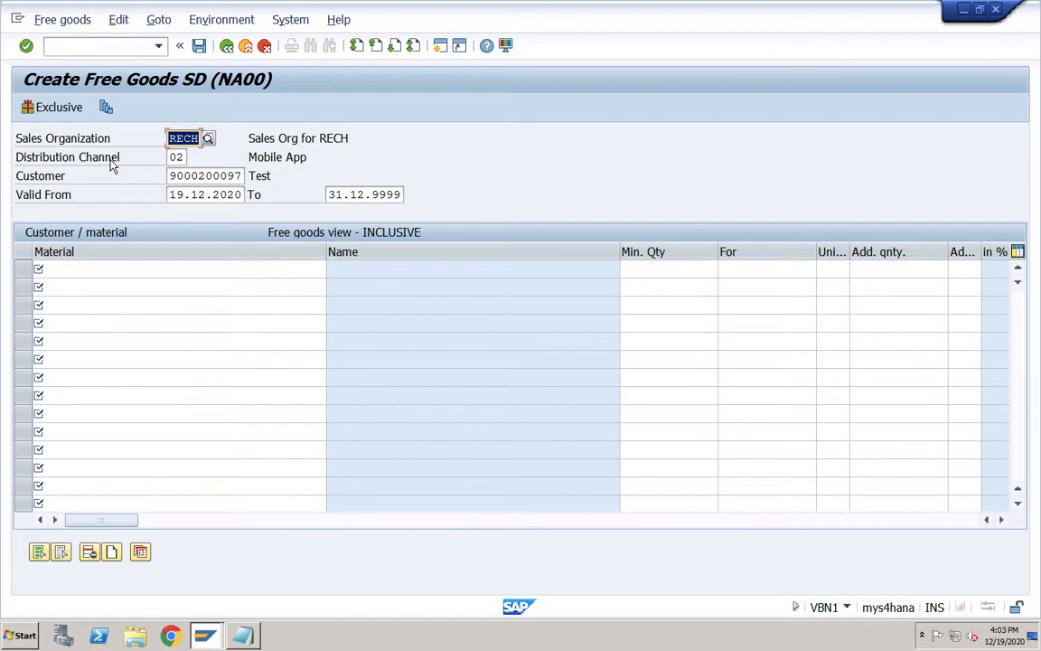
- Examine the customer, material and minimum quantity fields for creating NA00 free goods, and return to SAP Easy Access without entering a record
click(133, 269)
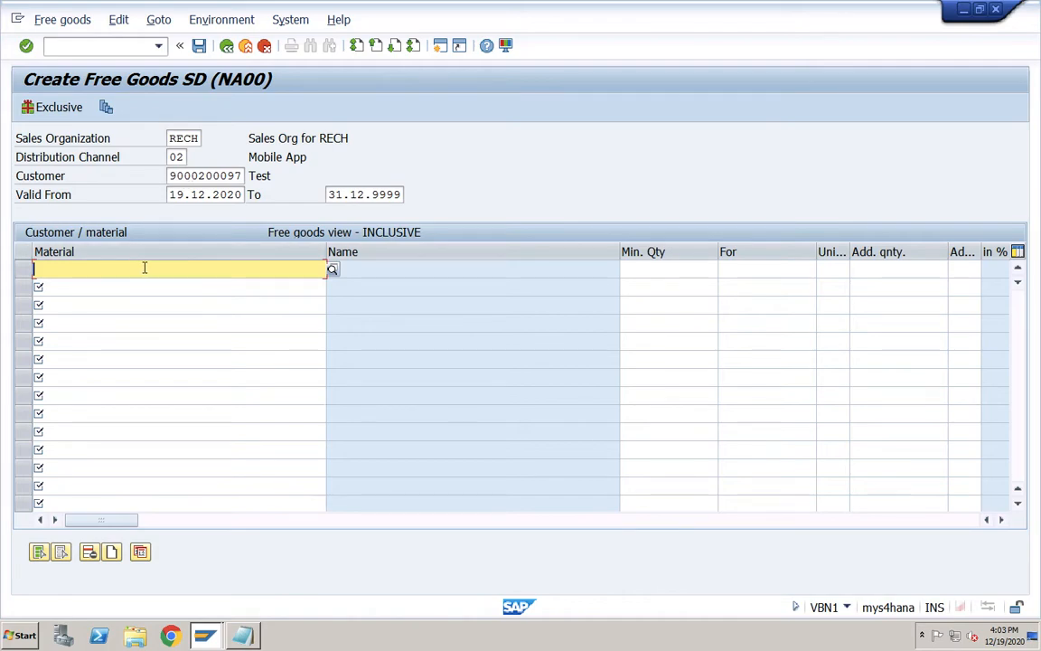
click(621, 272)
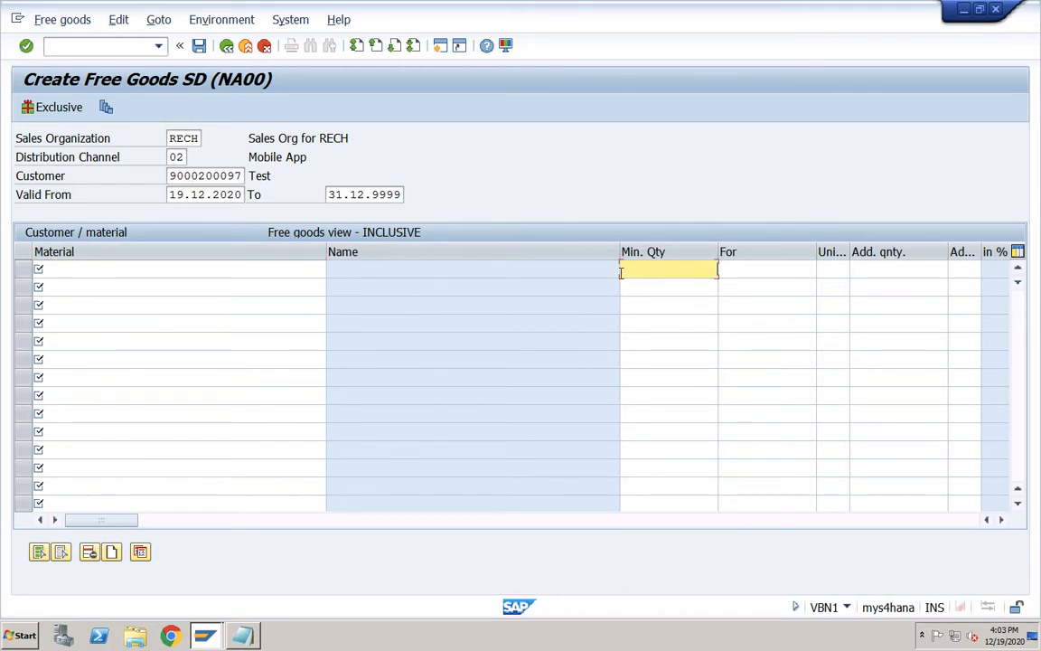
click(275, 269)
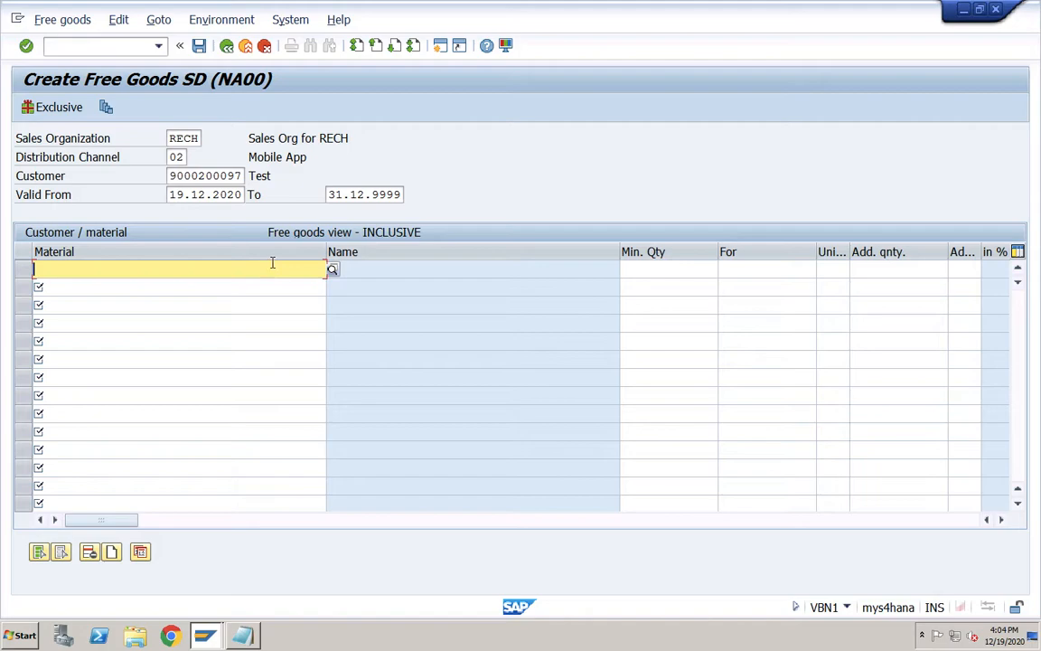
drag(172, 175, 252, 176)
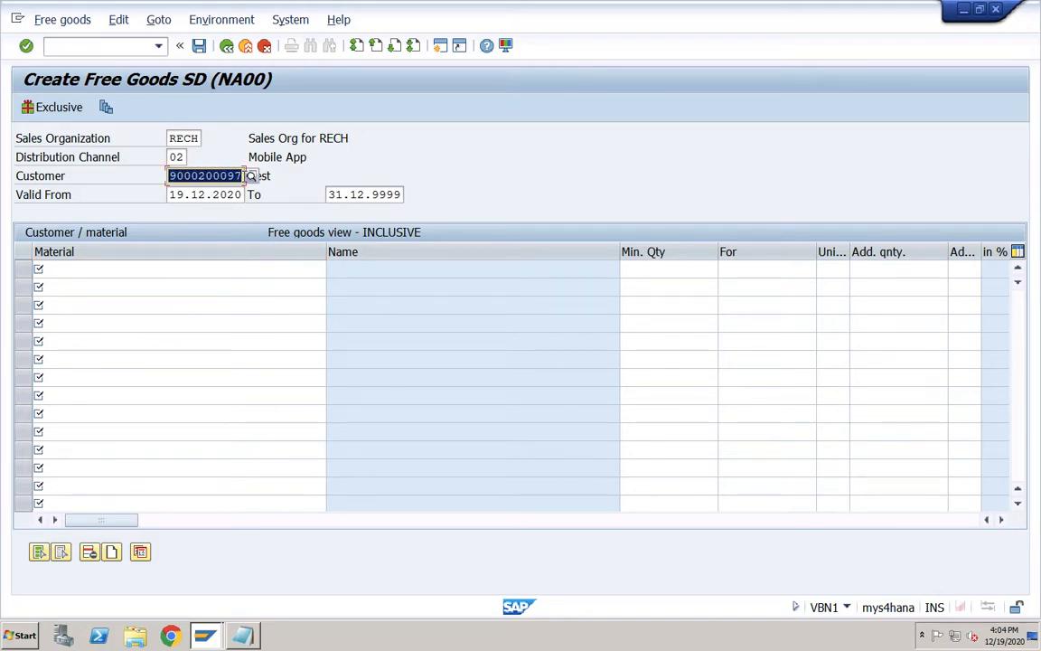
click(206, 175)
click(114, 271)
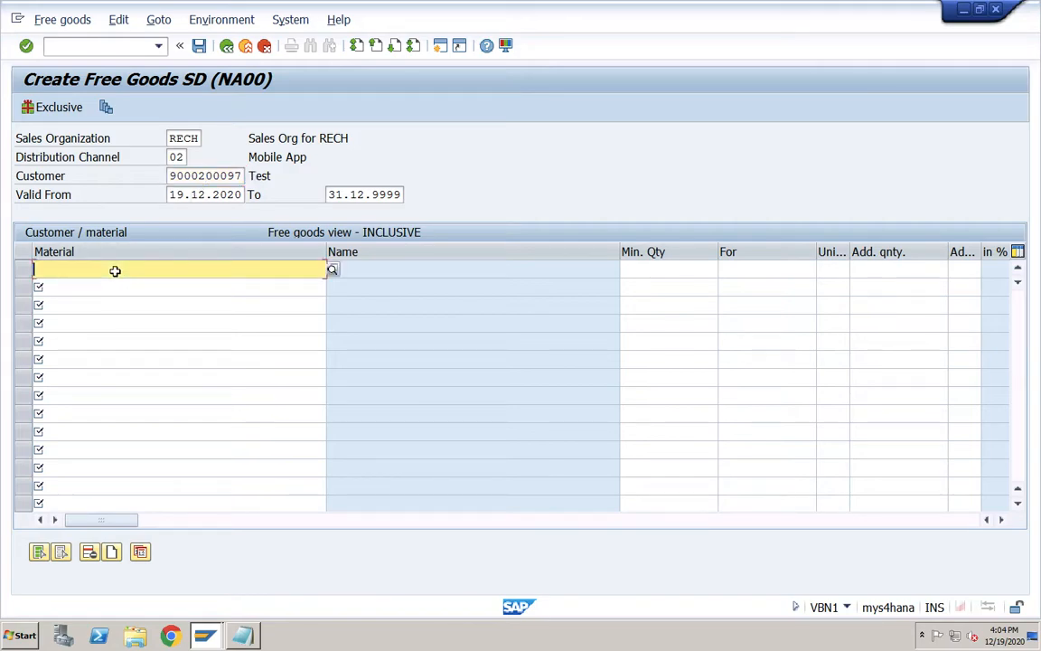
click(653, 267)
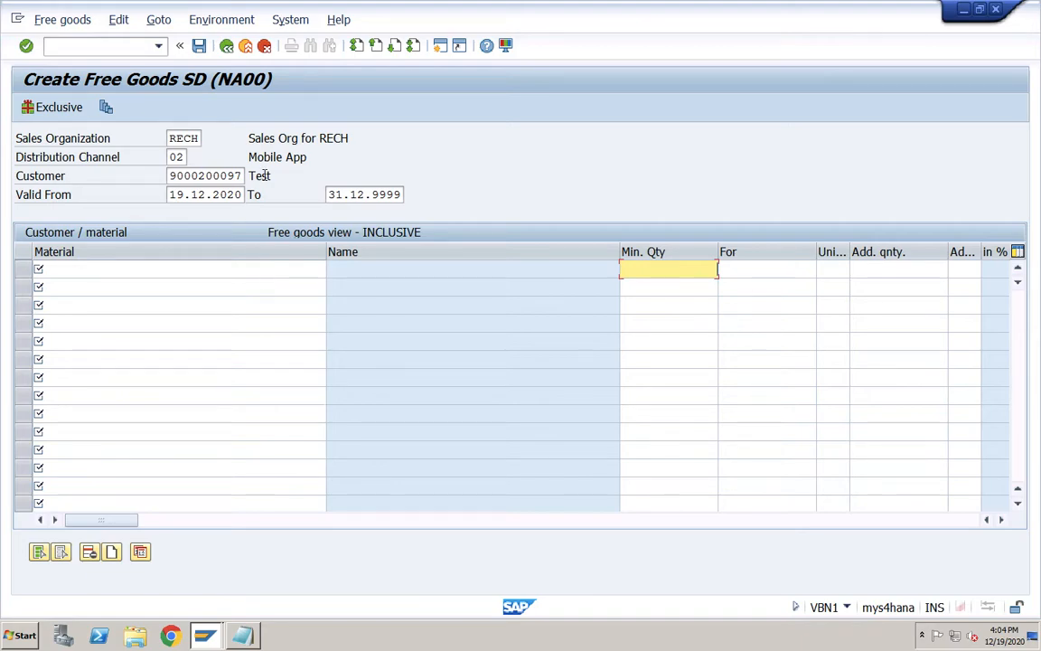
click(228, 50)
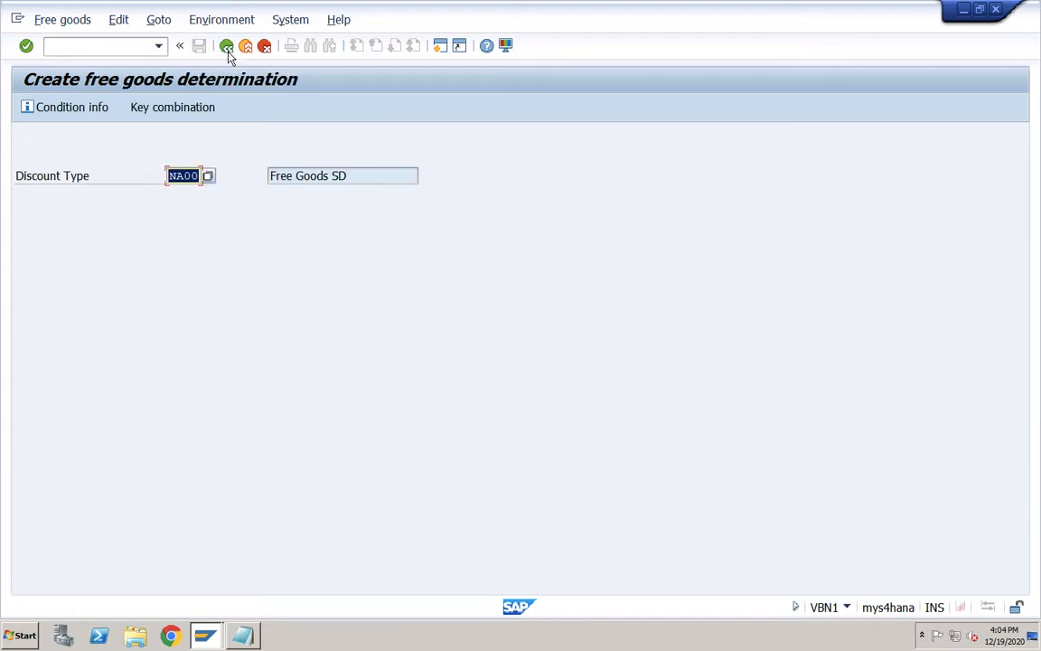
click(227, 49)
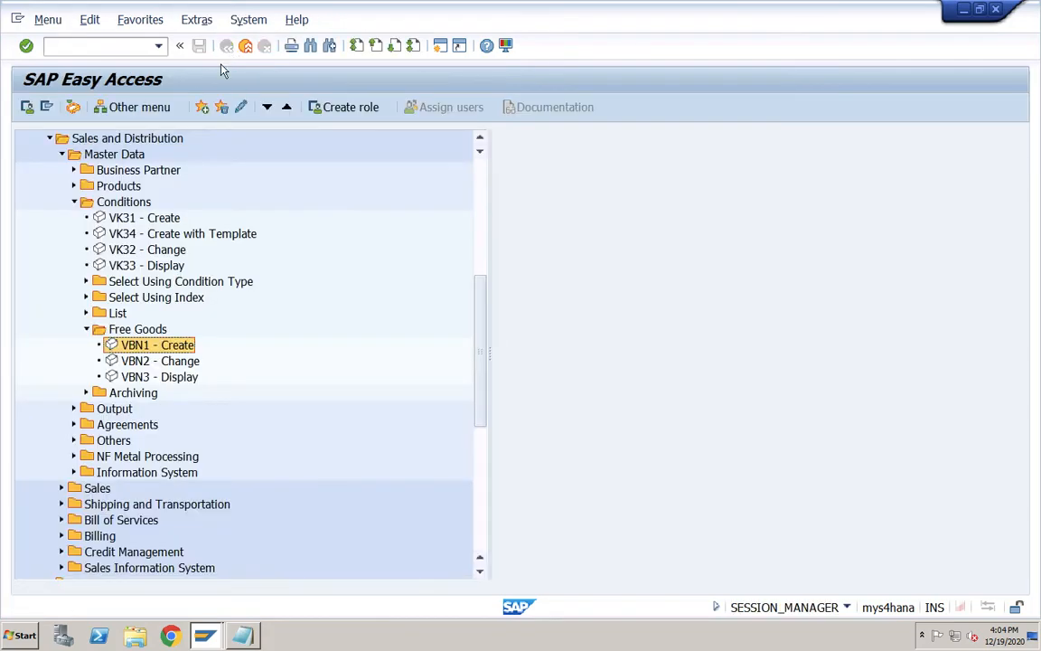
- Display the NA00 free goods record for material TRADING_GOODS through VBN3 and review its minimum and additional quantities
double_click(159, 373)
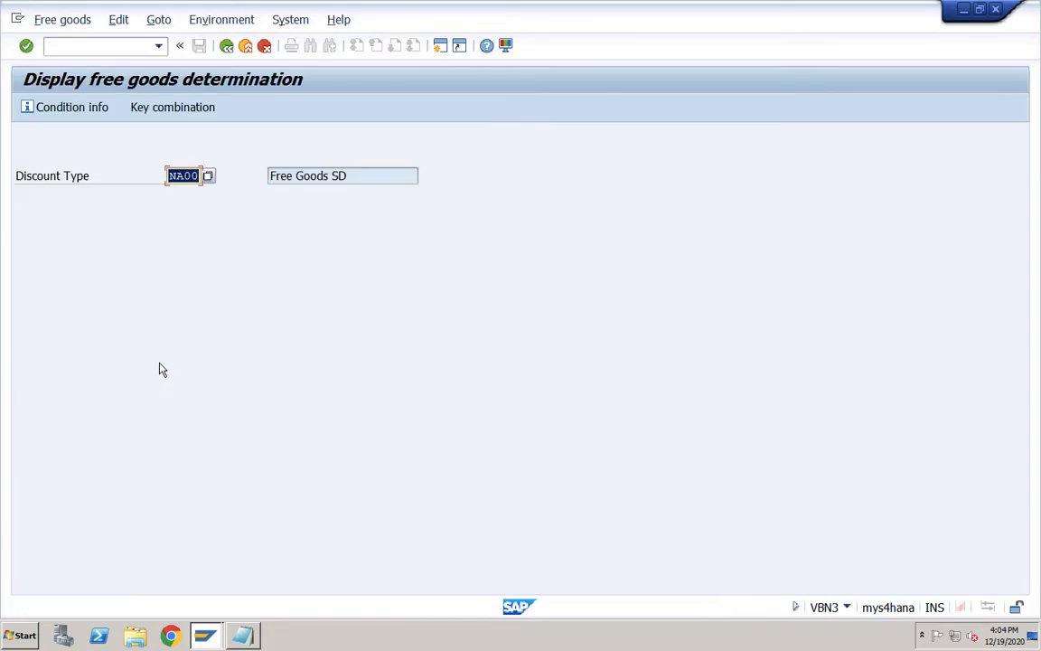
key(Return)
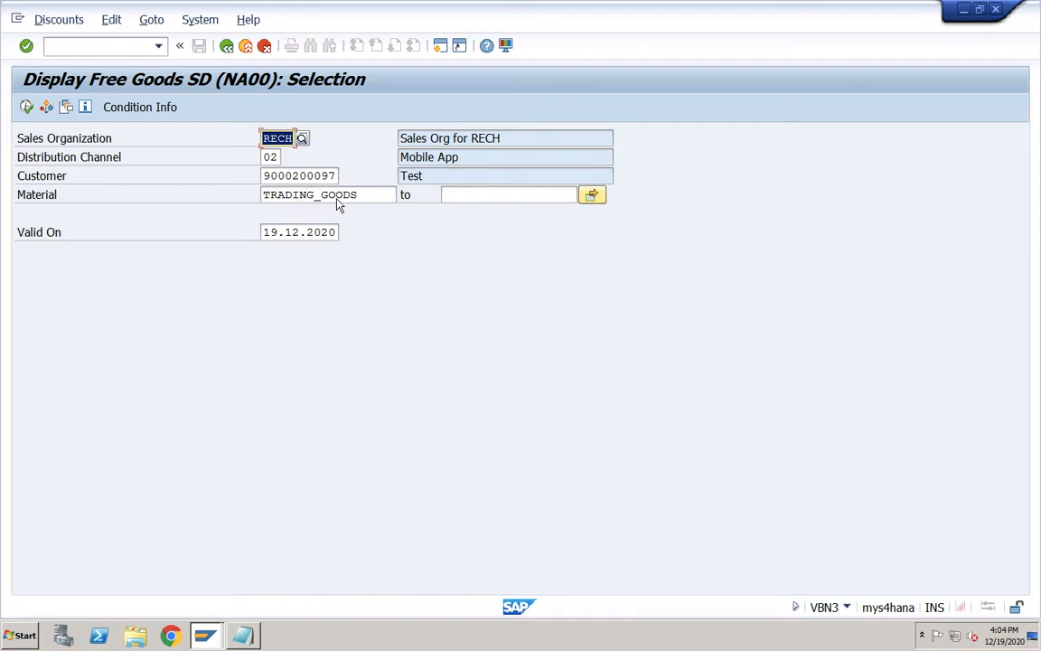
click(27, 108)
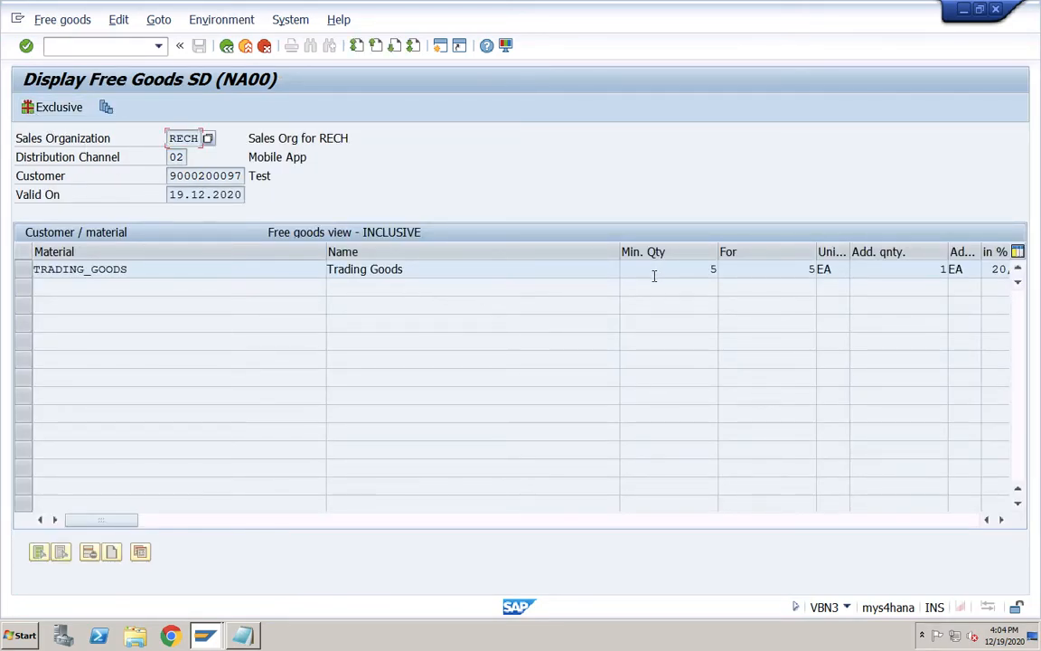
click(698, 269)
drag(698, 268, 721, 270)
drag(924, 269, 945, 269)
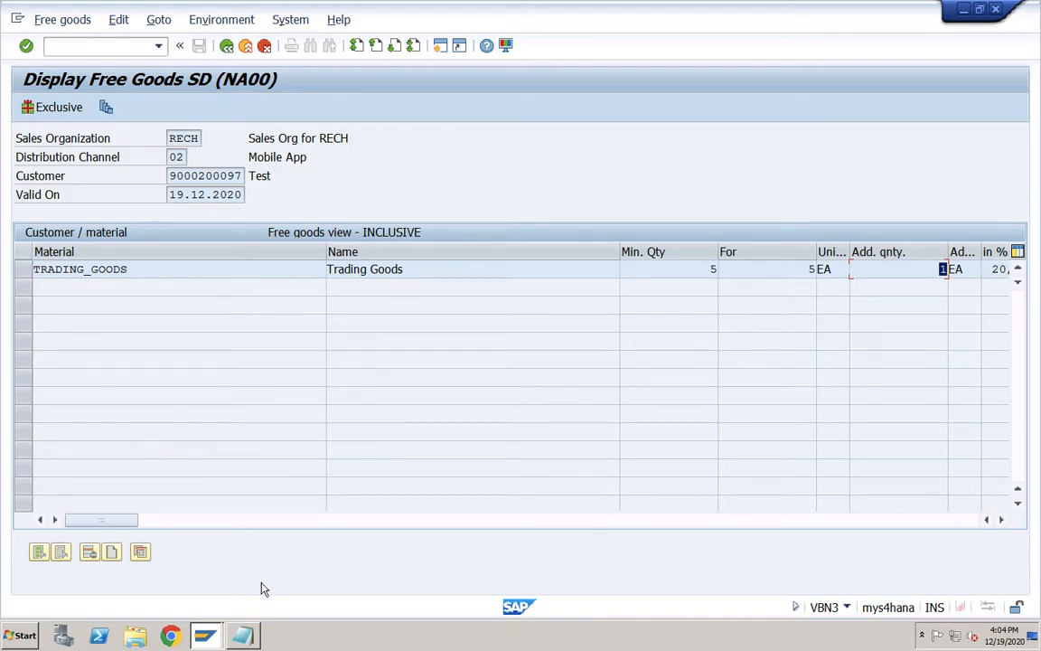
- Switch to Notepad and add the line "Inclusive: 5 (4+1)" below the free goods rule
key(alt+Tab)
click(766, 50)
key(Return)
key(Return)
text(I)
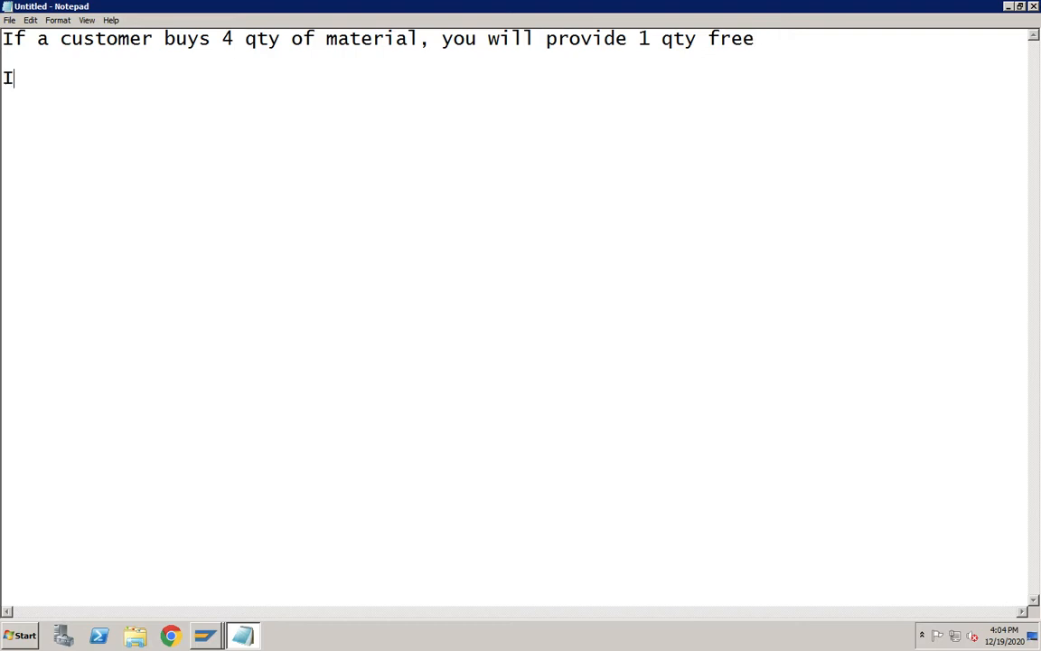
text(nclusive:)
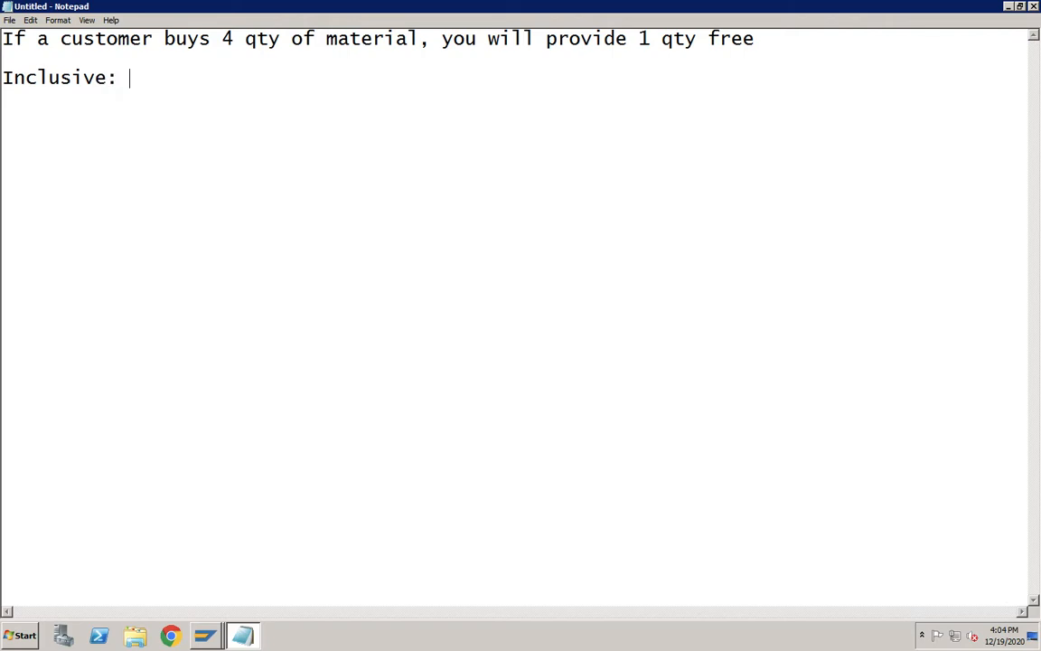
text( 5 (4+1))
- Add the line "Exclusive: 5+1 6" below the inclusive note and minimise Notepad to return to SAP
key(Return)
key(Return)
text(Ex)
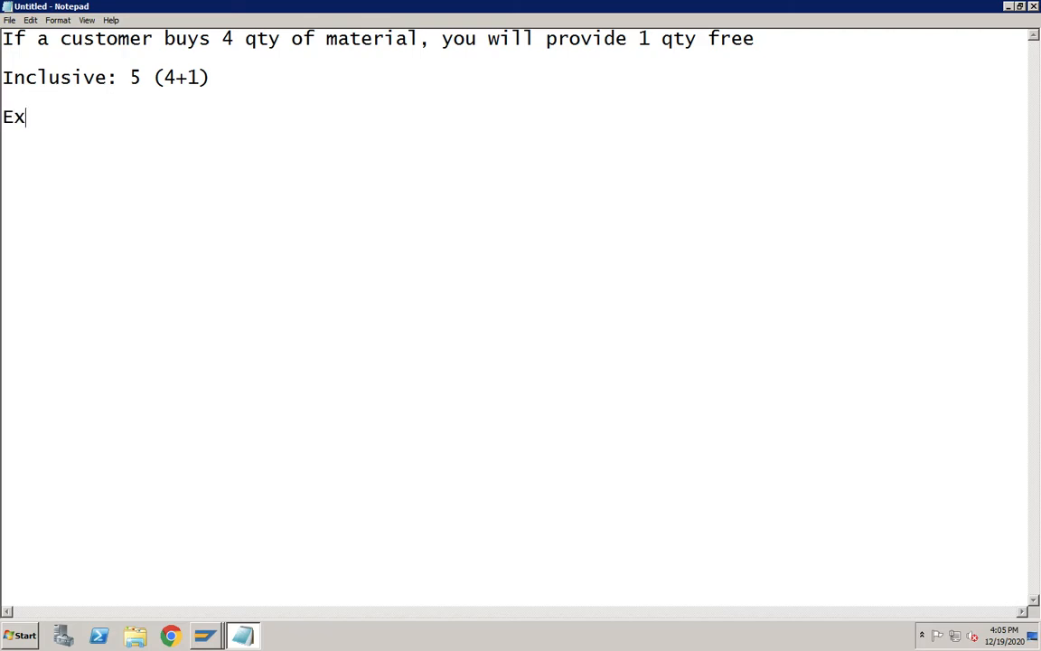
text(clusive)
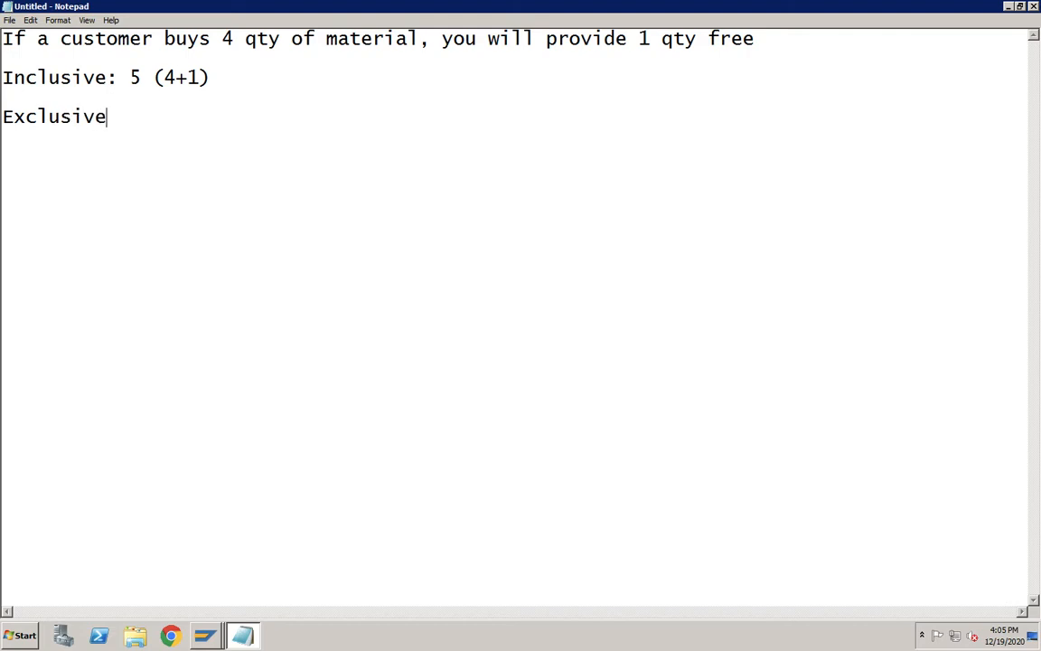
text(: 4)
key(BackSpace)
text(5+1 6)
click(107, 80)
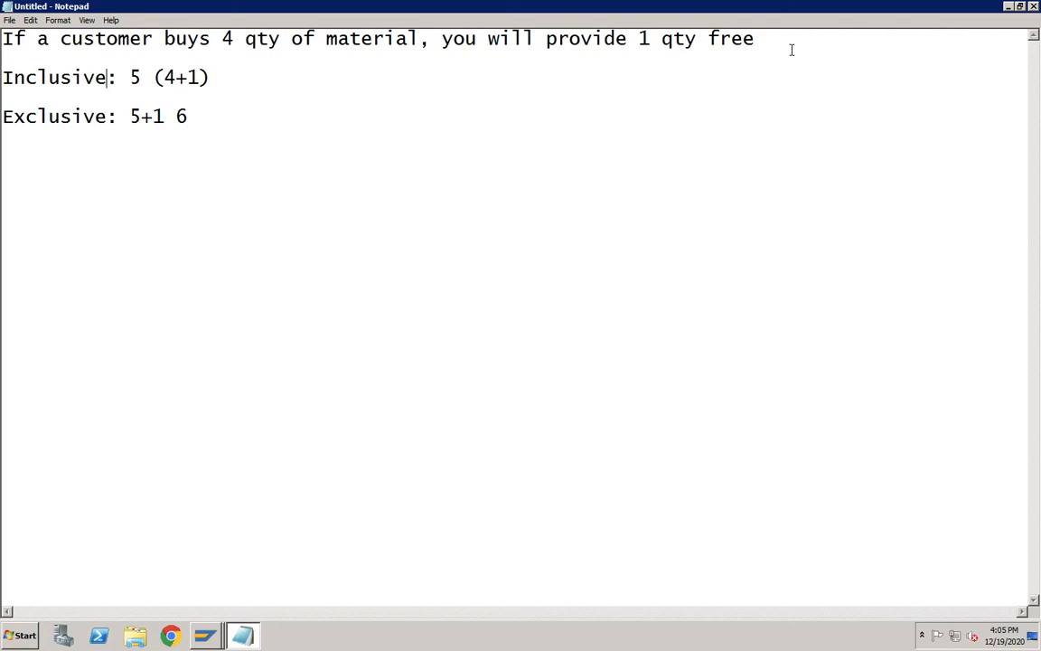
click(1008, 7)
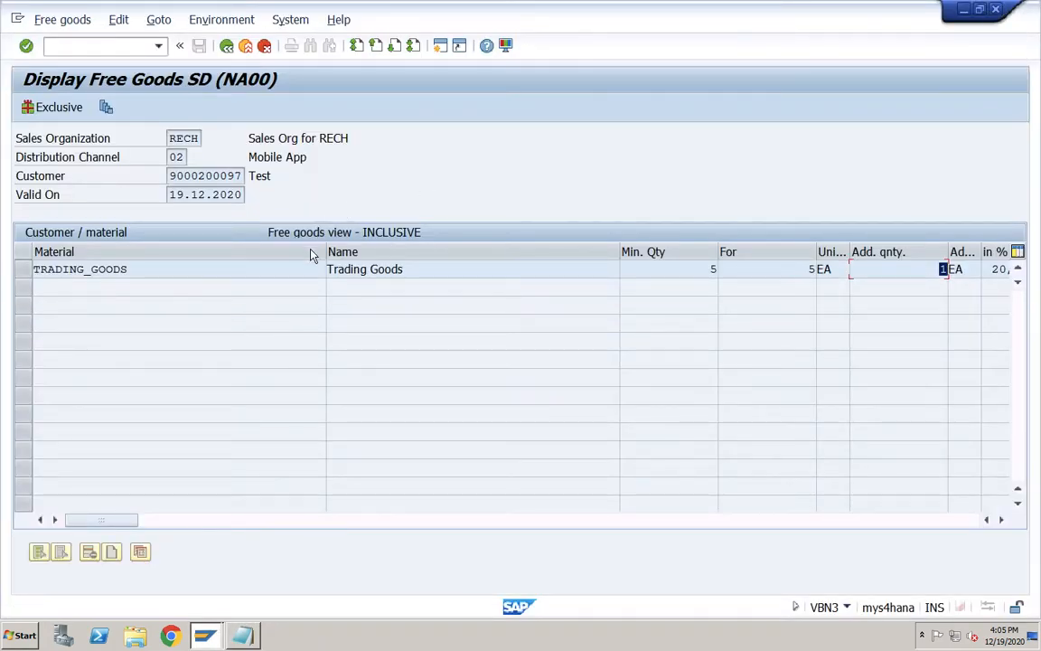
- Review the material, minimum quantity, additional quantity and free goods columns of the NA00 record, and return to SAP Easy Access
click(279, 269)
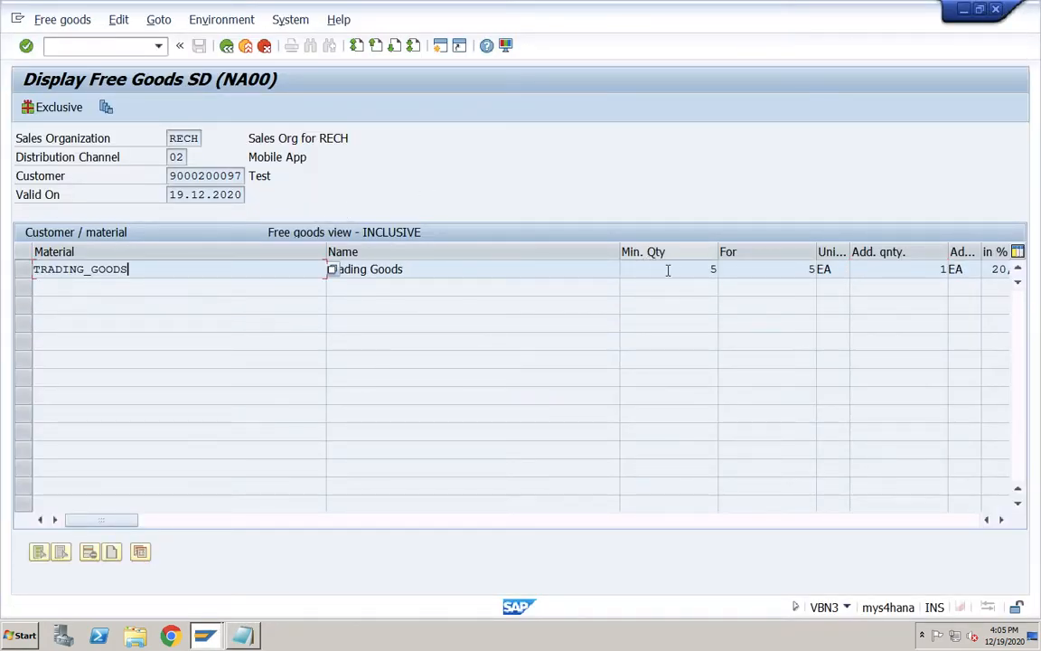
double_click(702, 268)
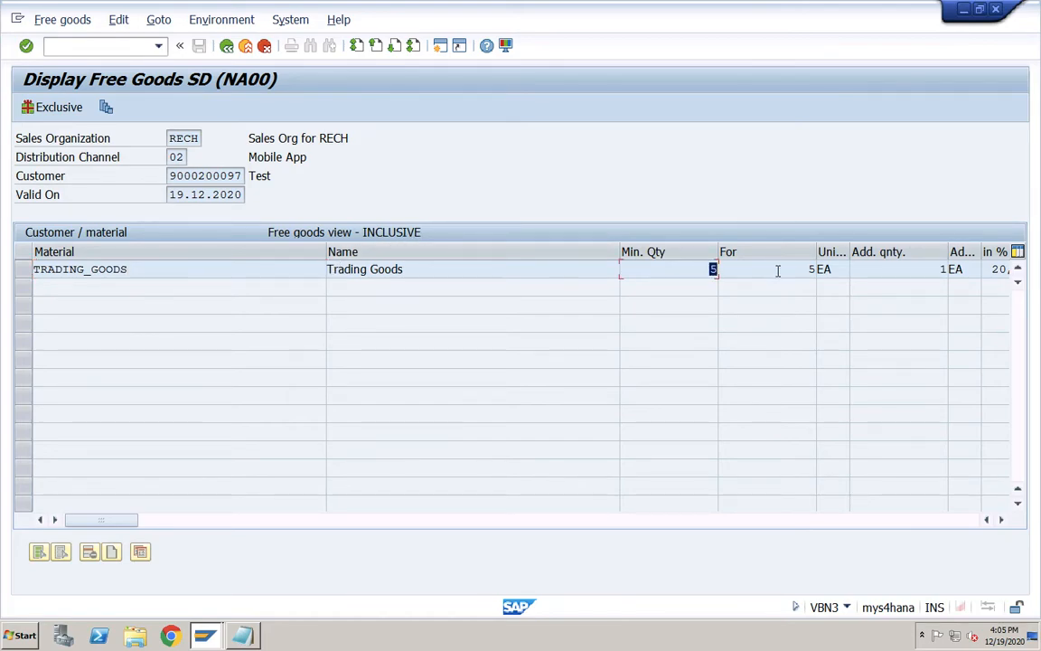
double_click(810, 268)
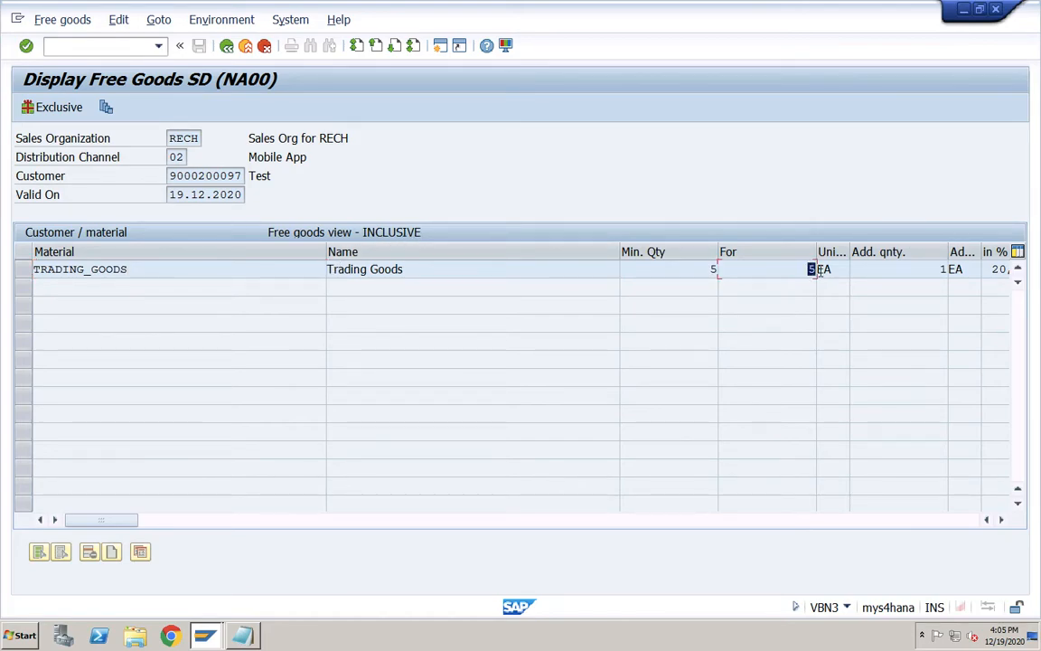
double_click(948, 270)
click(1001, 520)
click(1001, 519)
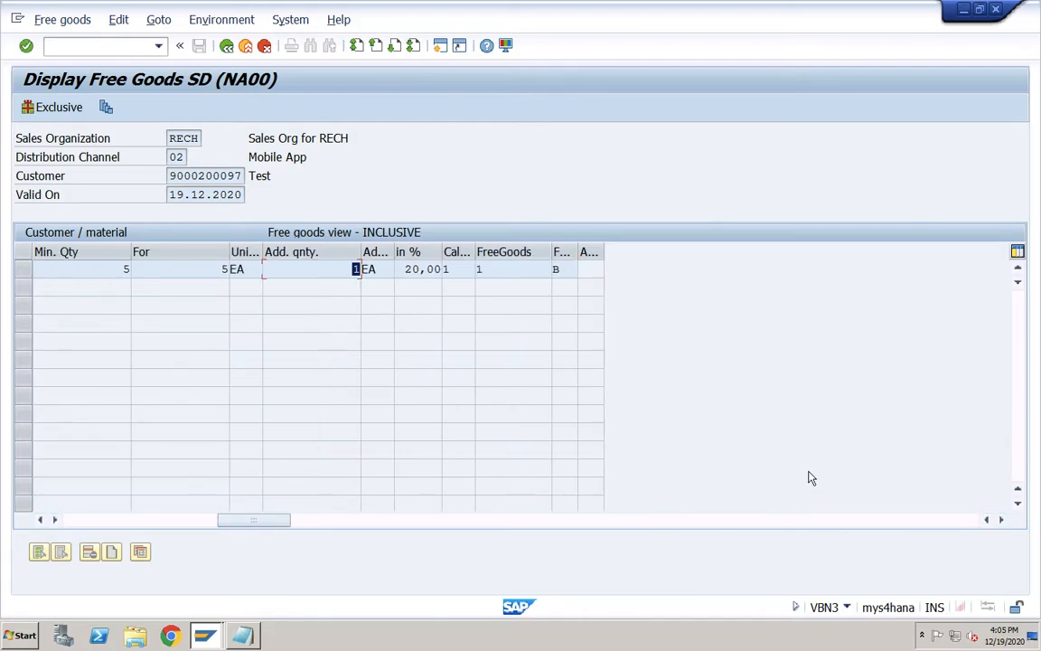
click(40, 520)
click(41, 520)
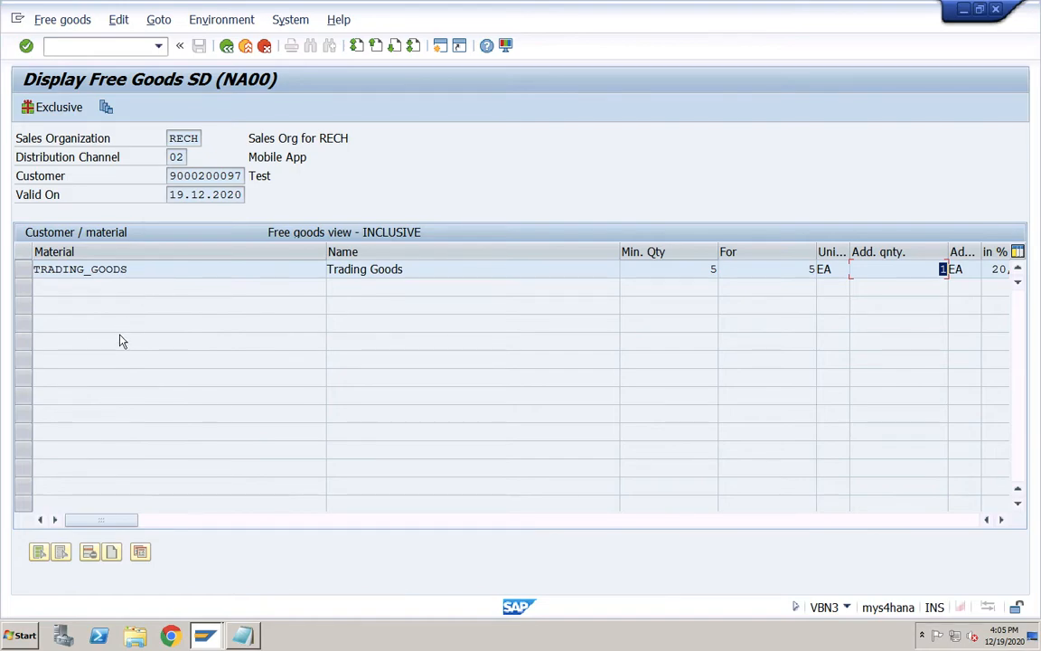
click(226, 46)
click(227, 46)
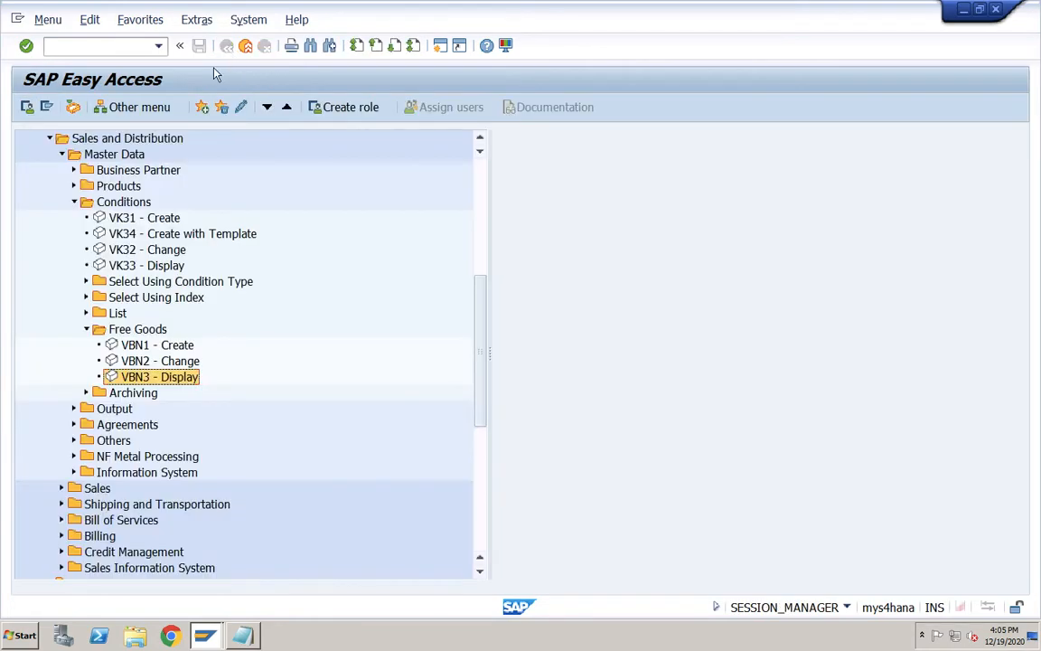
- Start transaction VA01 and open a new standard order (OR) for sales area RECH, 02, R1 without a reference document
click(111, 47)
text(/)
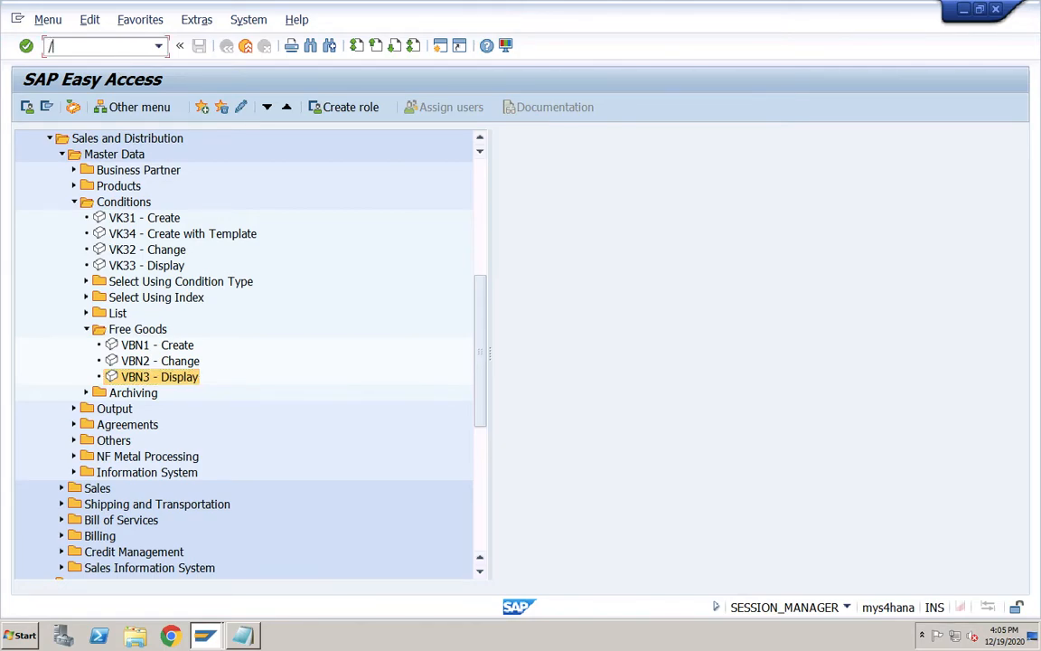
text(nva01)
key(Return)
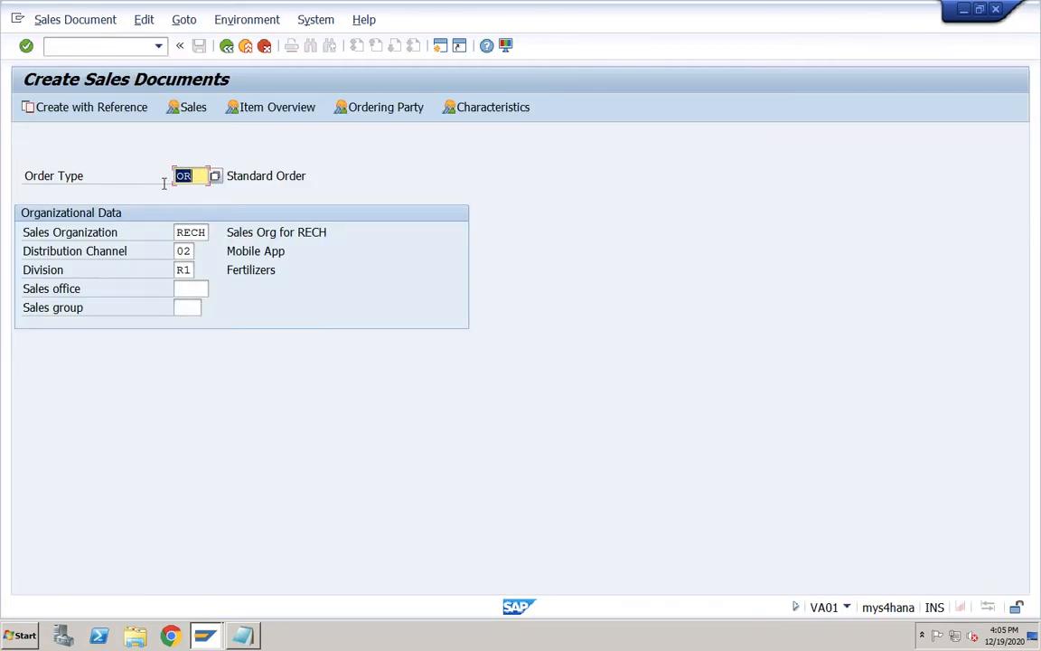
click(91, 106)
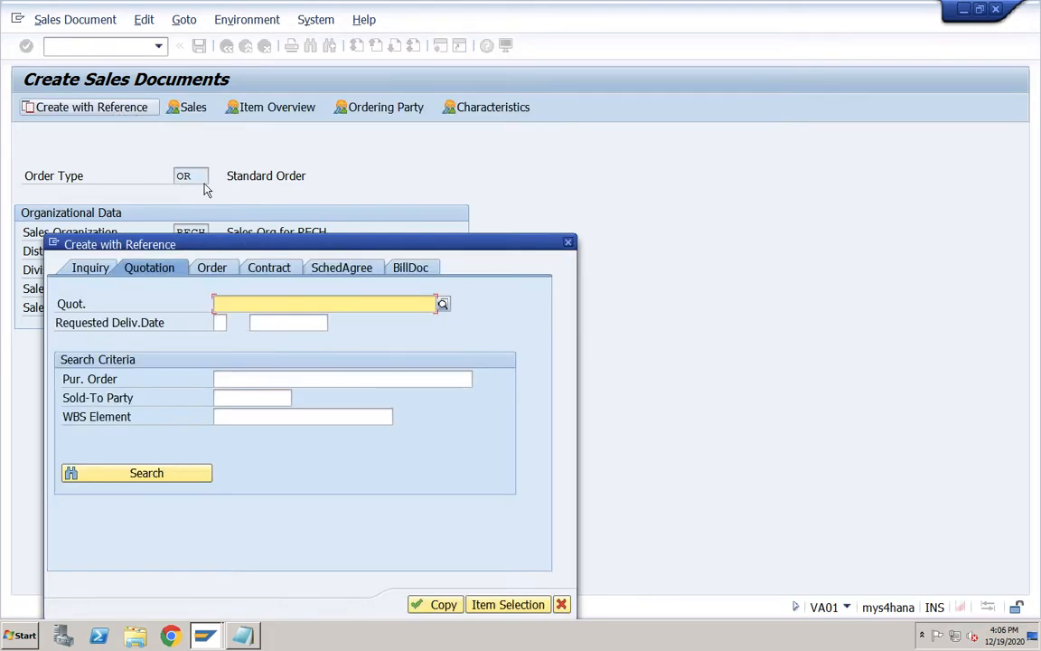
click(568, 243)
key(Return)
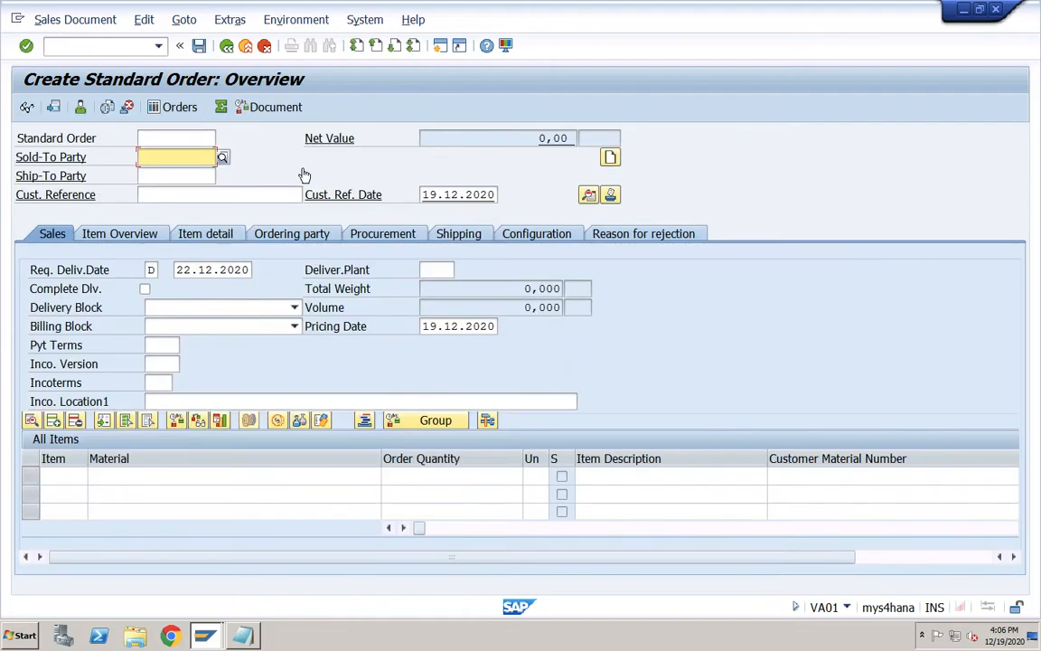
- Enter the test customer's number as sold-to party and set the customer reference to test2
click(195, 162)
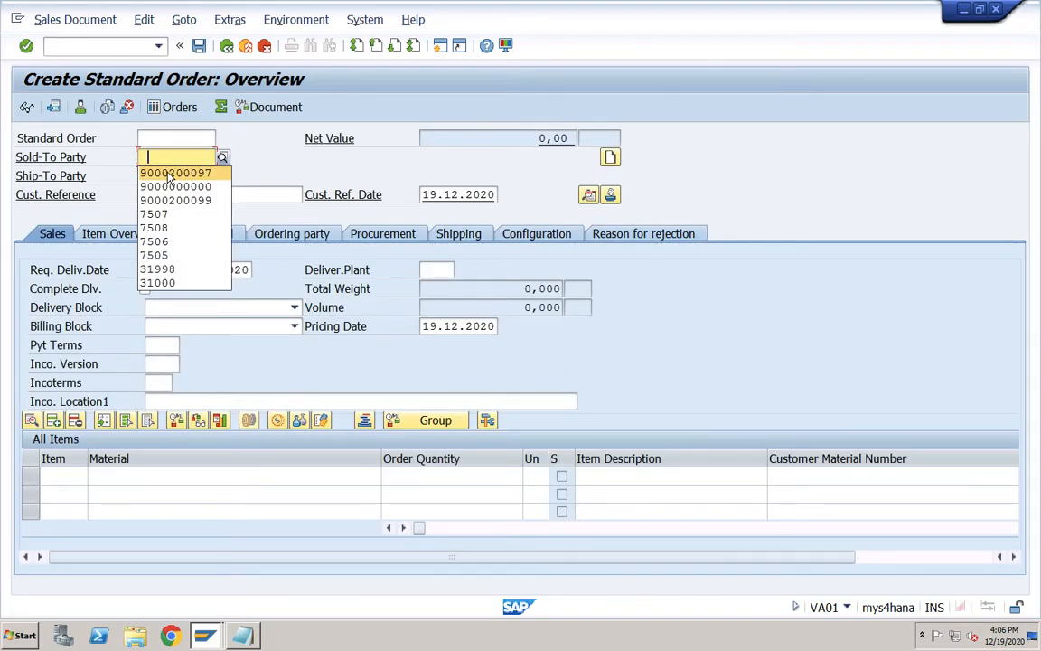
click(168, 174)
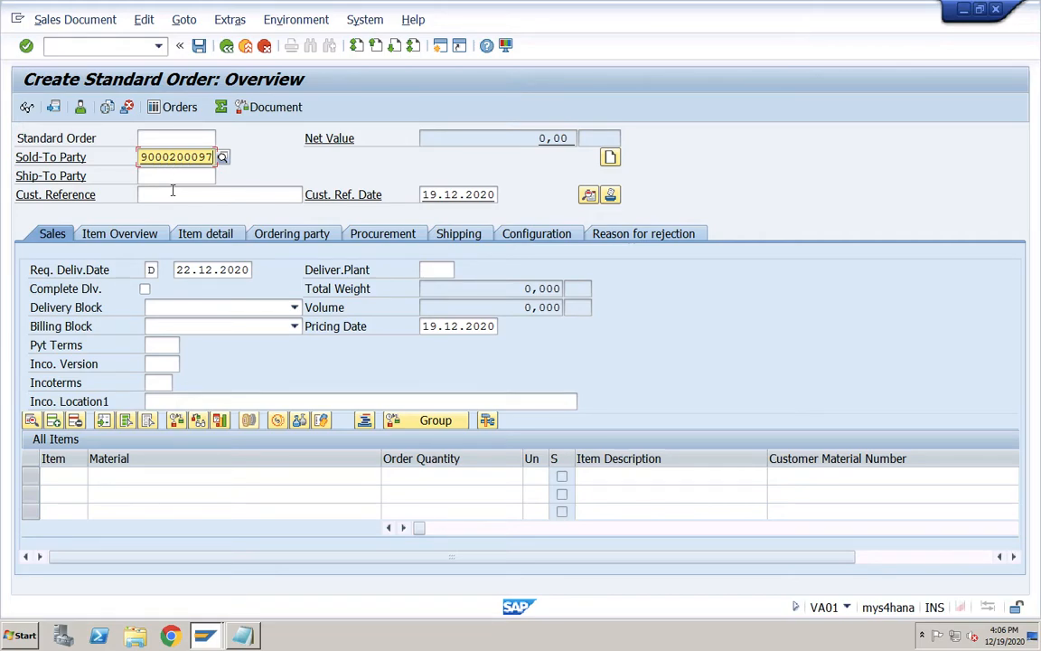
click(172, 193)
click(173, 213)
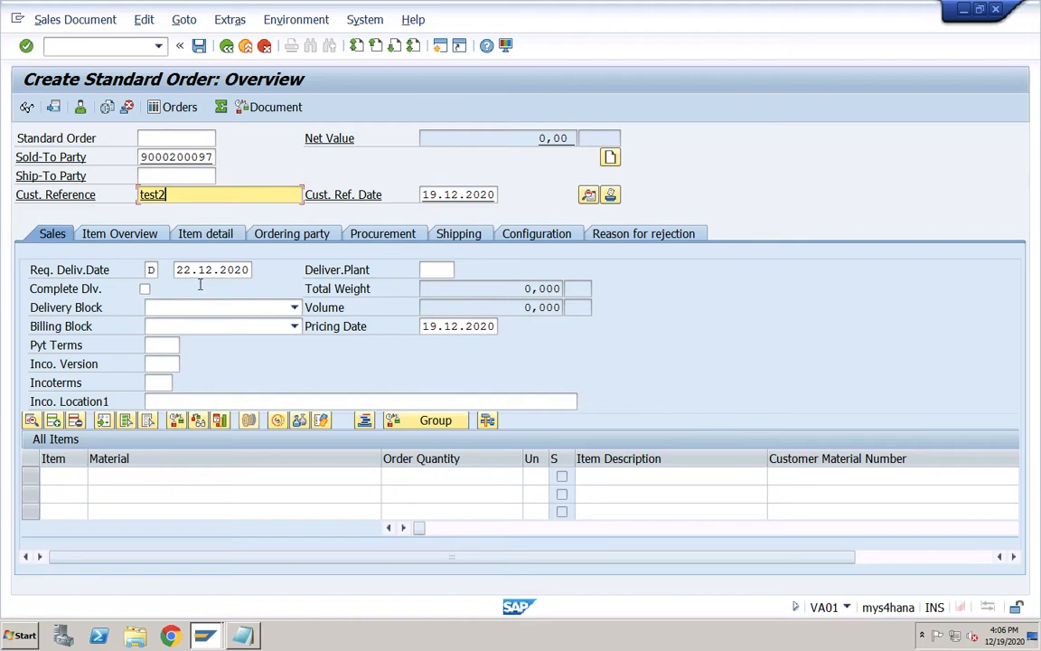
- Set the order's payment terms to 0002, Incoterms to CFR and Incoterms location 1 to test
click(161, 344)
click(163, 361)
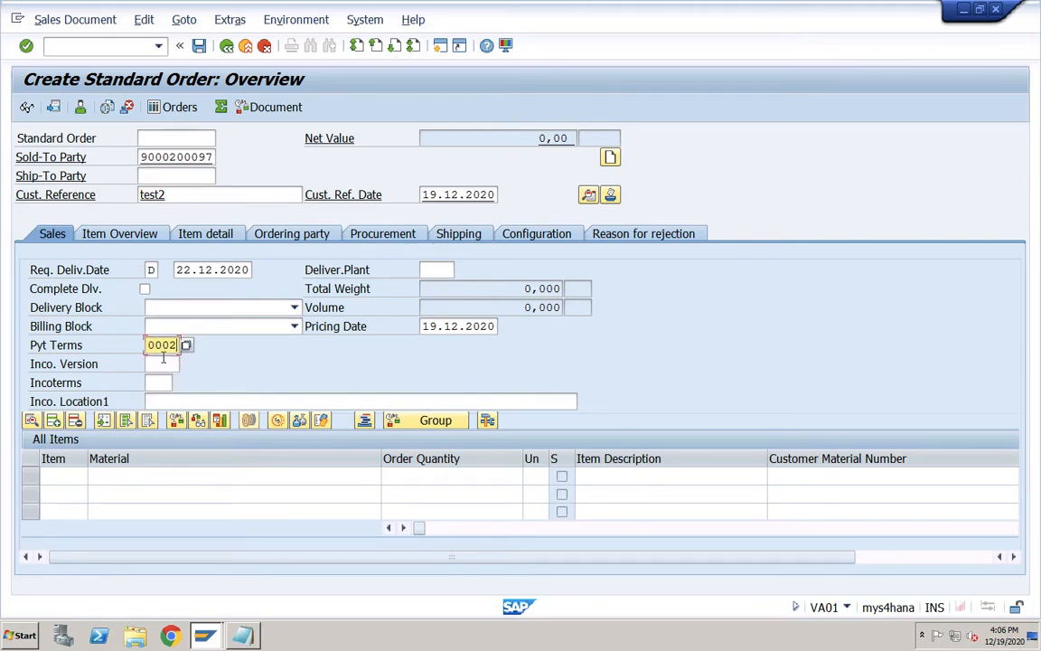
click(161, 382)
click(159, 399)
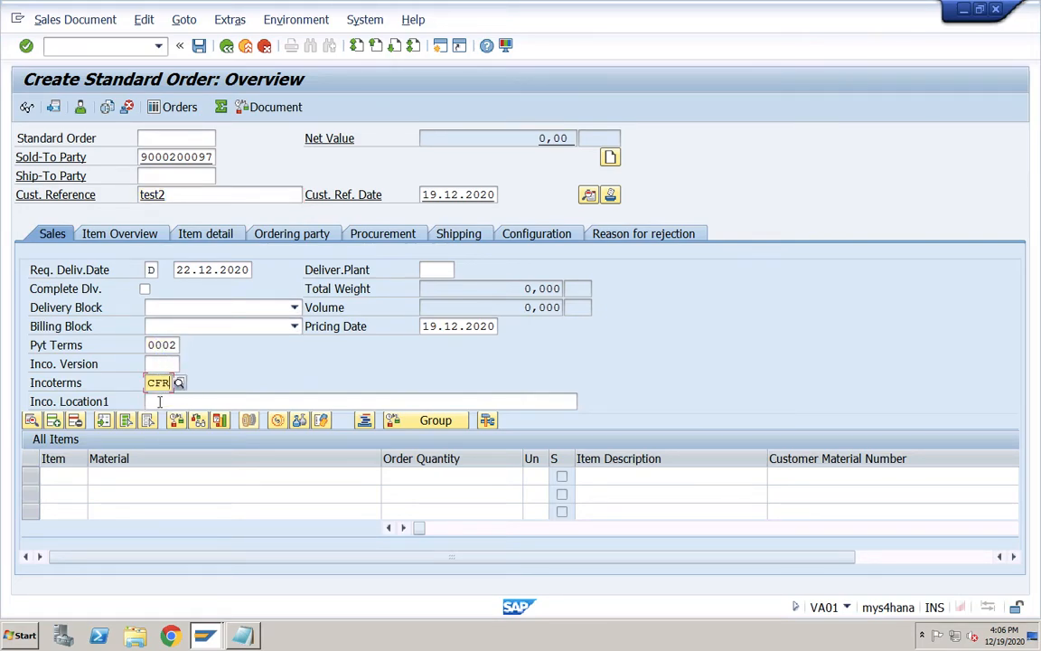
click(167, 398)
text(test)
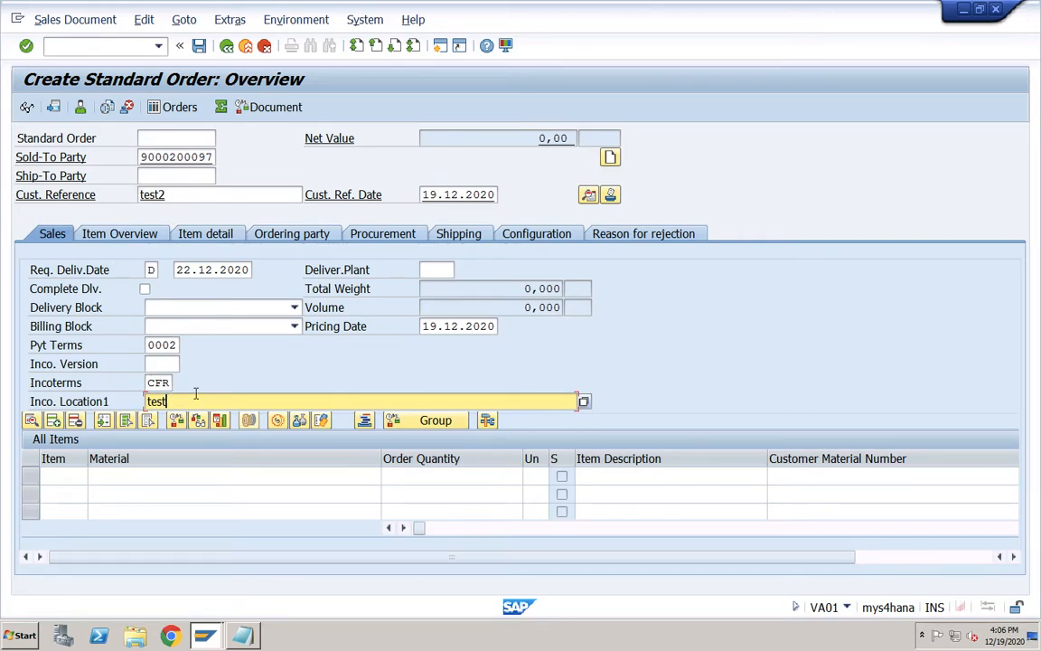
- Enter an order item for material TRADING_GOODS with quantity 2 and continue past the open outline agreements dialog
click(179, 478)
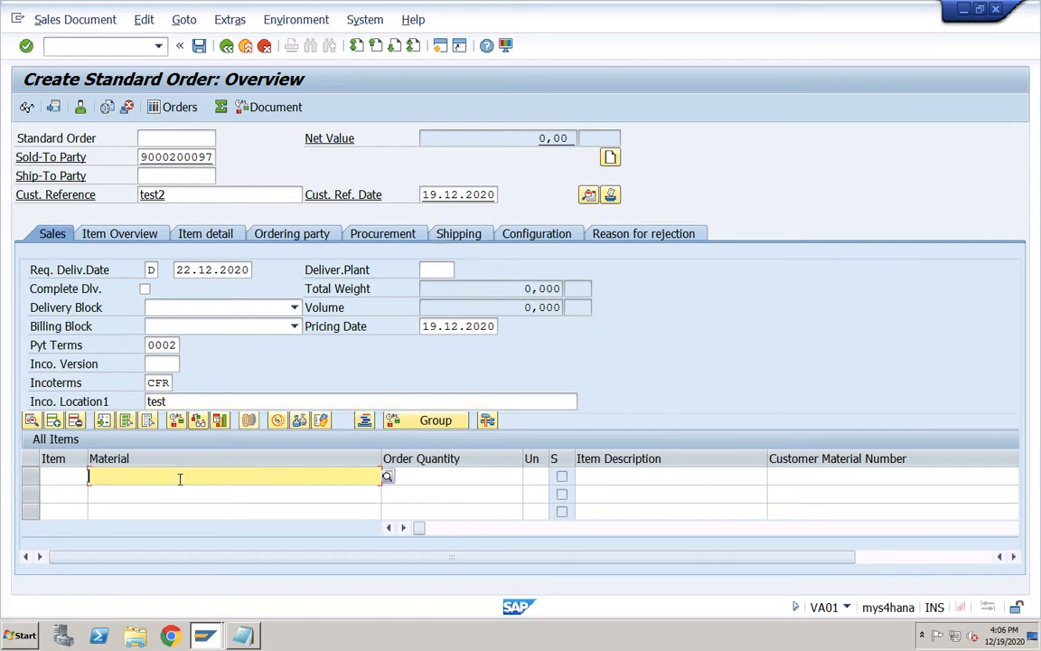
click(174, 490)
key(Tab)
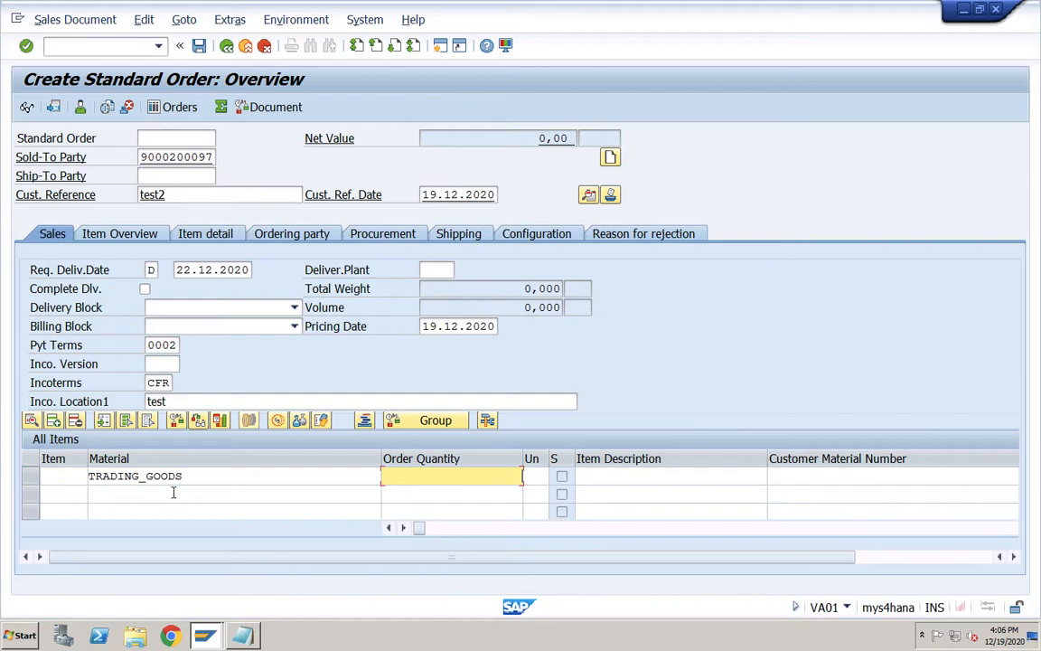
text(5)
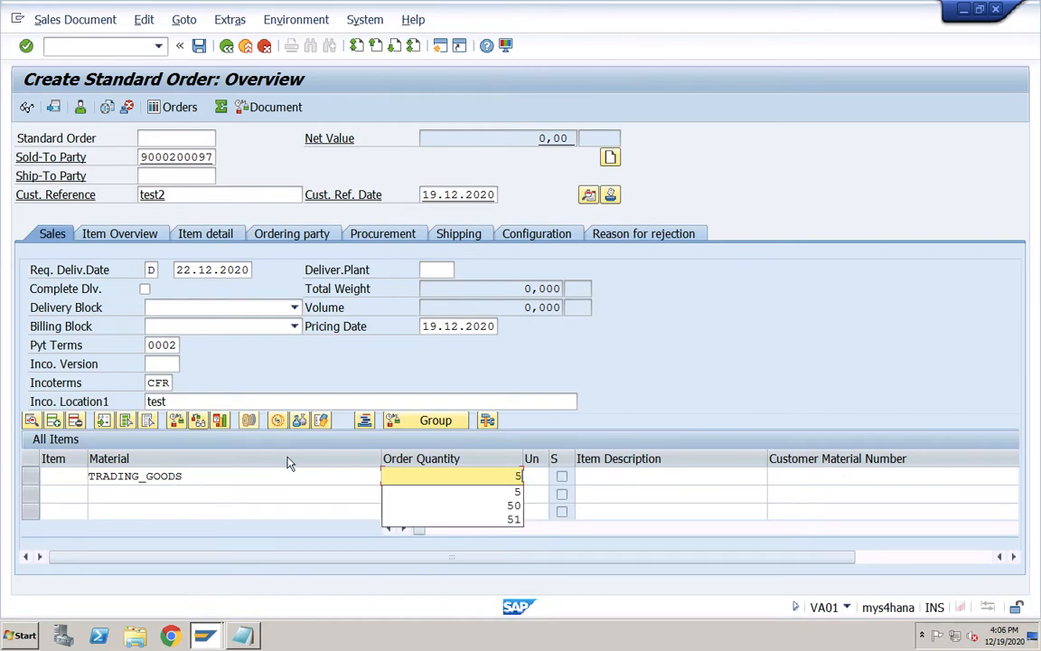
drag(515, 476, 530, 478)
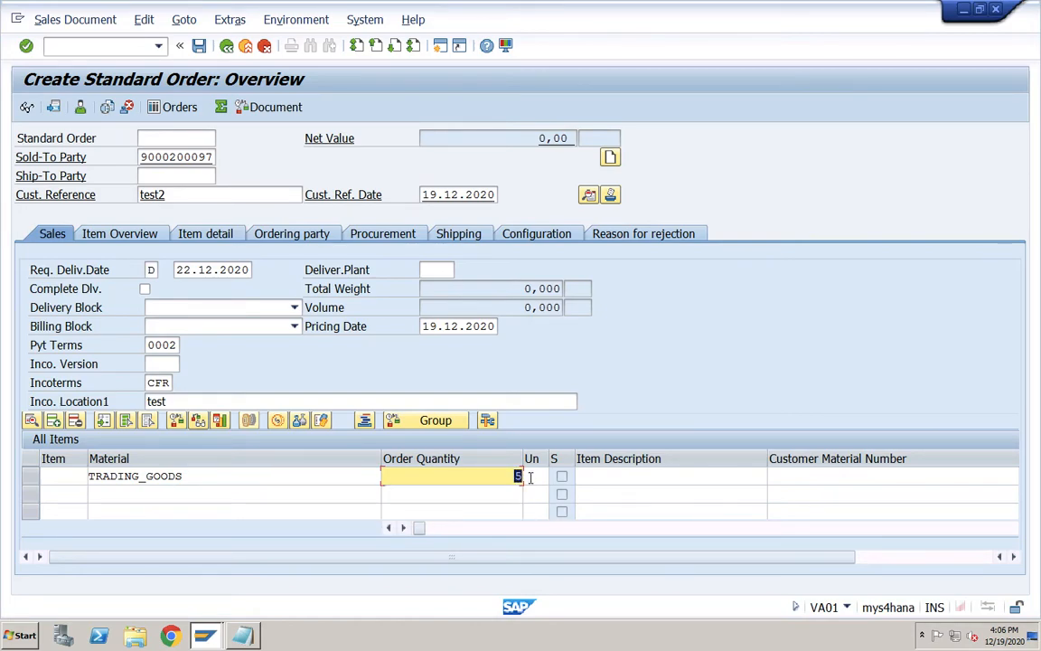
text(2)
key(Return)
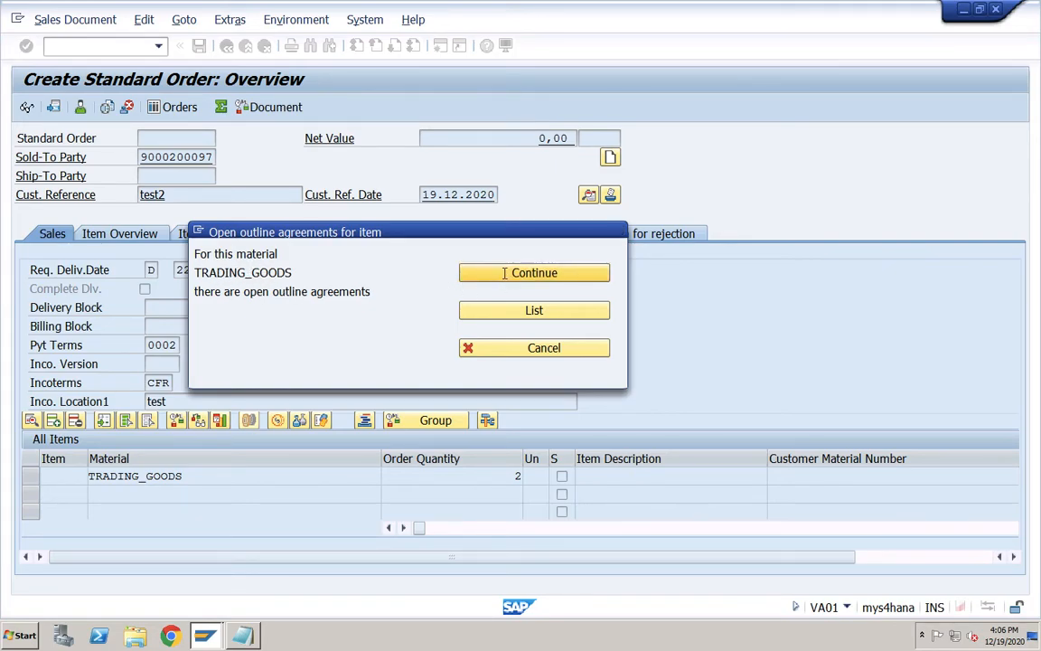
click(533, 273)
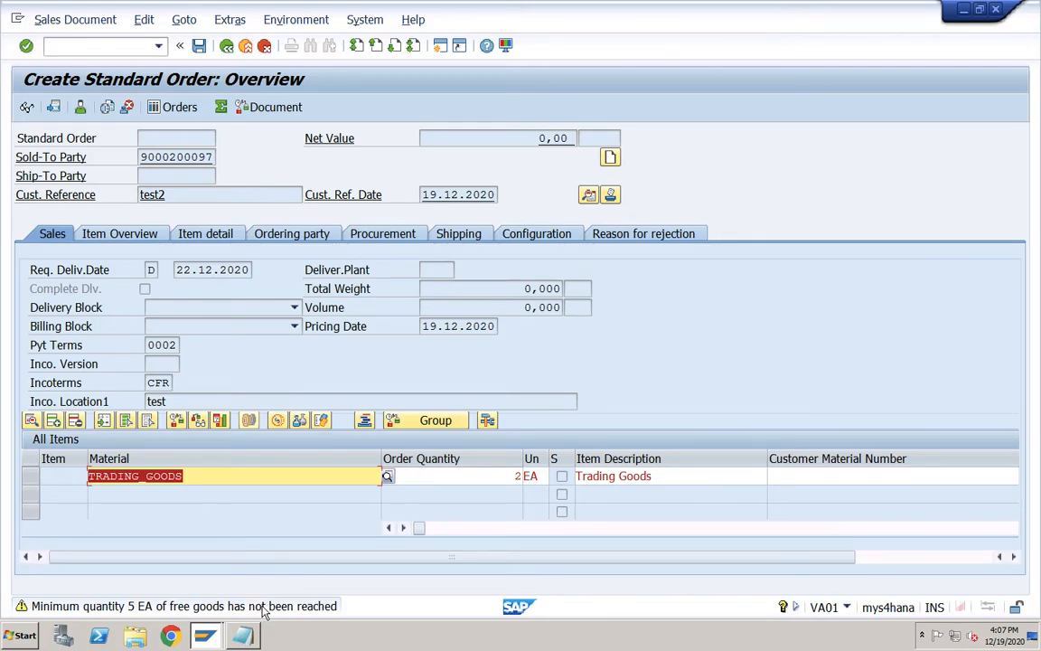
- Set the TRADING_GOODS order quantity to 5 and compare the quantities of the main and free goods items
click(525, 476)
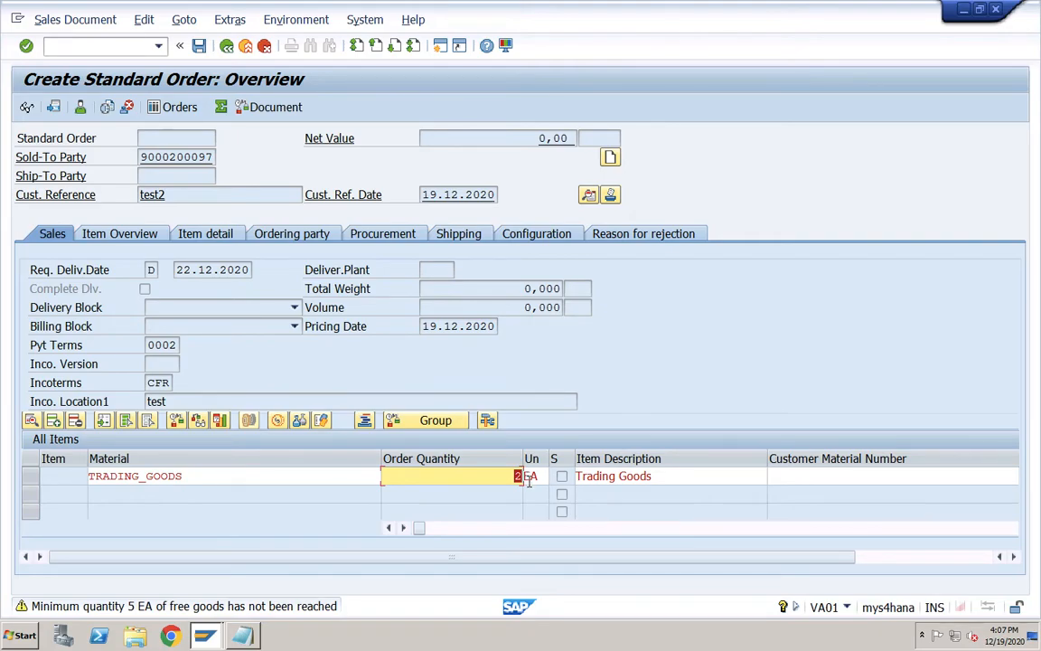
text(5)
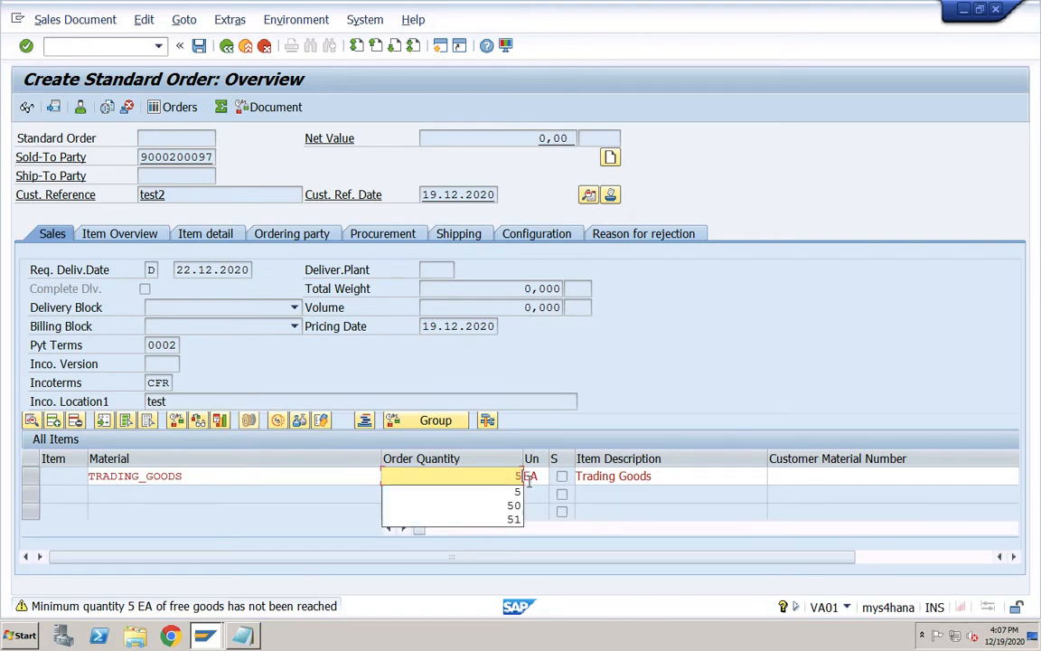
key(Return)
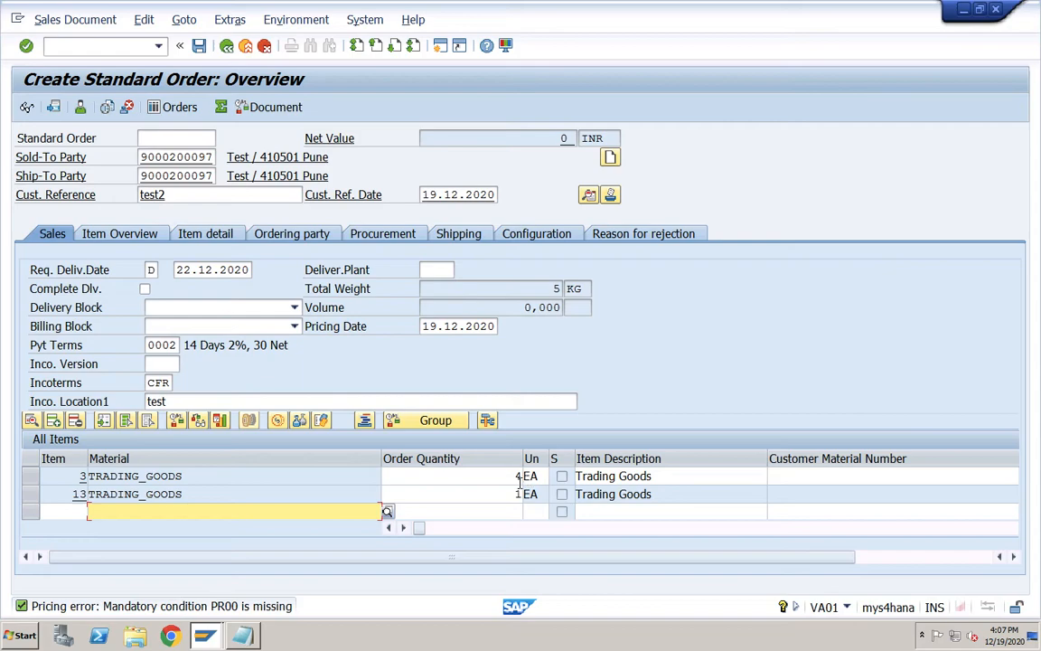
click(503, 478)
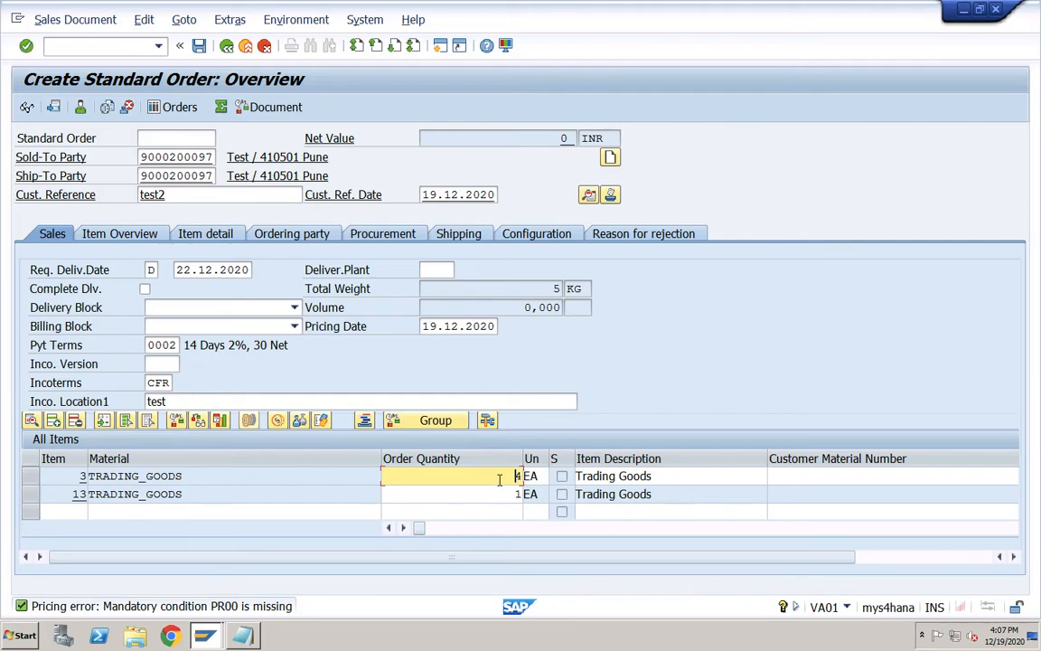
drag(516, 476, 527, 476)
click(515, 493)
click(517, 476)
click(514, 494)
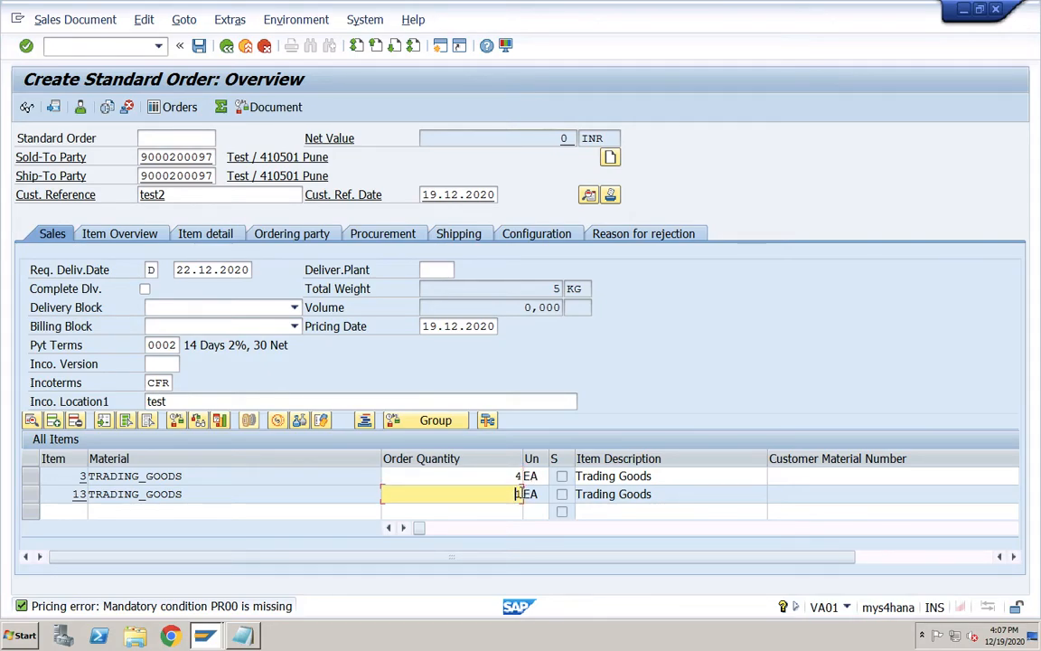
- Add condition type PR00 with an amount of 2000 to item 3's pricing conditions and review its pricing elements
double_click(479, 476)
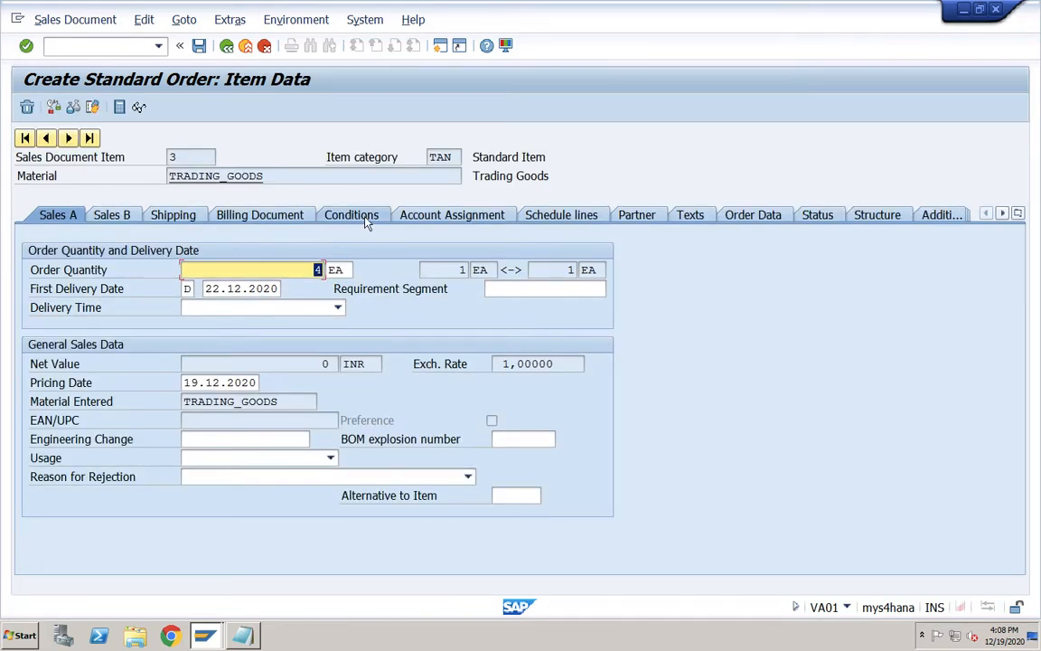
click(365, 219)
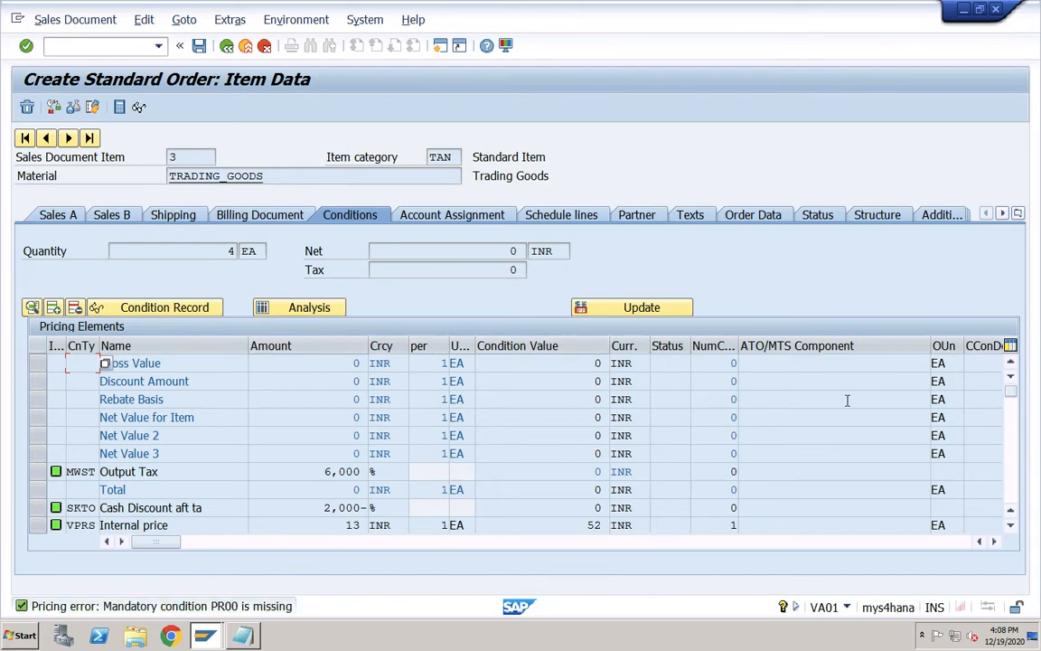
click(1011, 435)
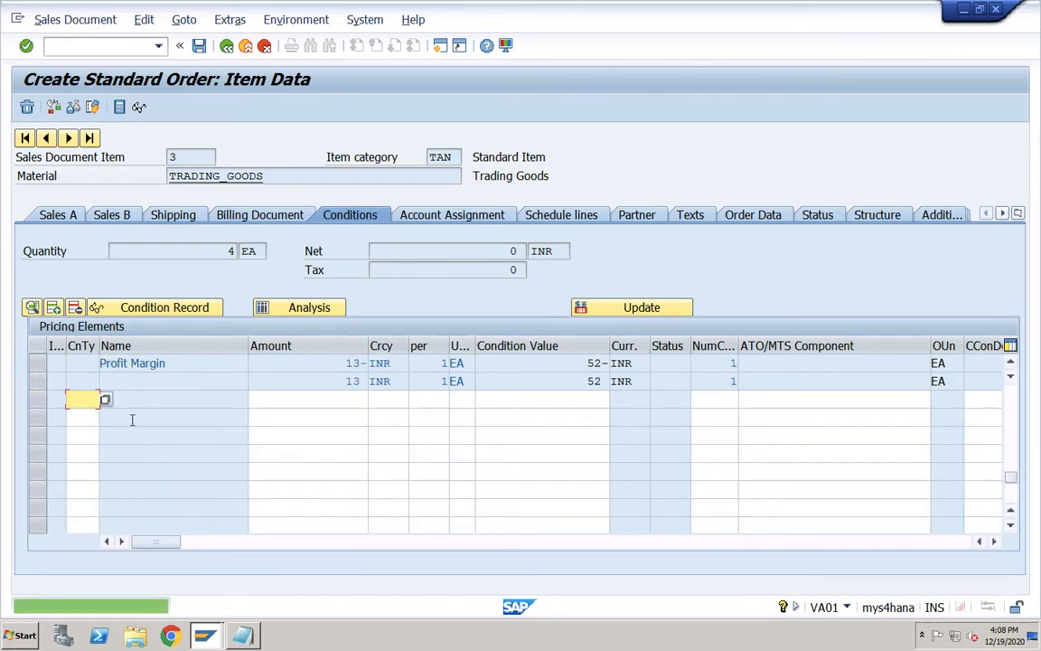
click(84, 399)
click(83, 415)
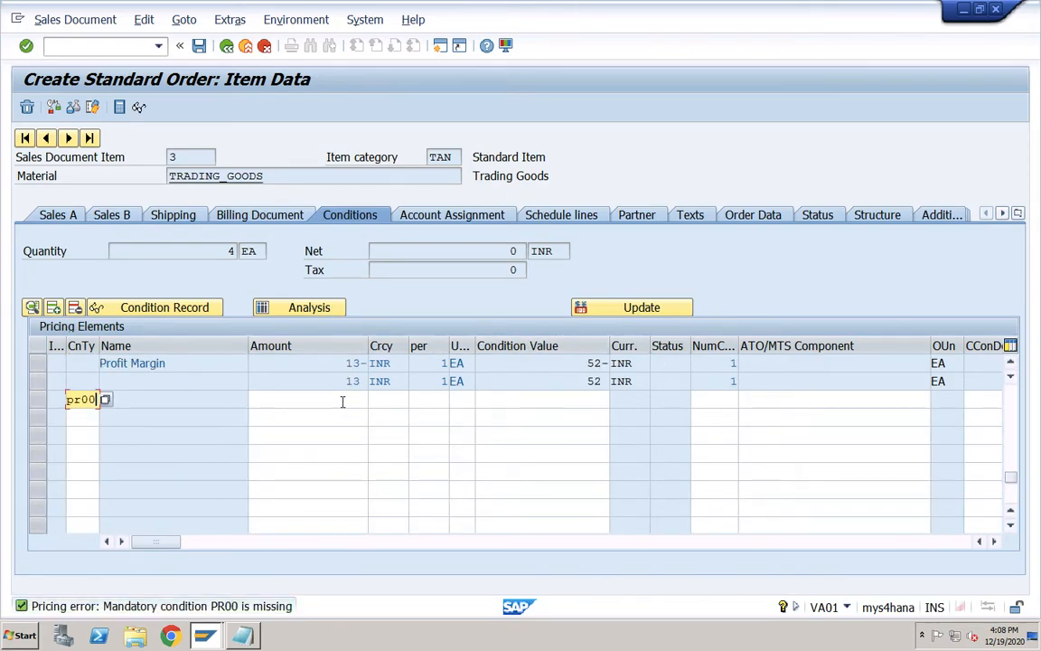
click(342, 401)
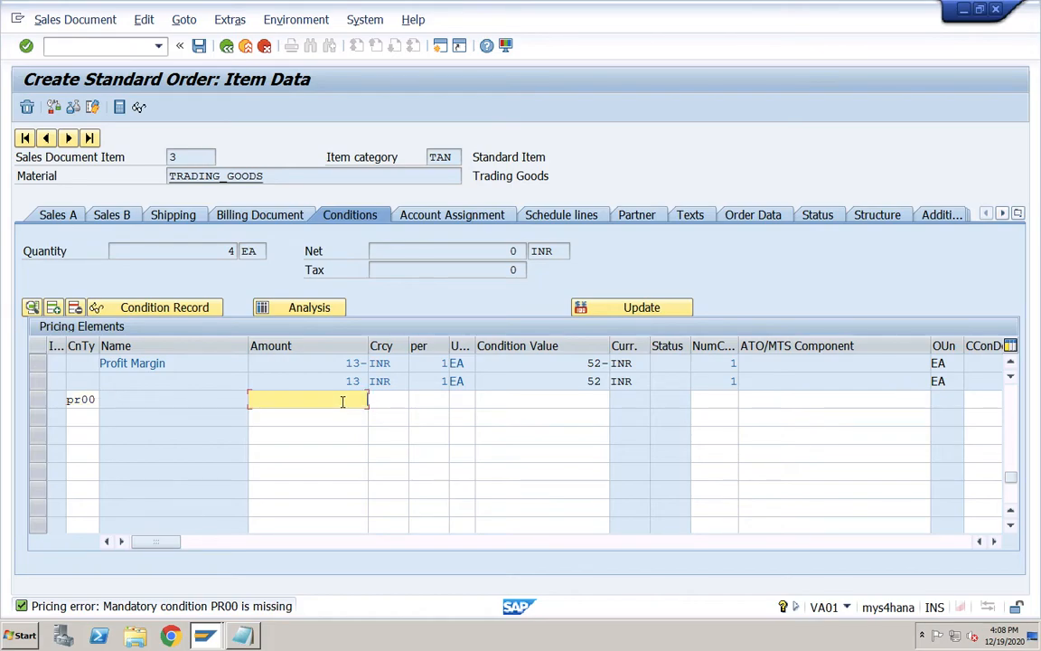
text(2000)
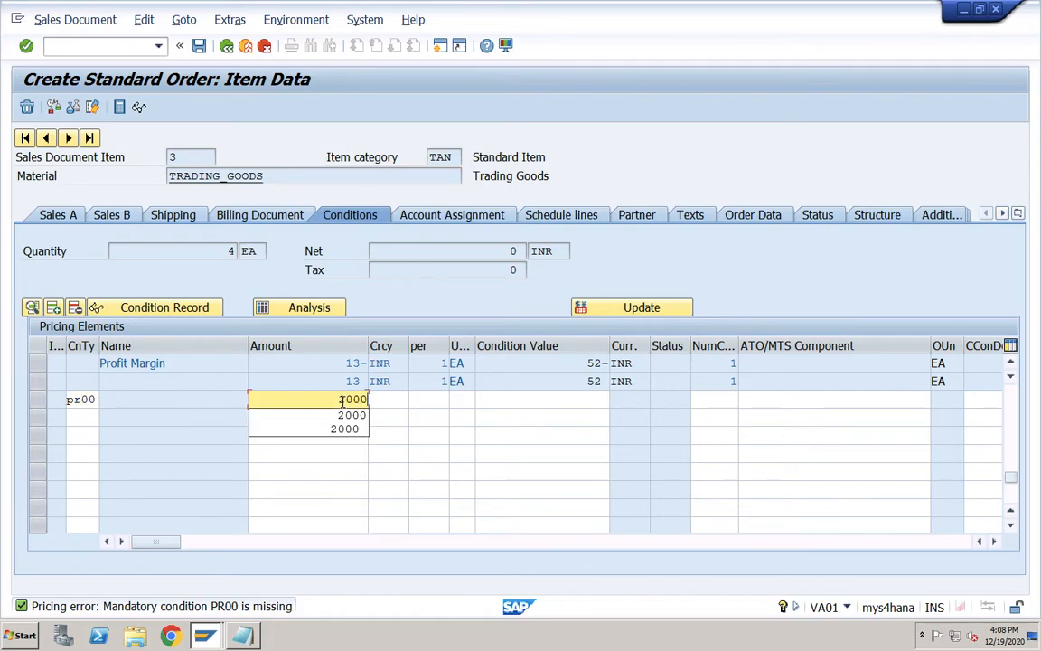
key(Return)
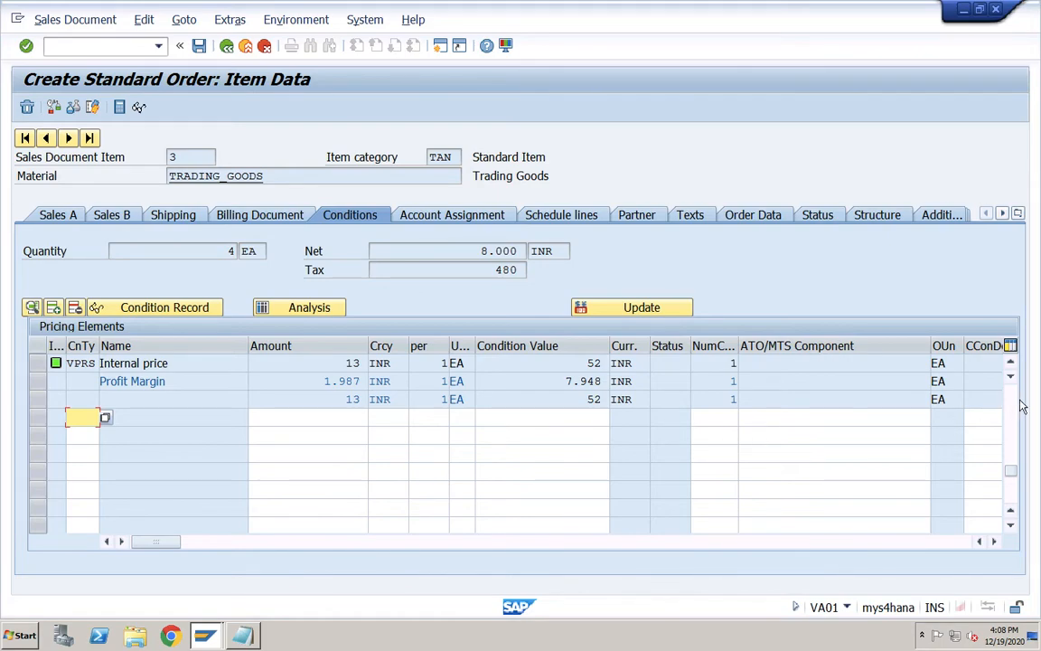
scroll(1020, 407, up, 5)
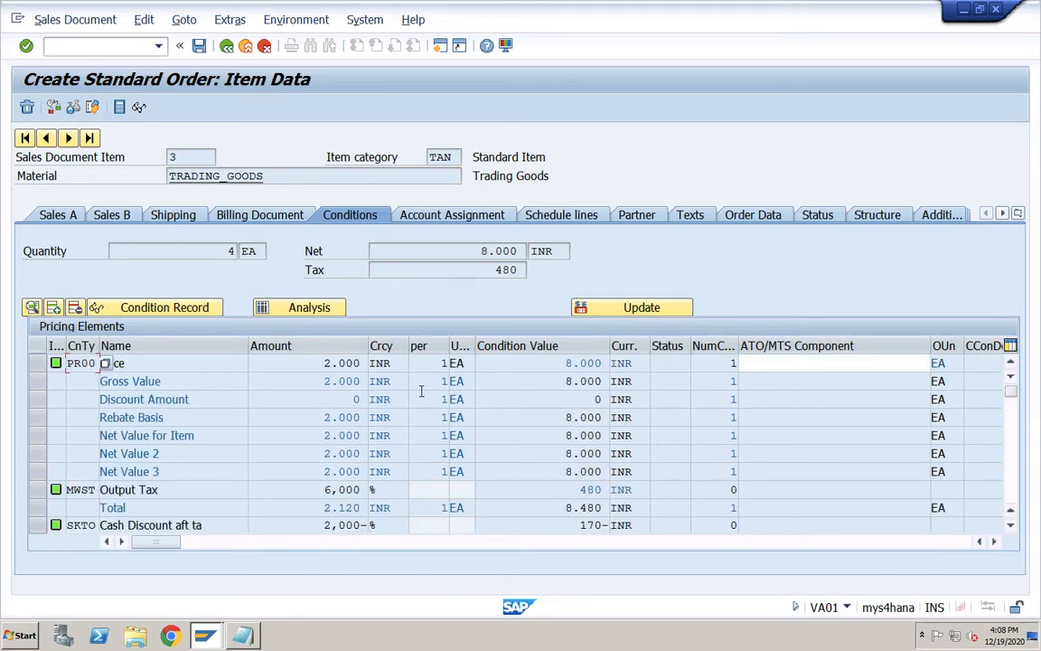
- Check the PR00 amount and condition value of item 3, and return to the order overview
drag(322, 362, 365, 363)
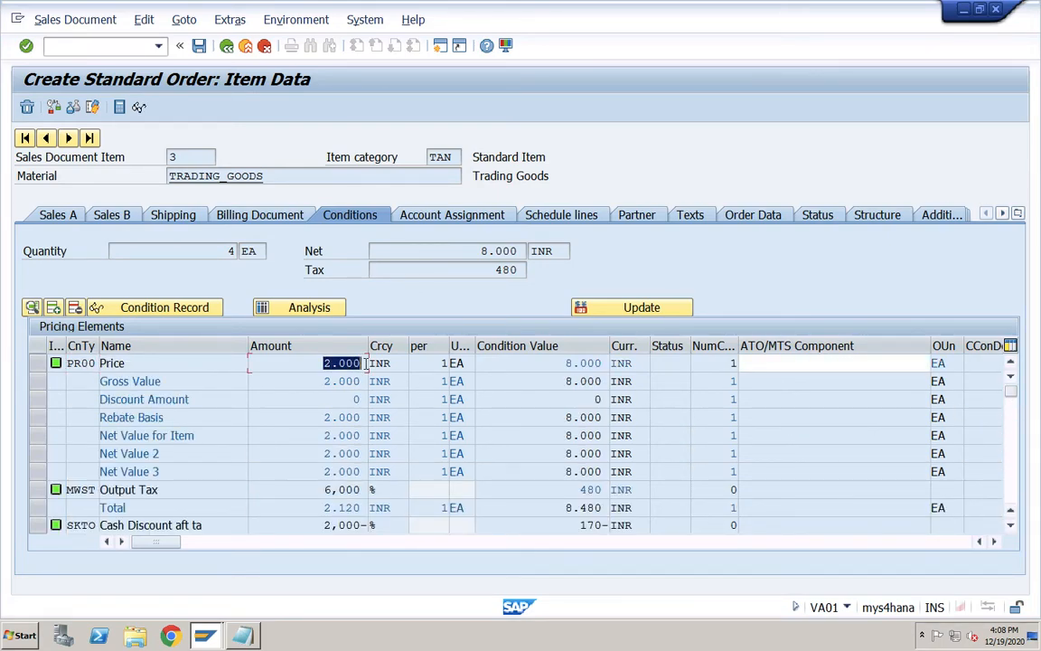
drag(564, 363, 612, 361)
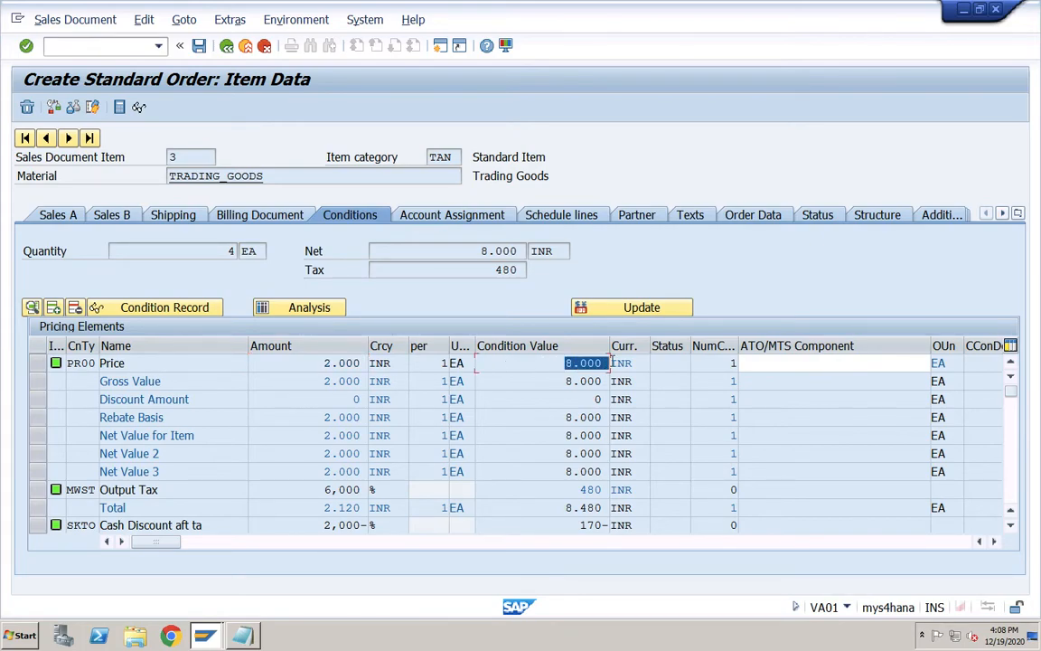
click(227, 45)
- Add condition type PR00 with an amount of 2000 to the pricing conditions of free-of-charge item 13
double_click(221, 494)
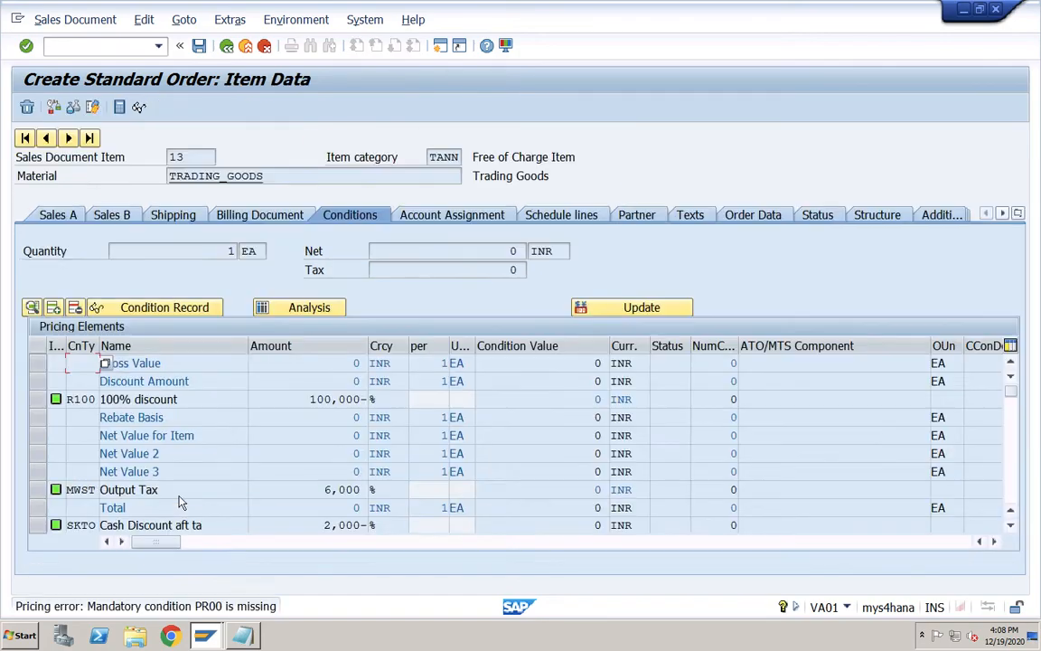
click(1007, 442)
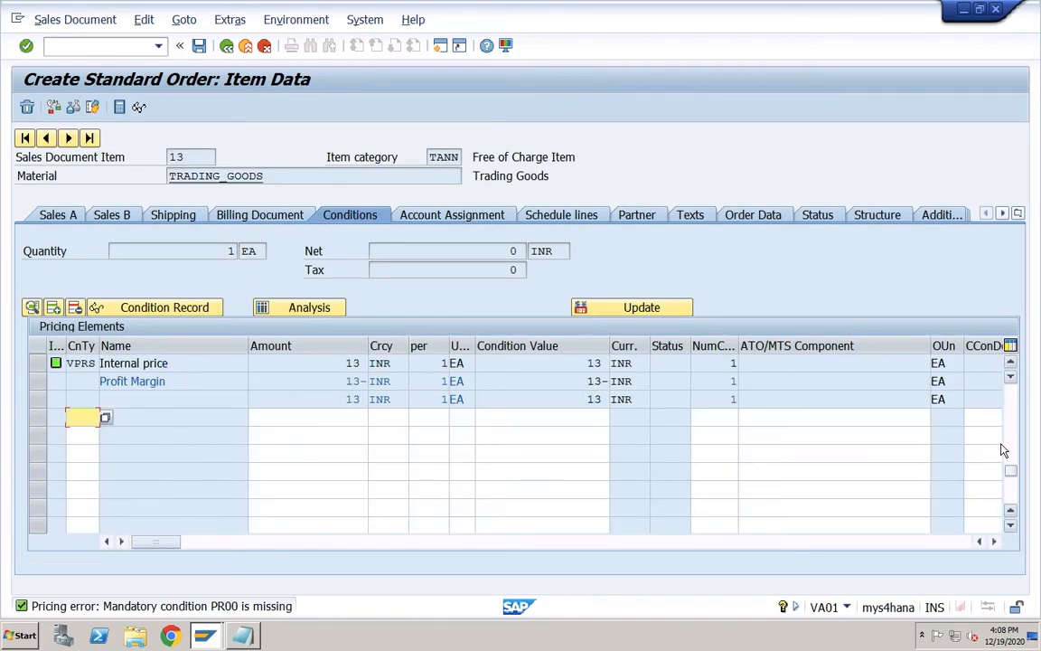
key(space)
click(94, 434)
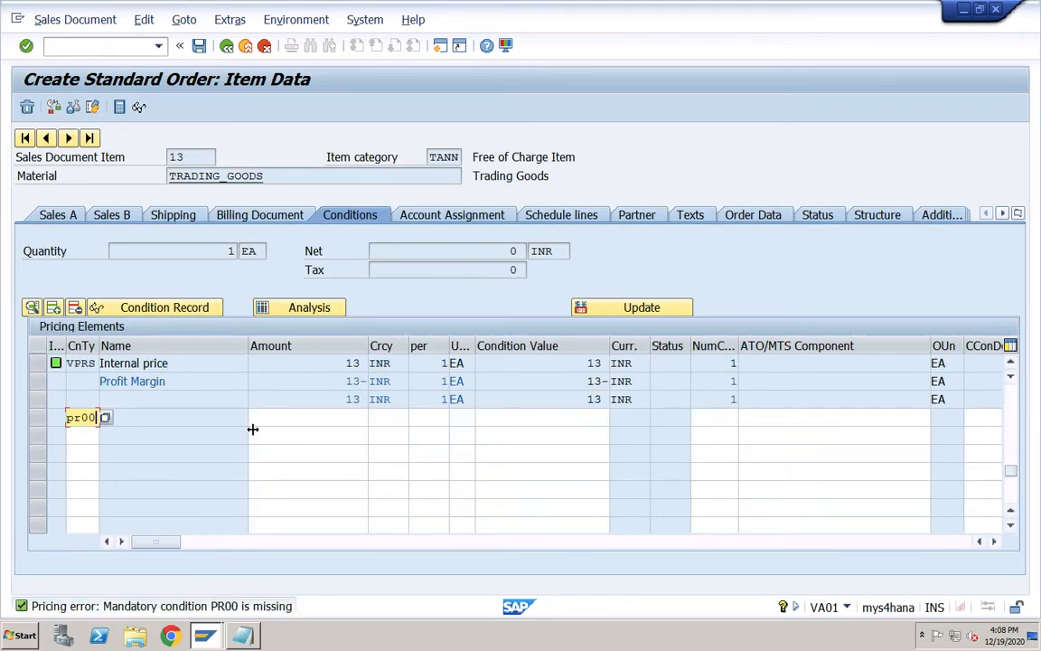
click(291, 417)
text(2,00)
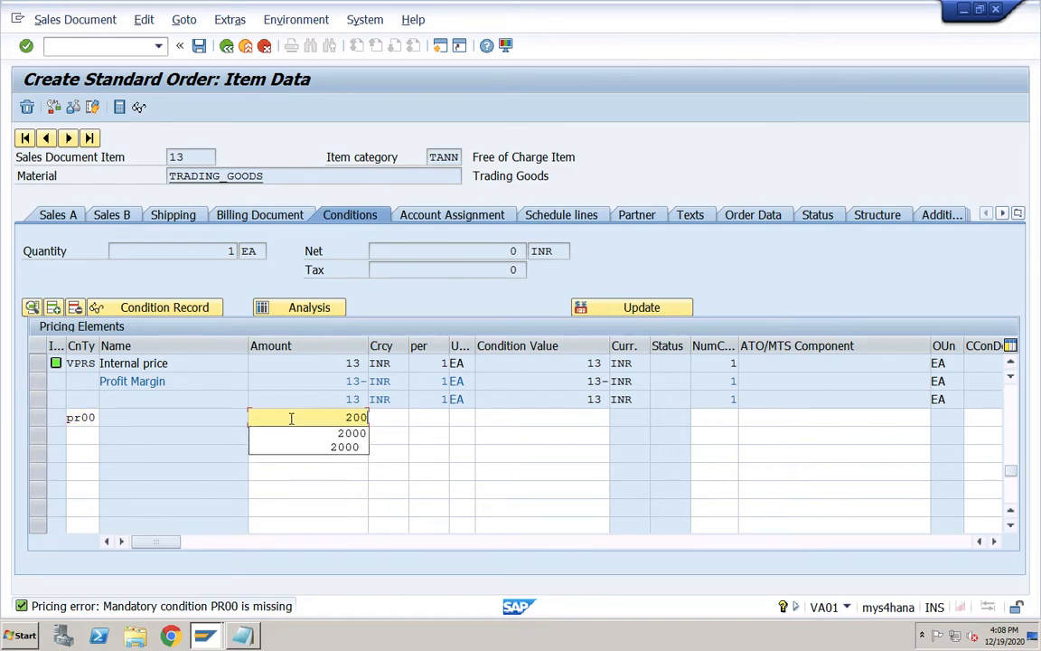
text(0)
key(Return)
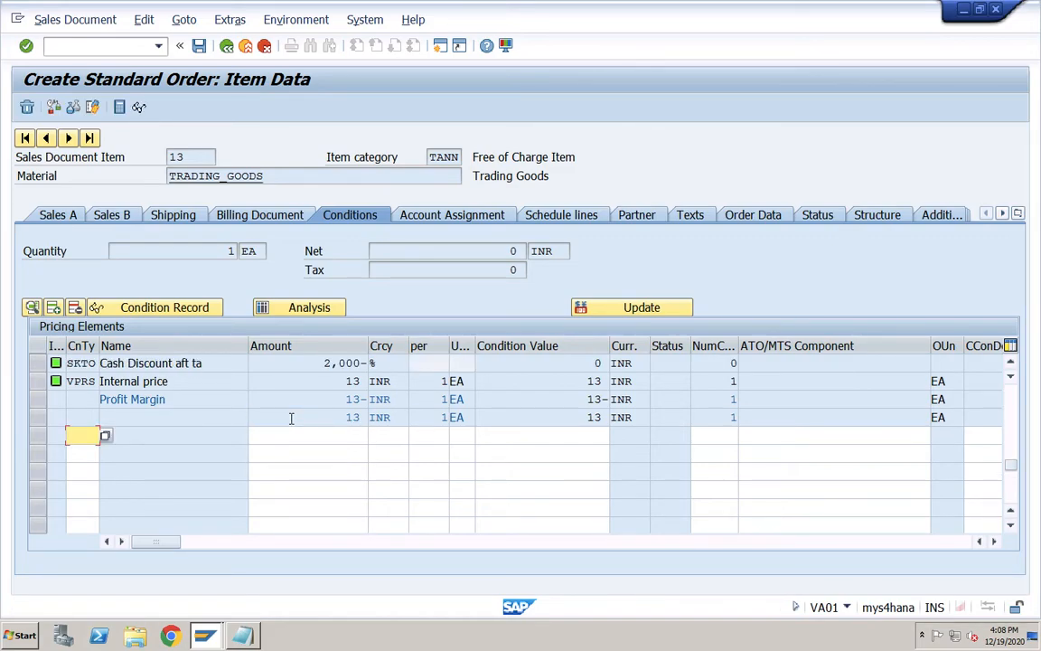
- Review item 13's R100 discount percentage, its condition value and the item's net value
click(1010, 414)
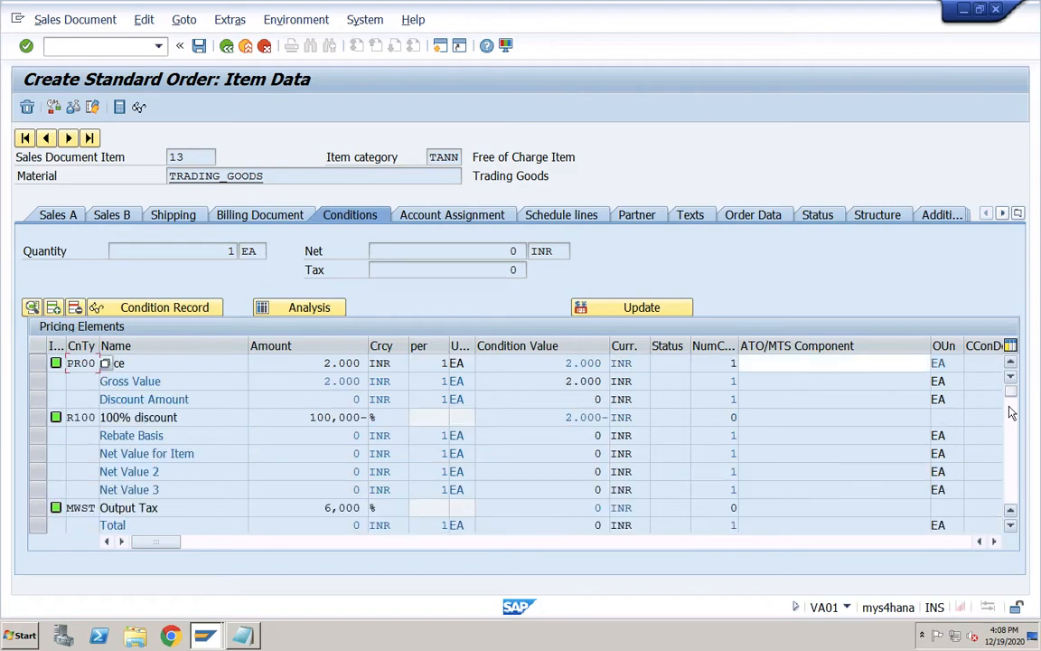
click(79, 417)
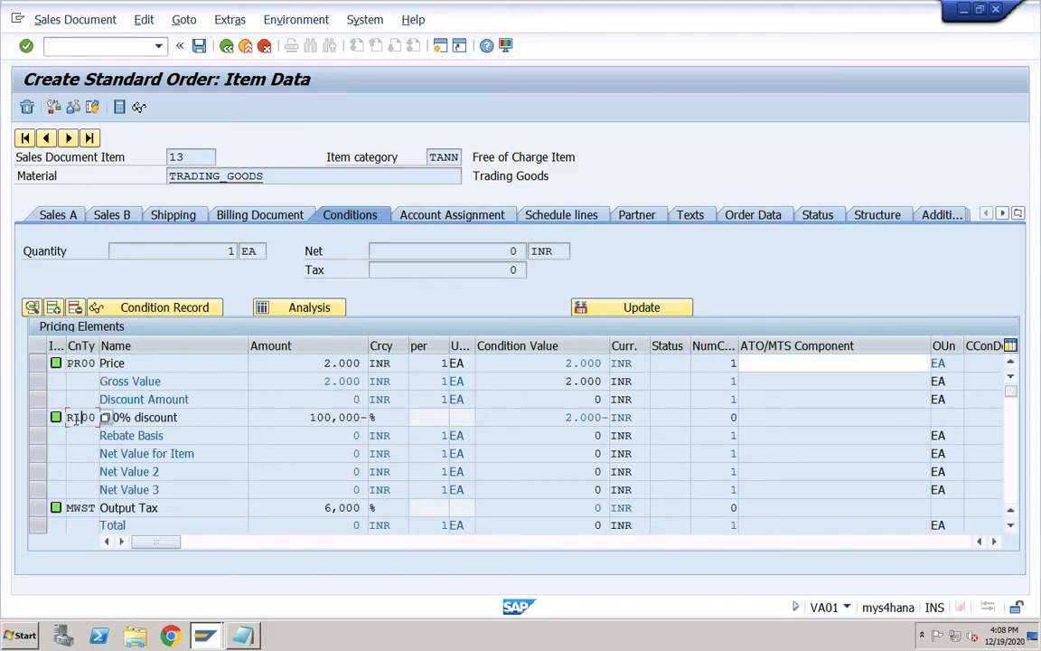
drag(67, 417, 96, 417)
drag(309, 416, 337, 416)
double_click(371, 416)
click(543, 421)
double_click(508, 252)
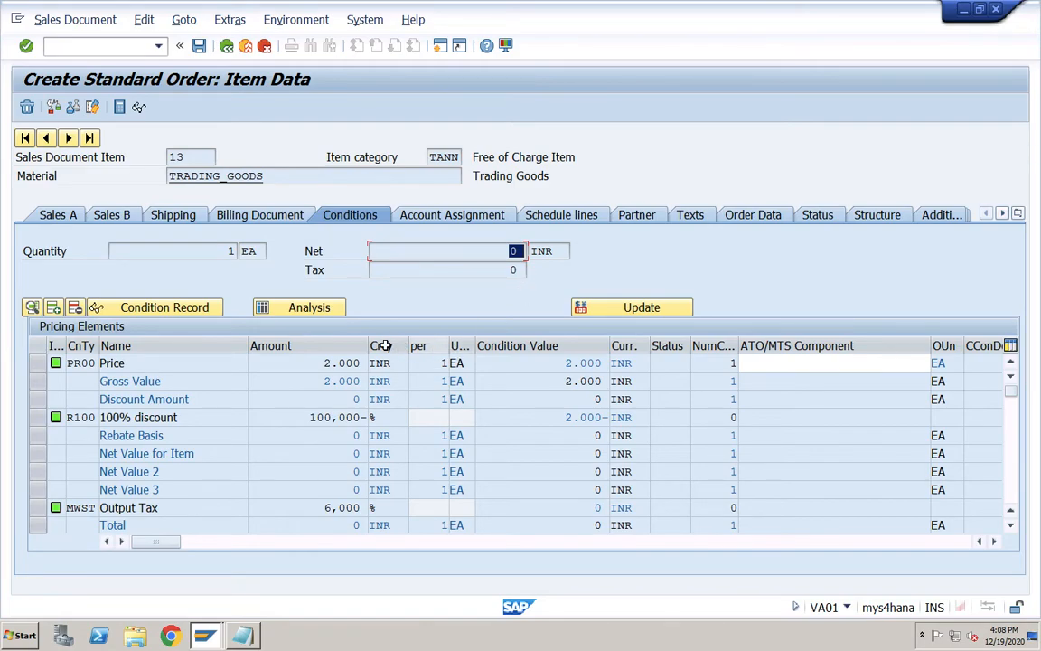
- Save the standard order and open it in display mode to check the quantities of both TRADING_GOODS items
click(227, 47)
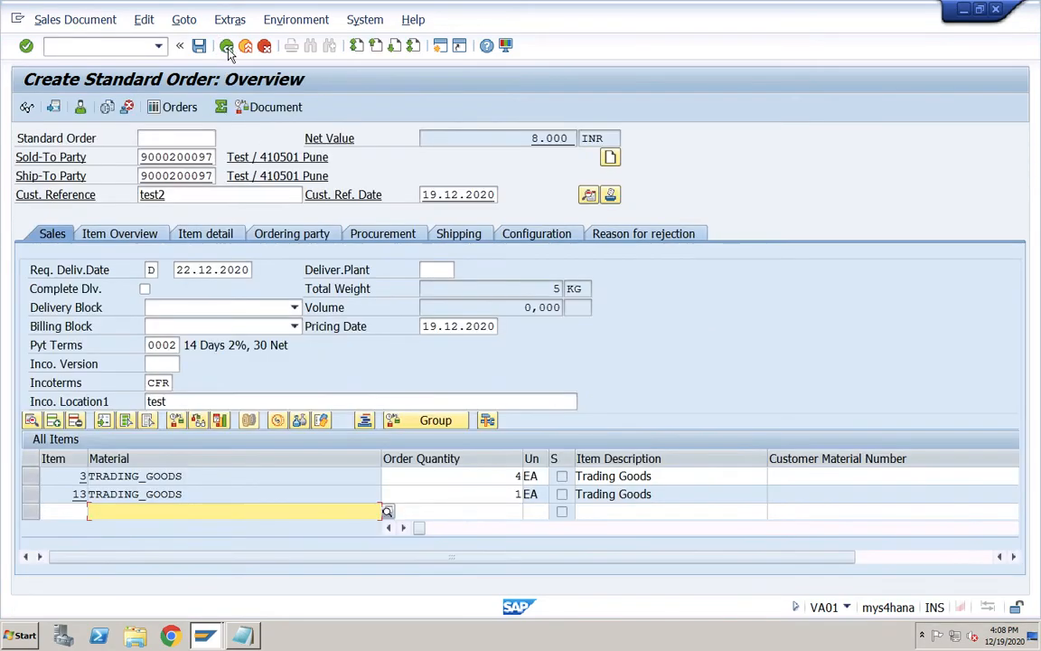
click(199, 46)
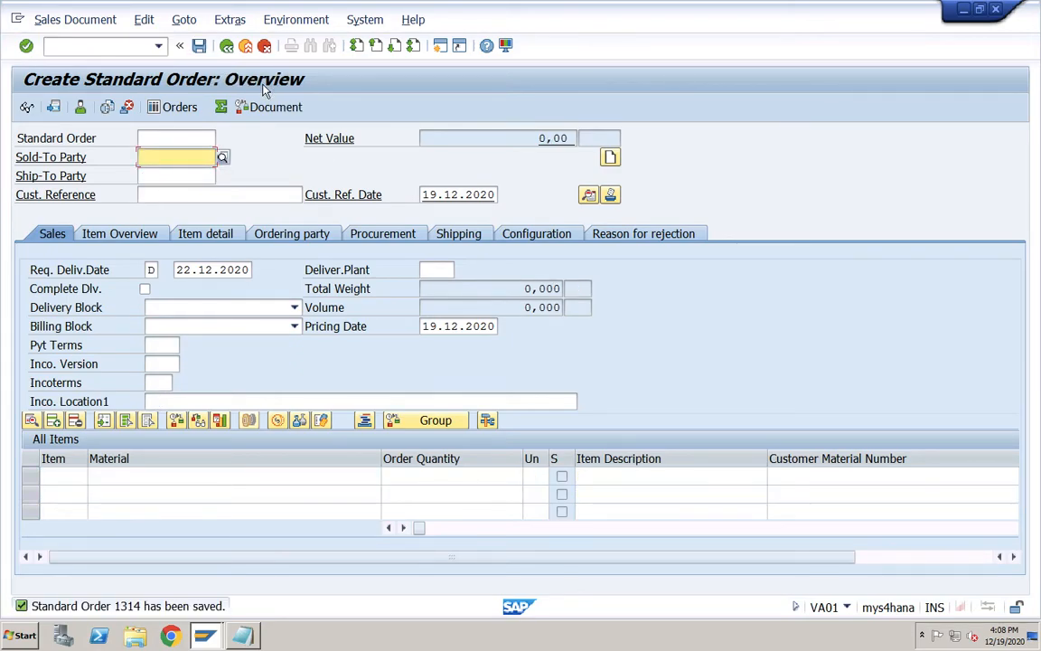
click(89, 20)
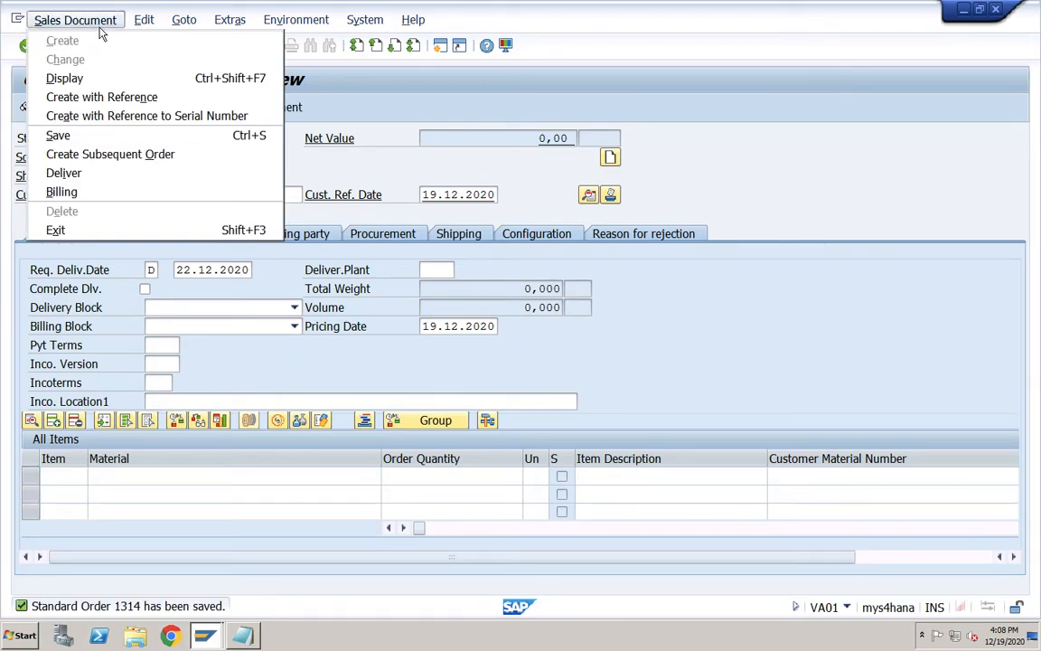
click(64, 79)
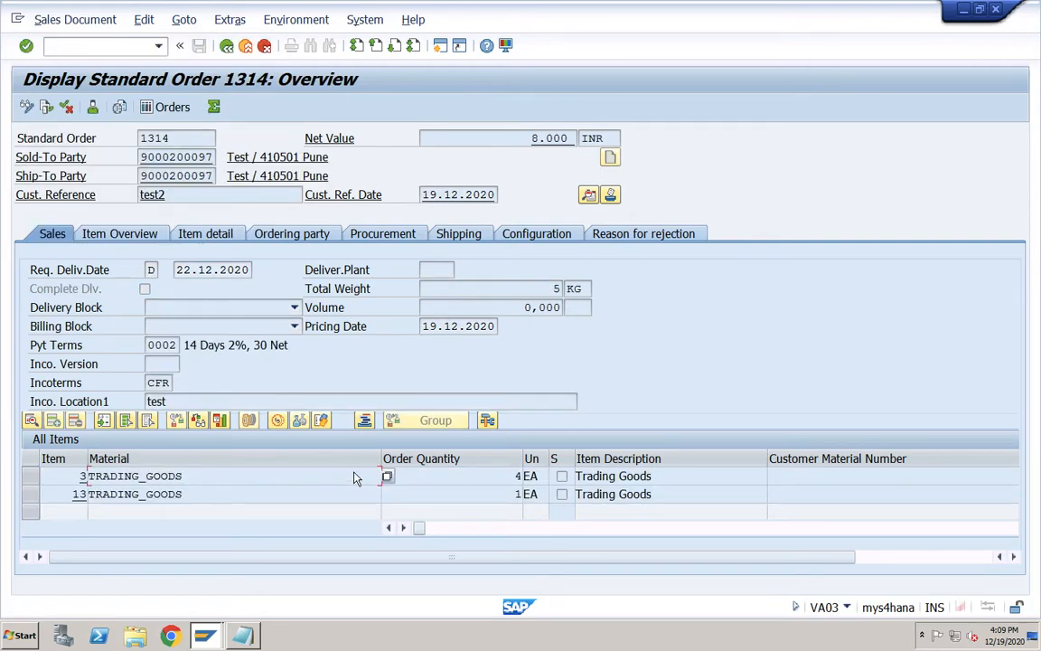
click(498, 482)
click(499, 494)
- Open a new SAP session and locate the Free Goods transactions under Logistics, Sales and Distribution, Master Data, Conditions
click(207, 635)
click(441, 48)
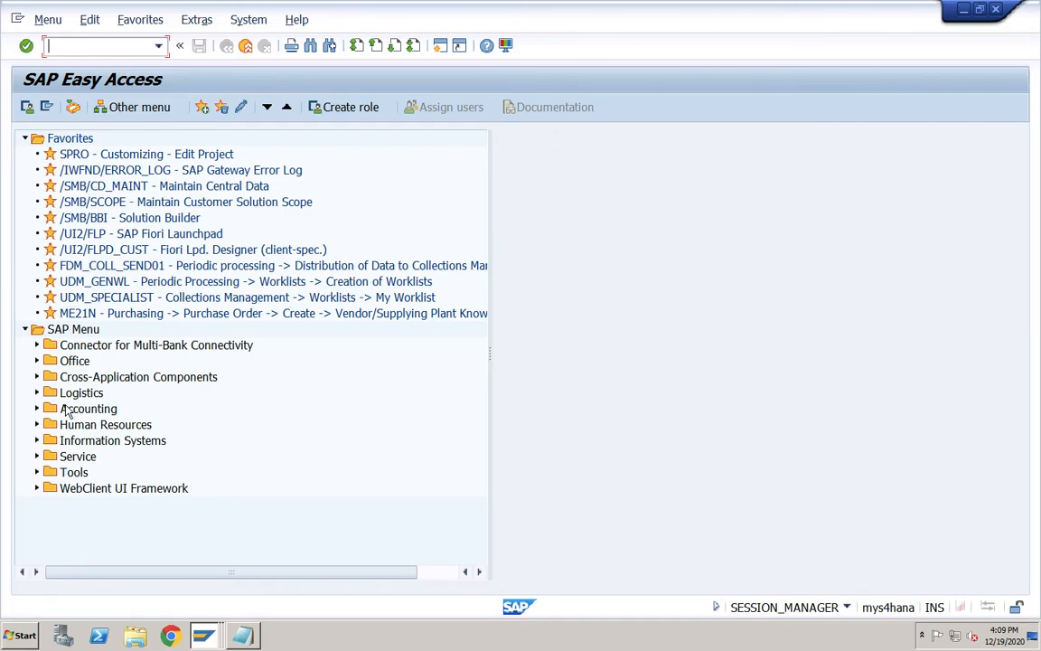
click(36, 394)
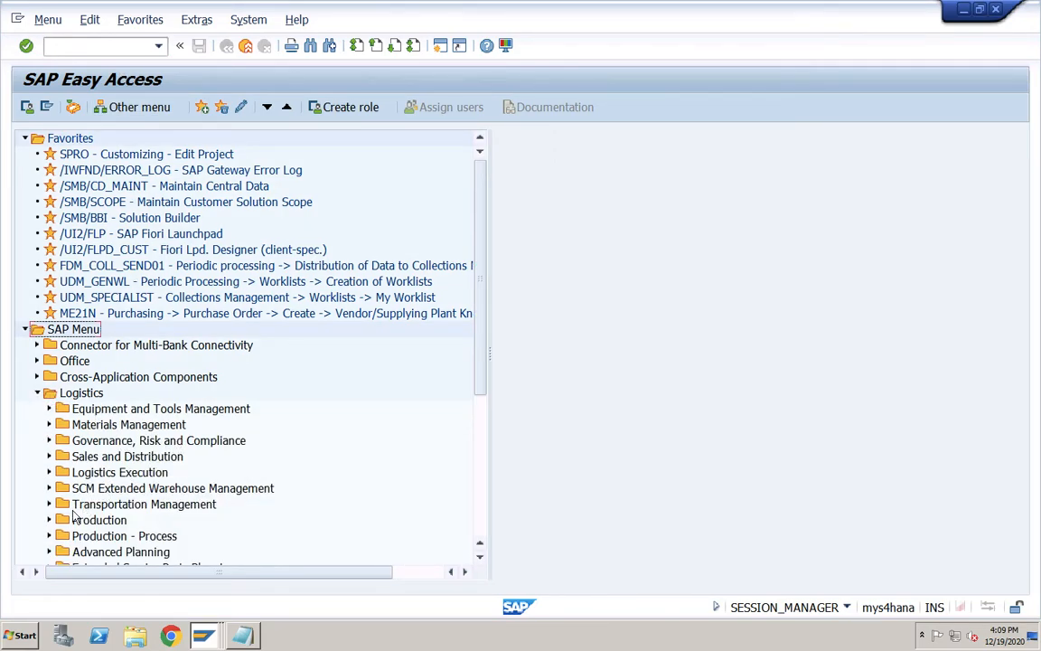
click(50, 457)
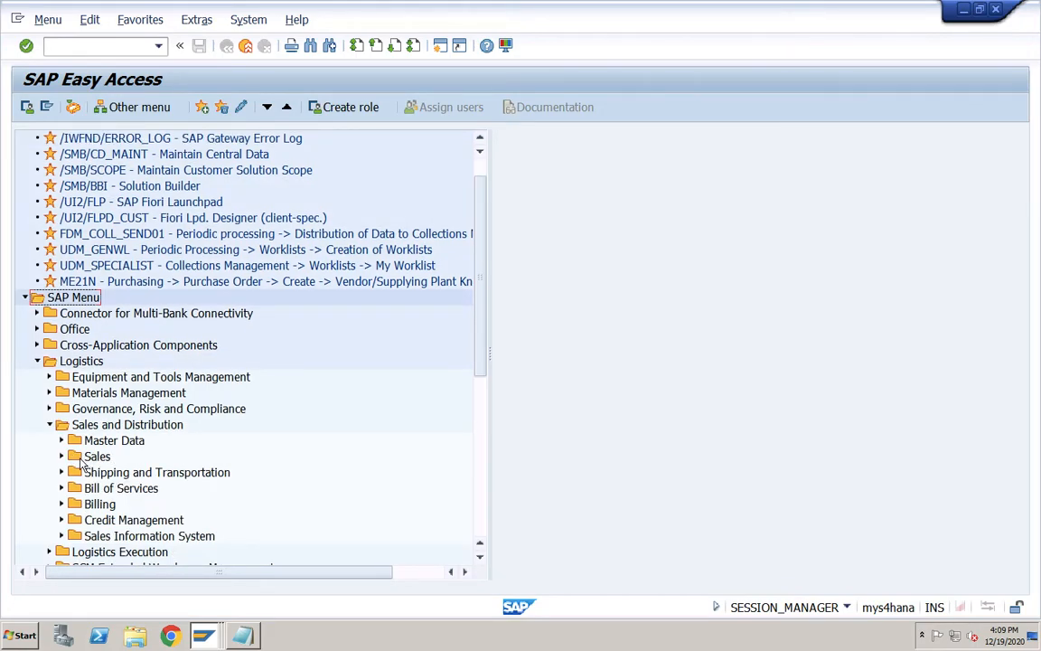
click(60, 441)
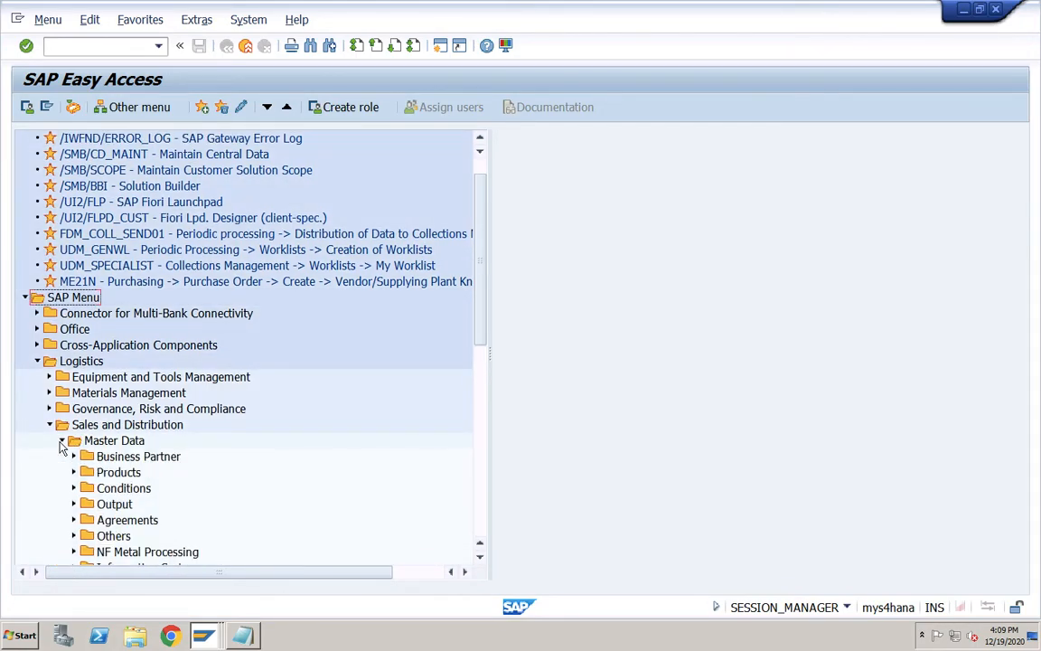
click(74, 488)
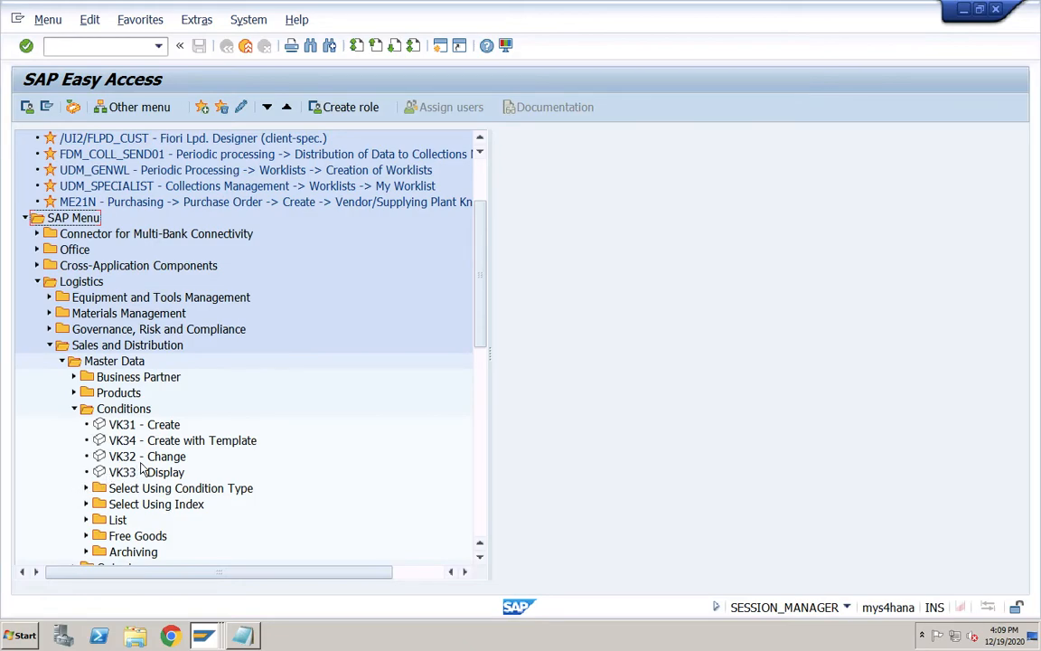
click(75, 411)
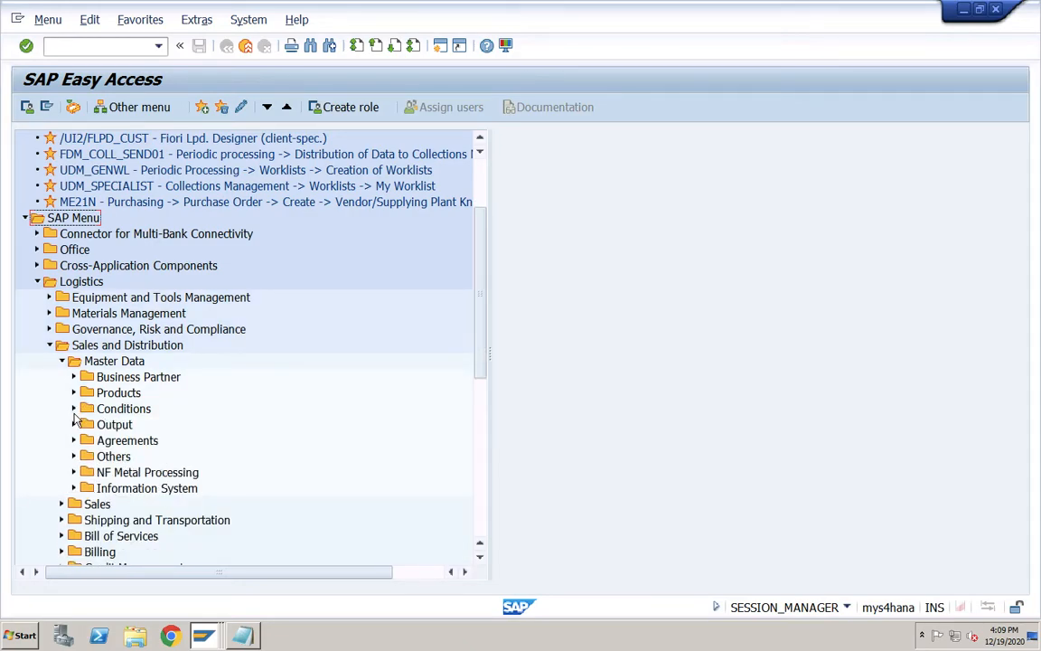
click(74, 409)
click(86, 534)
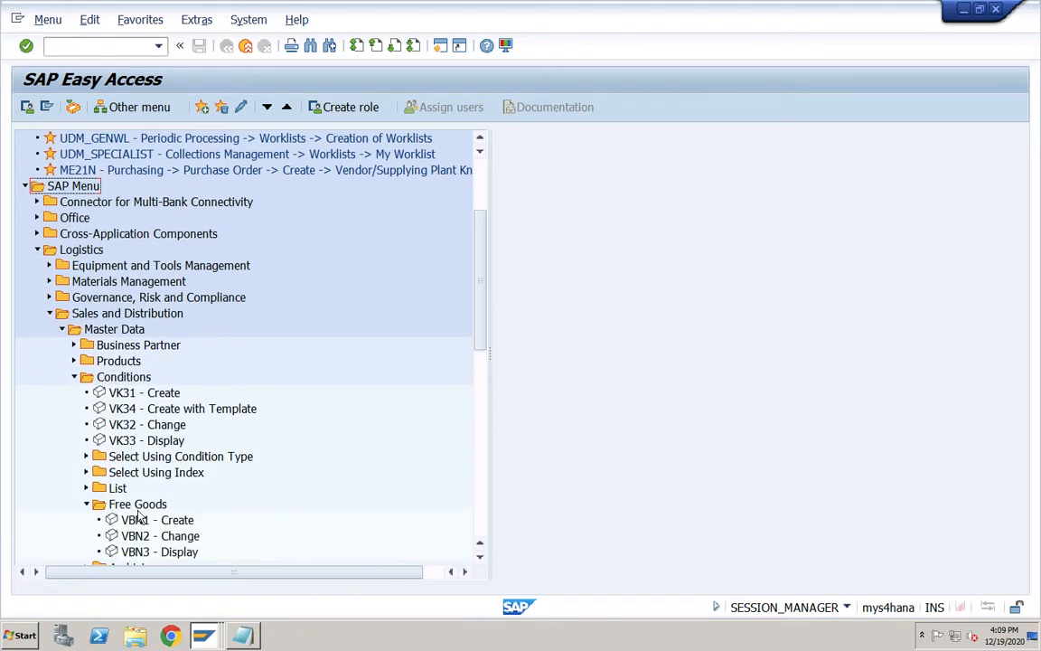
- Open the NA00 free goods record for RECH, distribution channel 02 and material TRADING_GOODS in change mode with VBN2
click(168, 538)
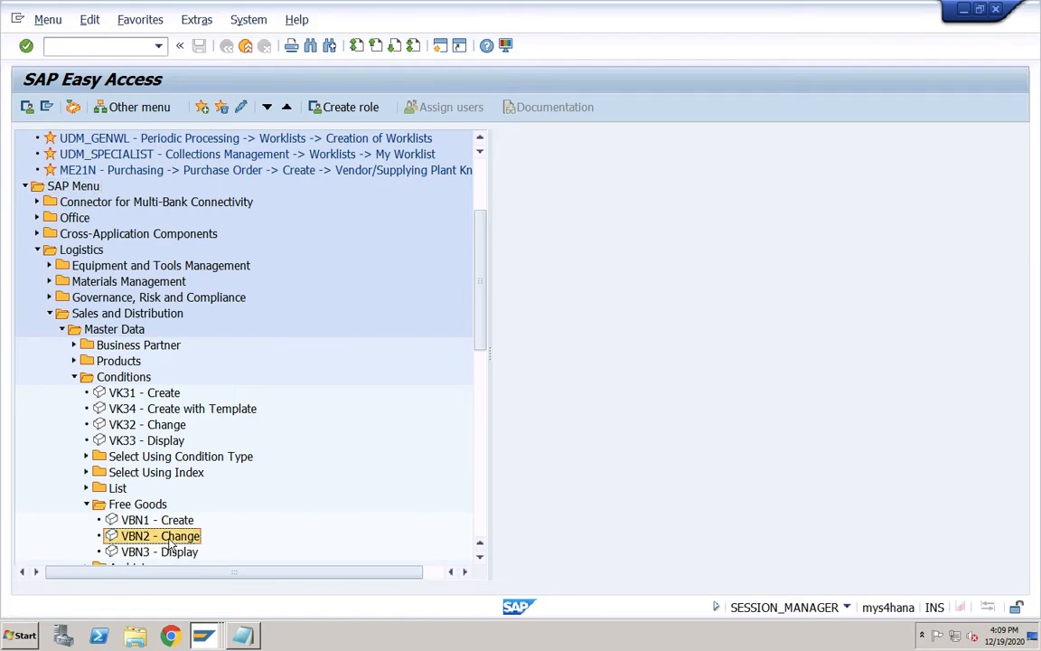
double_click(168, 537)
key(Return)
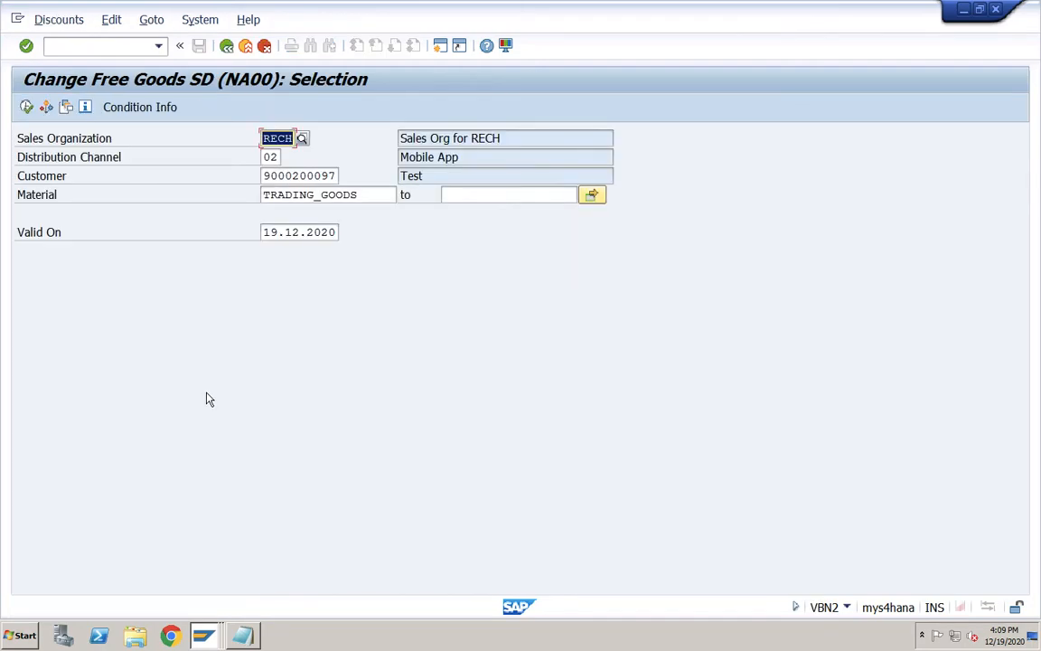
key(F8)
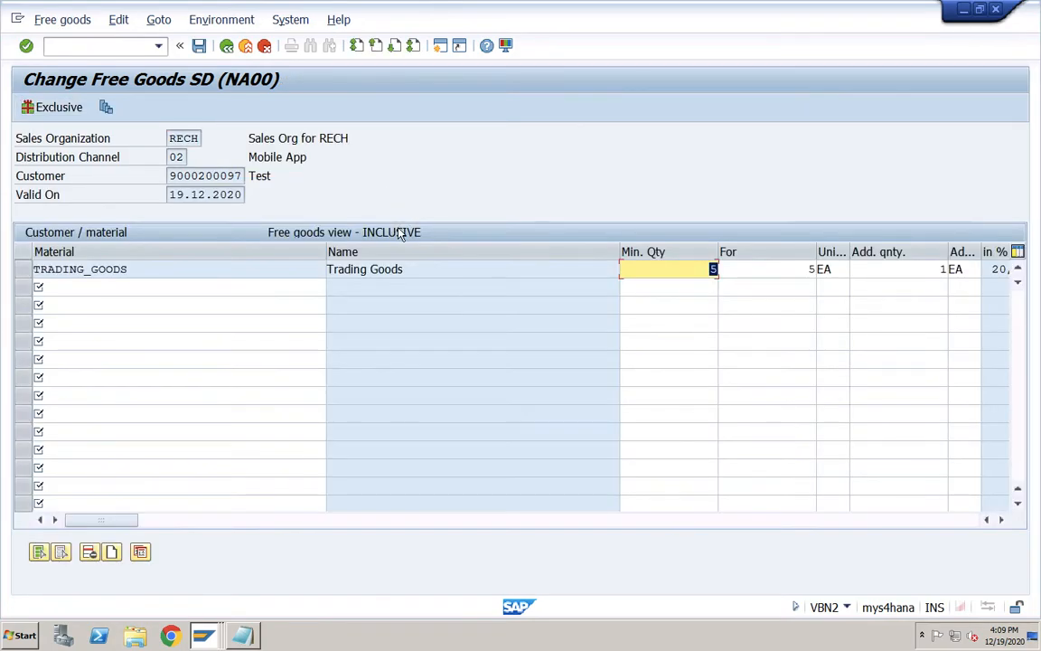
- Examine the free goods delivery control options available for the TRADING_GOODS record, and close the list without choosing one
click(1001, 520)
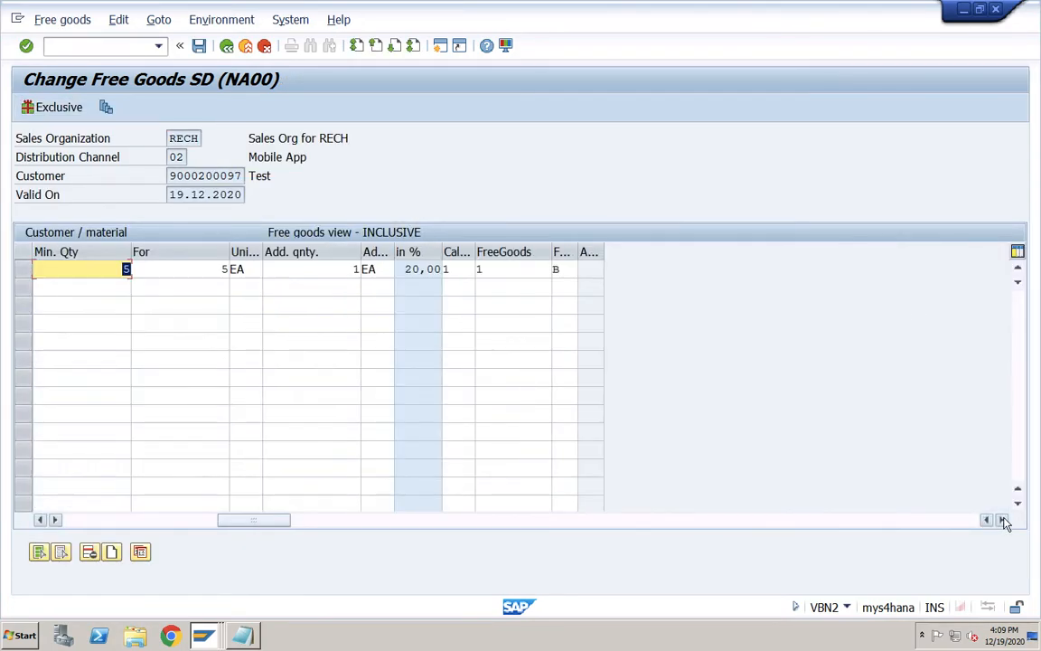
click(564, 270)
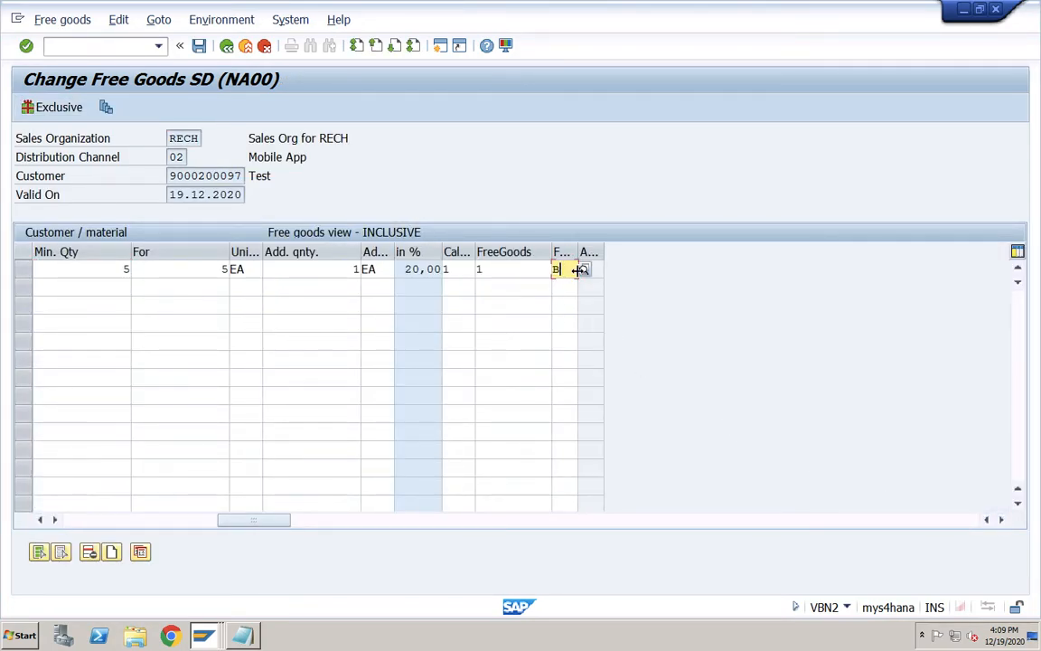
click(582, 270)
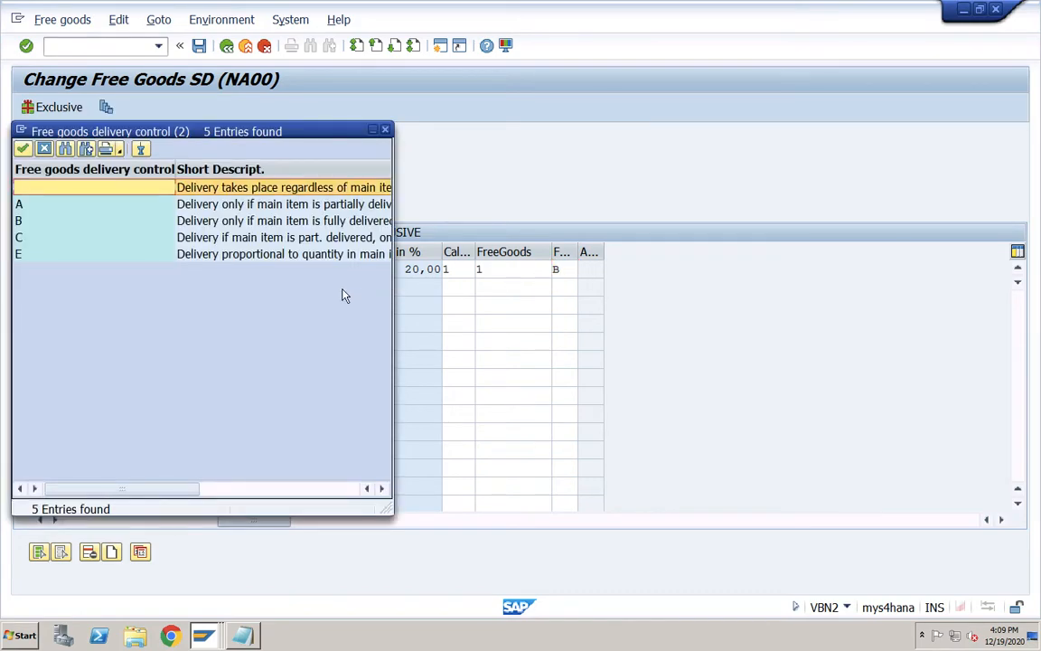
drag(388, 510, 652, 535)
click(356, 205)
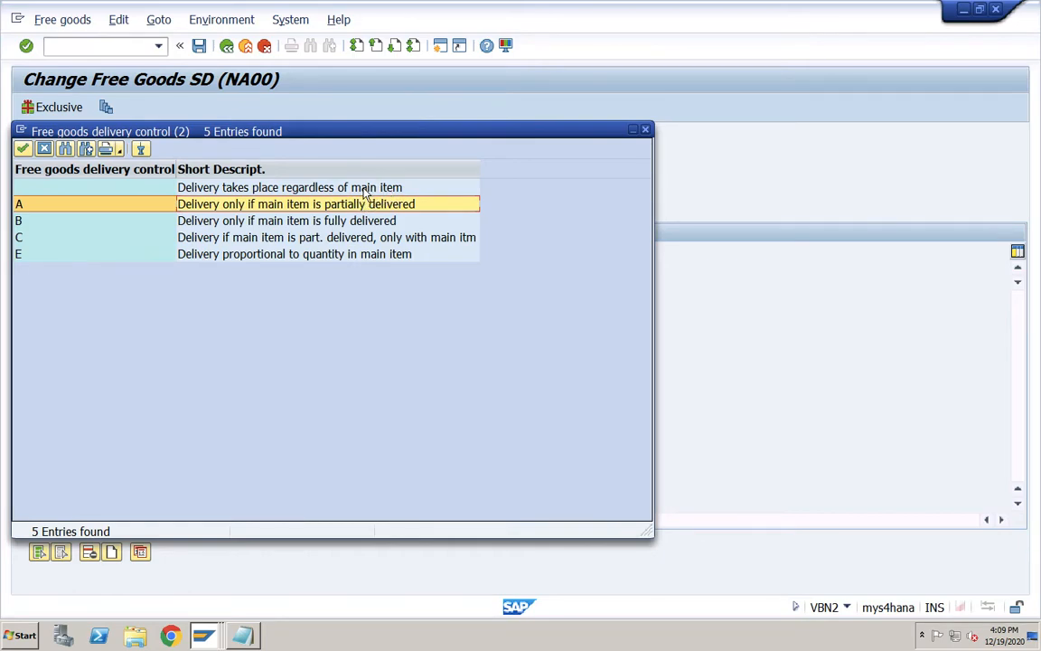
click(262, 188)
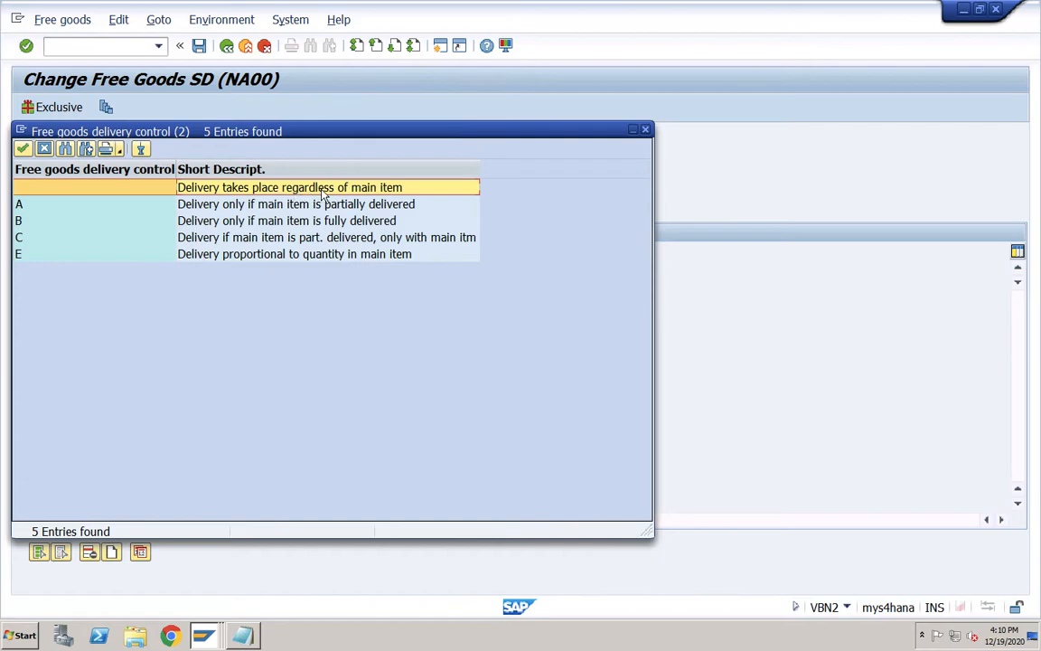
click(391, 205)
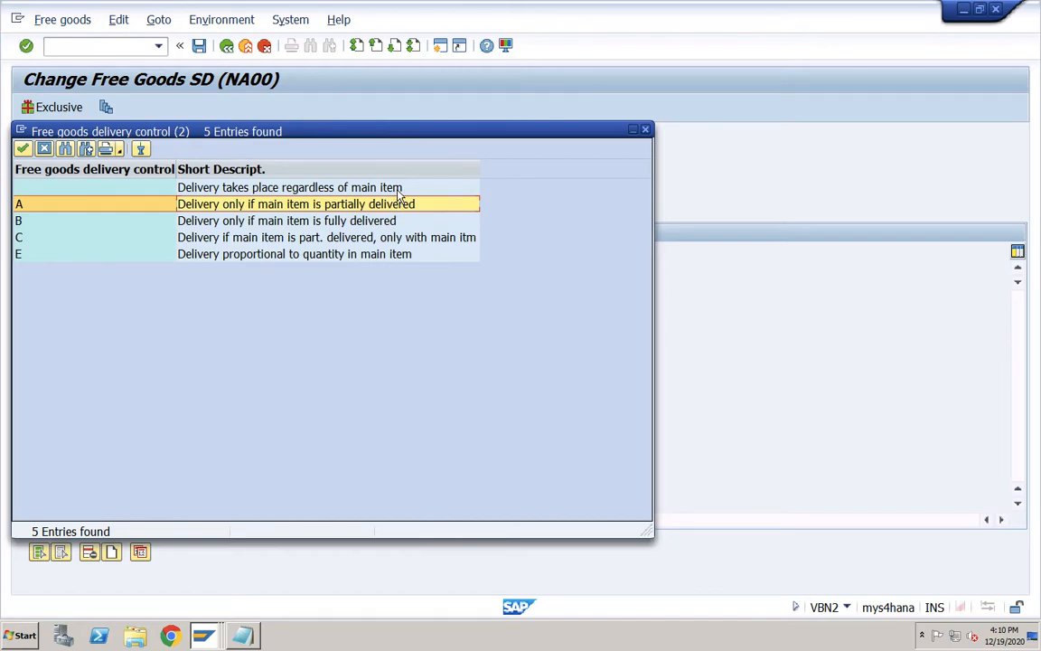
click(398, 191)
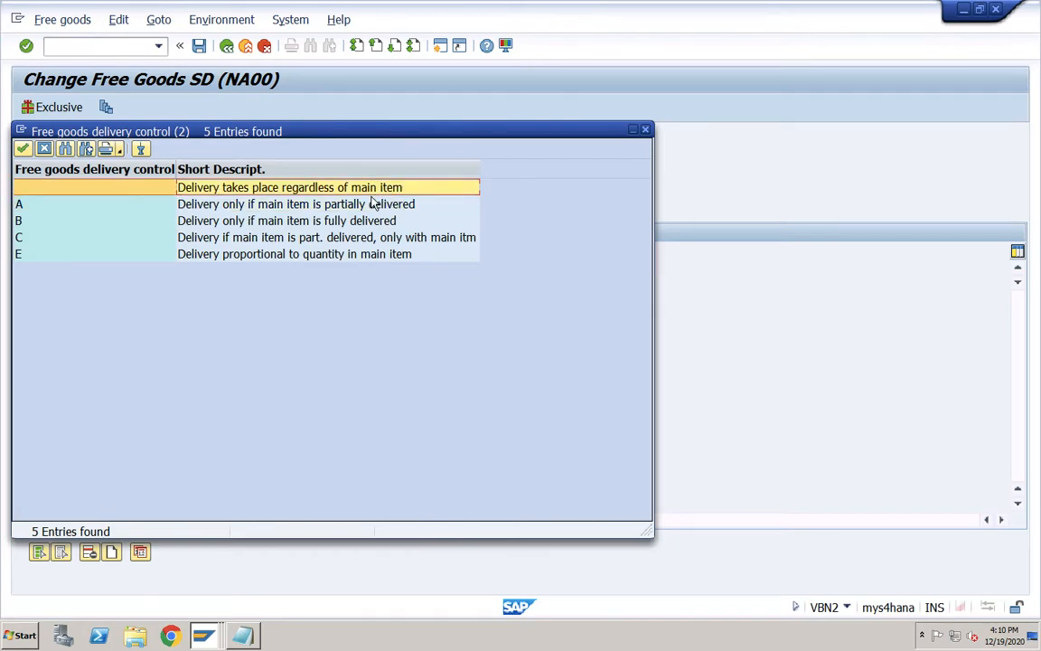
click(359, 225)
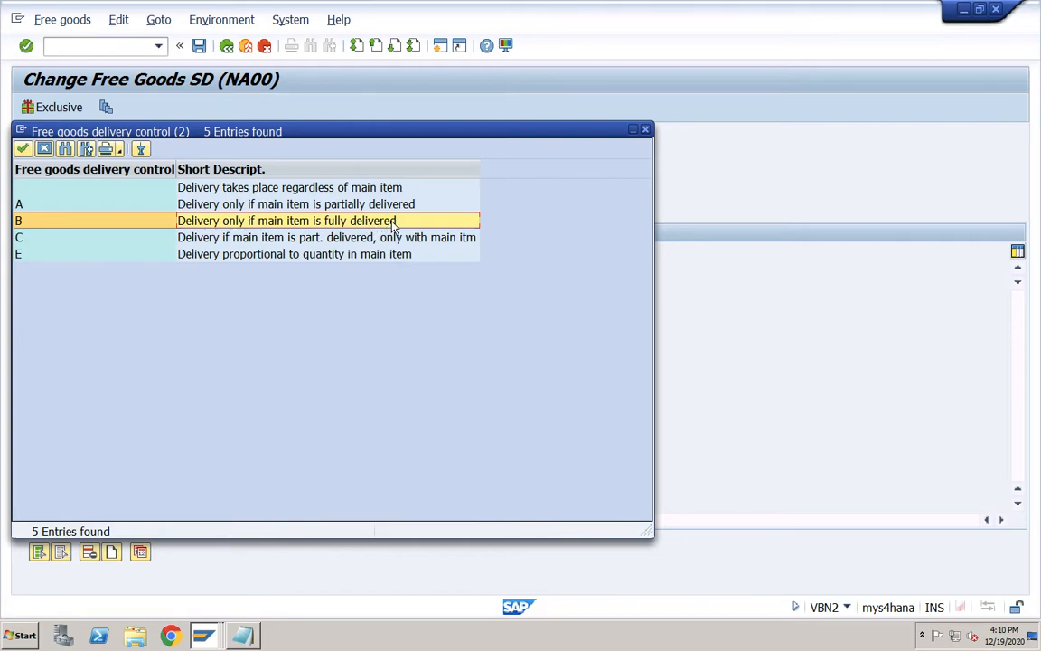
click(645, 129)
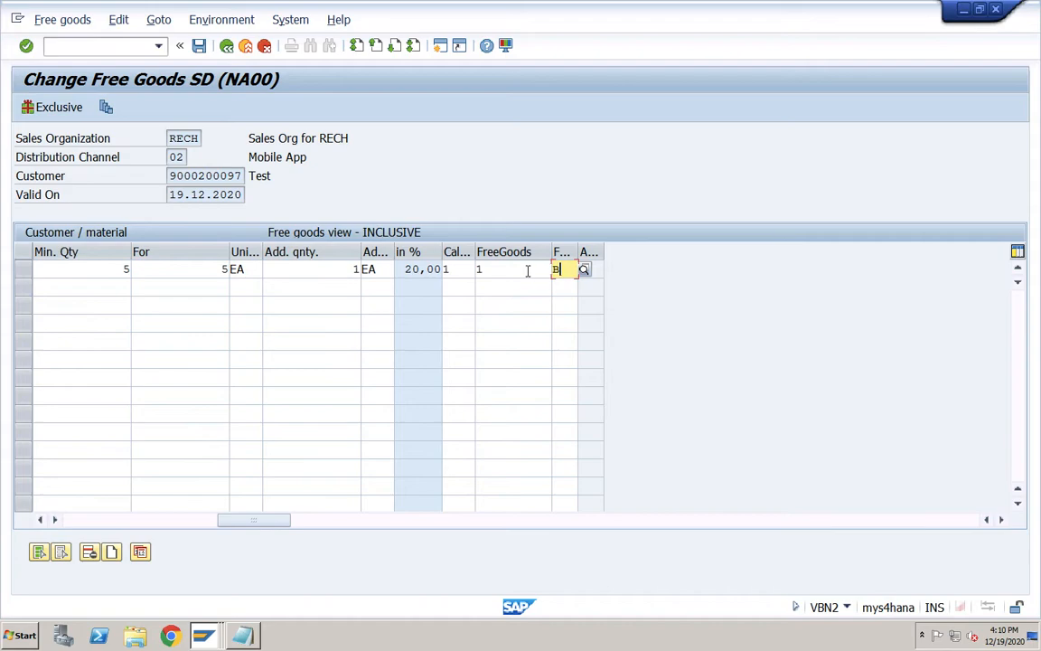
- Inspect the calculation rule, free goods category and delivery control fields of the TRADING_GOODS record
click(480, 269)
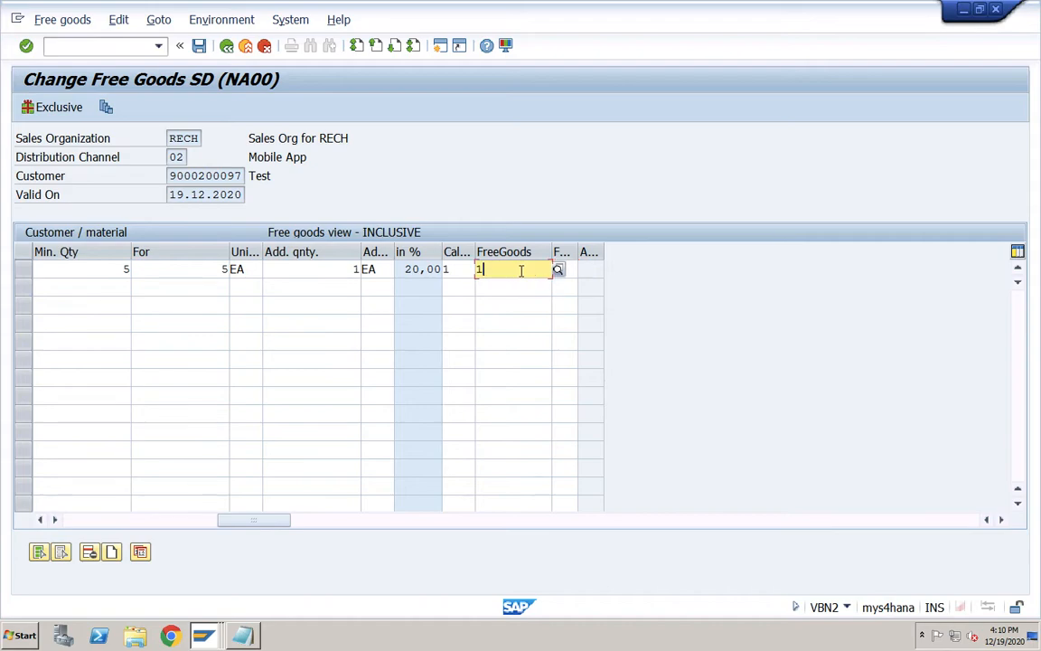
click(461, 269)
click(509, 269)
click(571, 270)
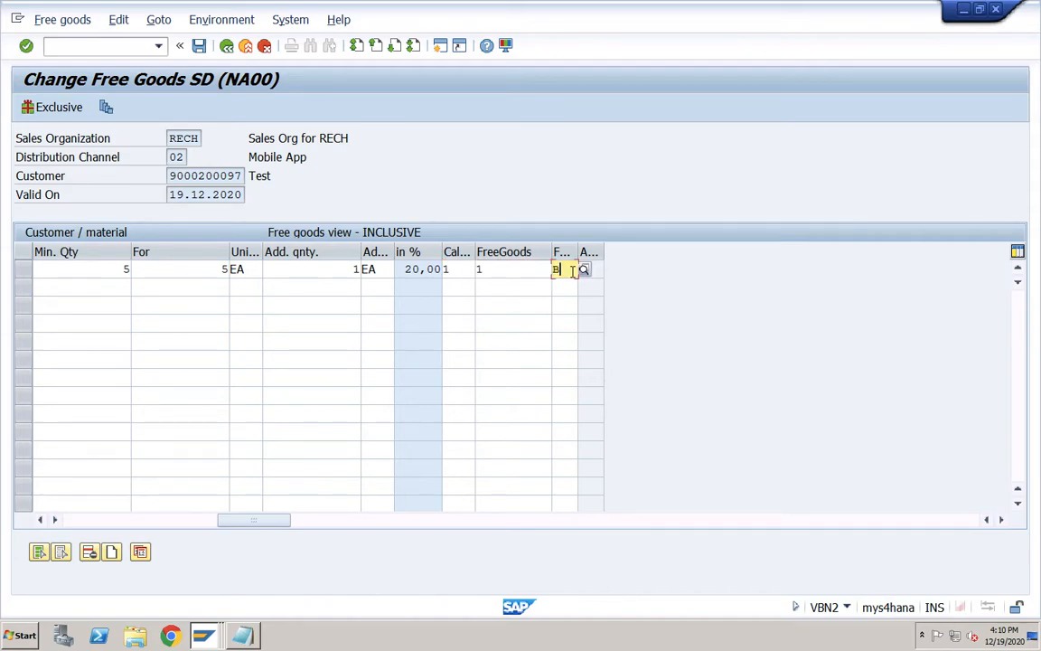
- Review the free goods category, percentage, minimum quantity and additional quantity of the TRADING_GOODS record, and leave the transaction without changes
click(517, 272)
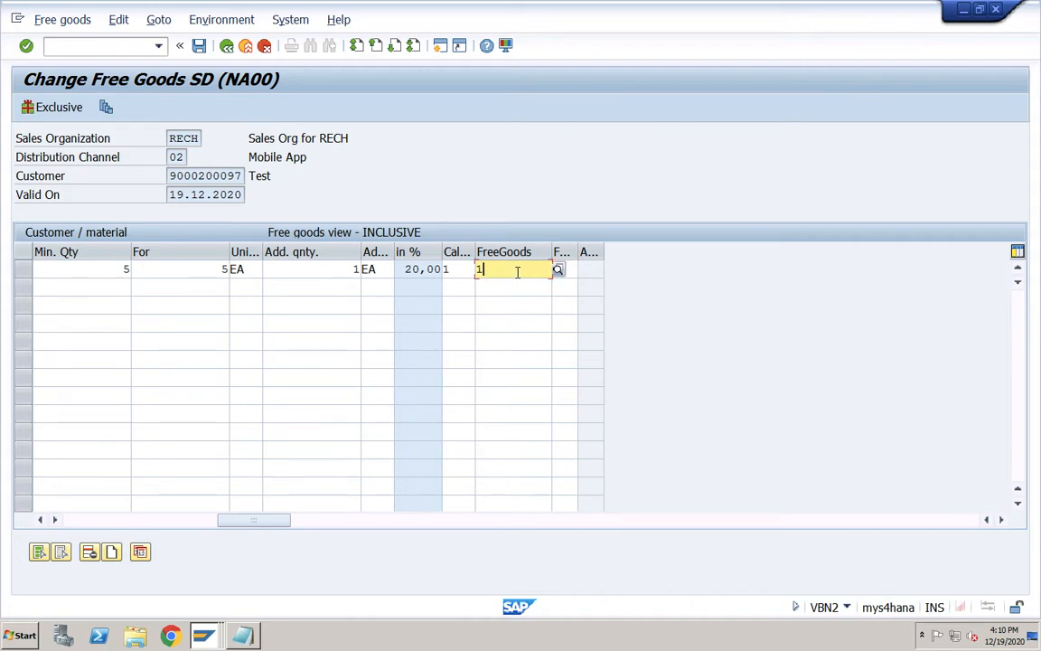
key(Return)
drag(403, 268, 445, 269)
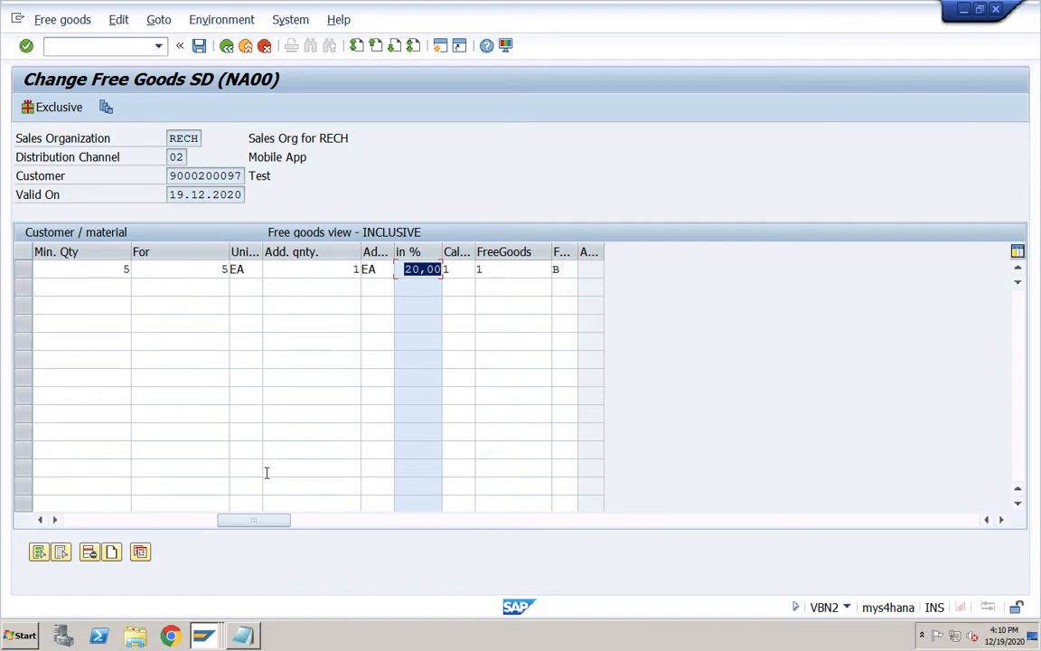
drag(251, 522, 88, 528)
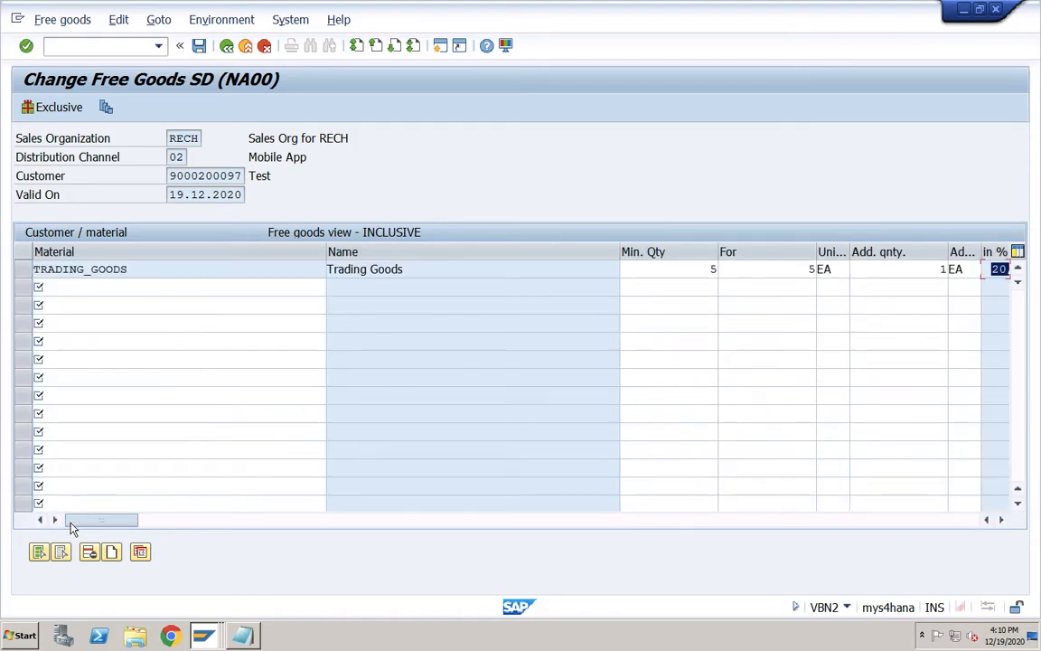
click(673, 270)
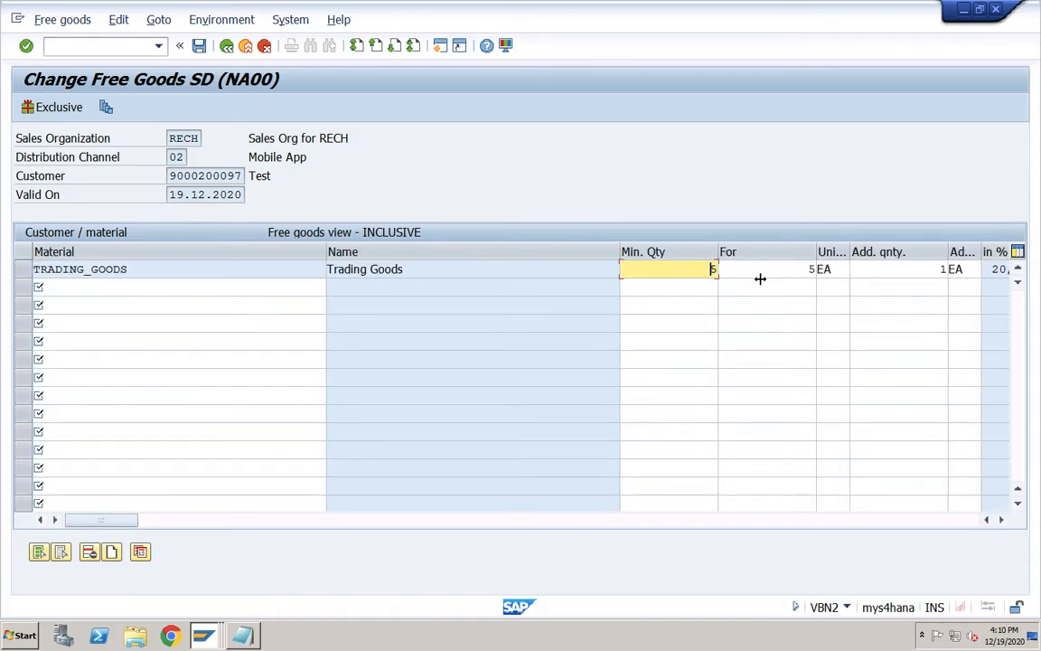
click(913, 269)
double_click(943, 269)
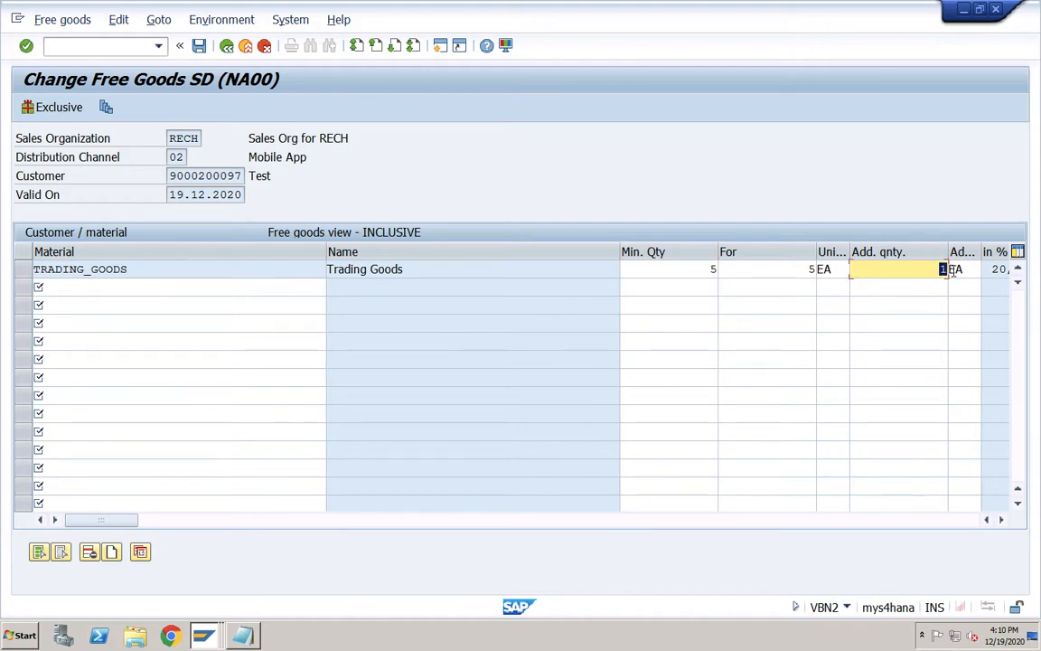
key(Tab)
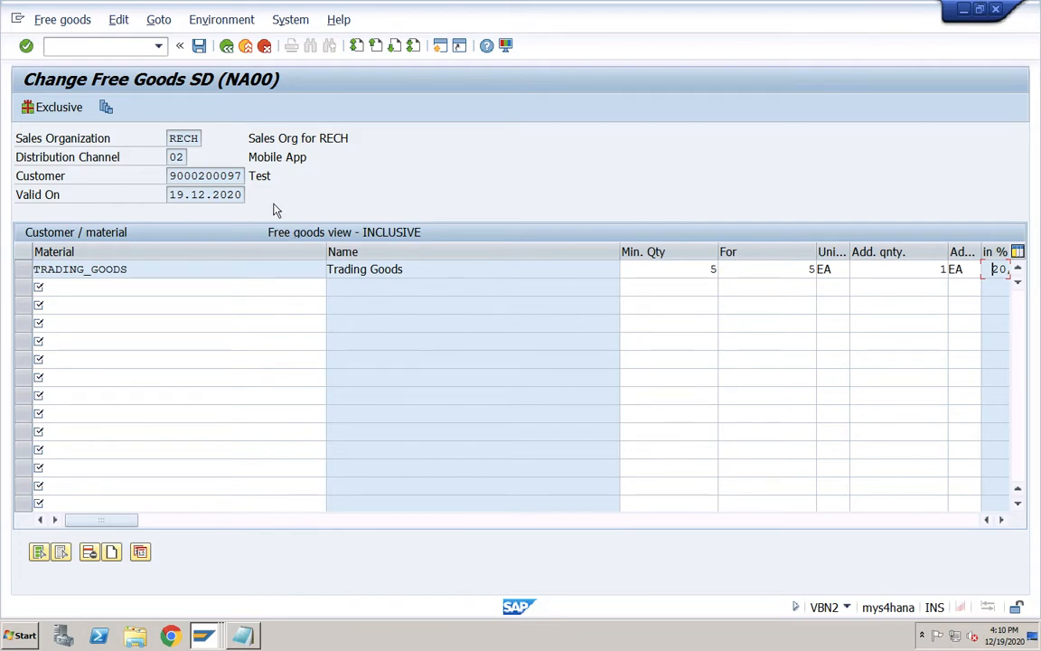
click(245, 46)
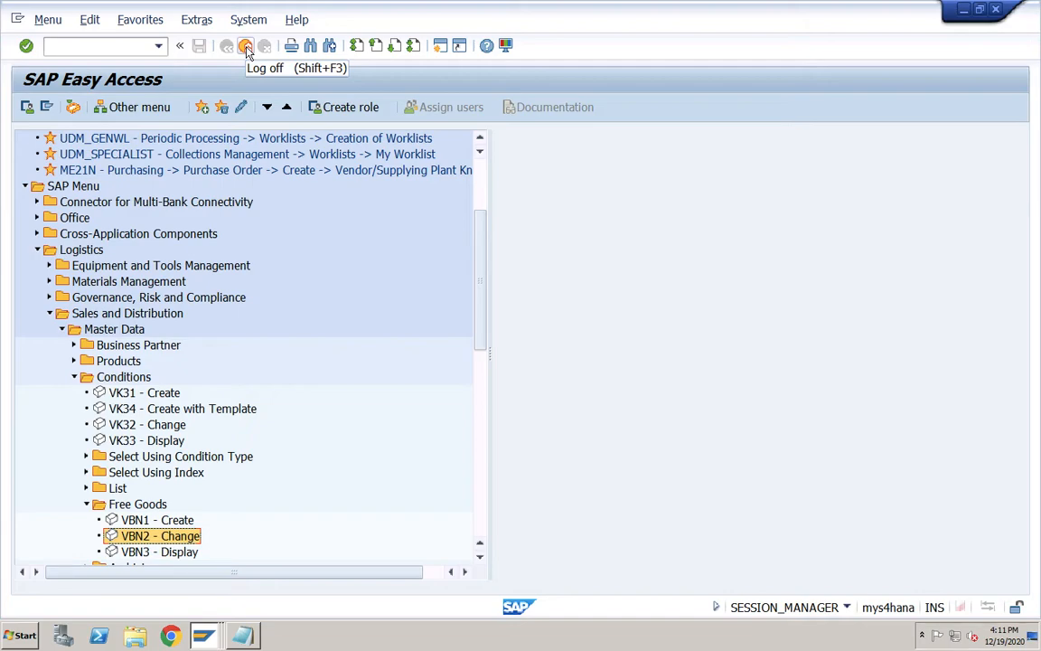
- Start sales order creation with the transaction code /nva01
click(135, 48)
text(/nva0)
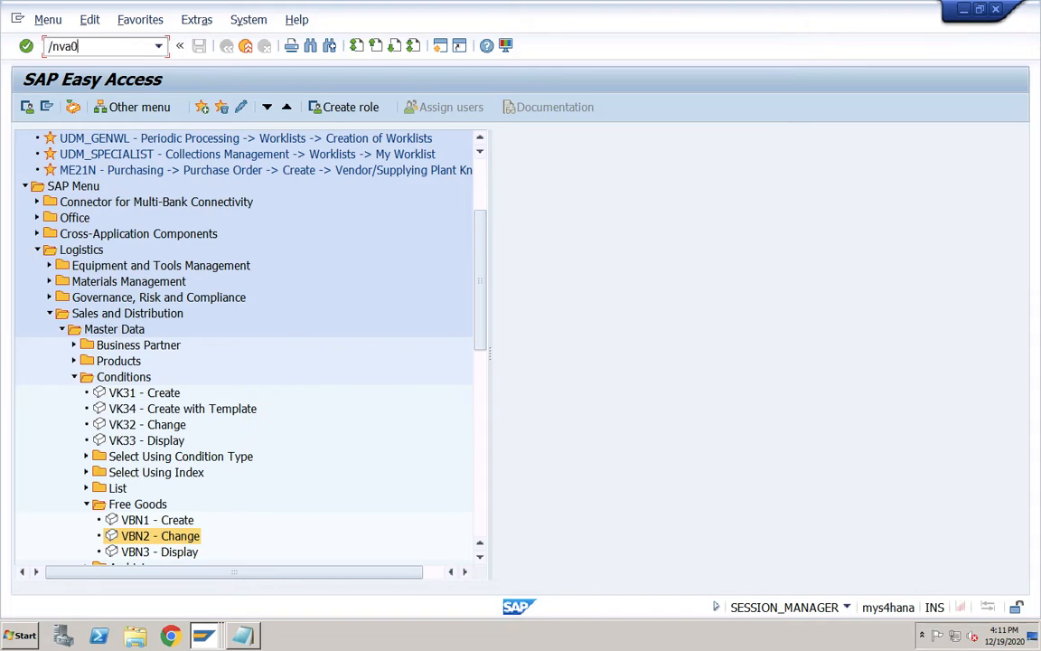
text(1)
key(Return)
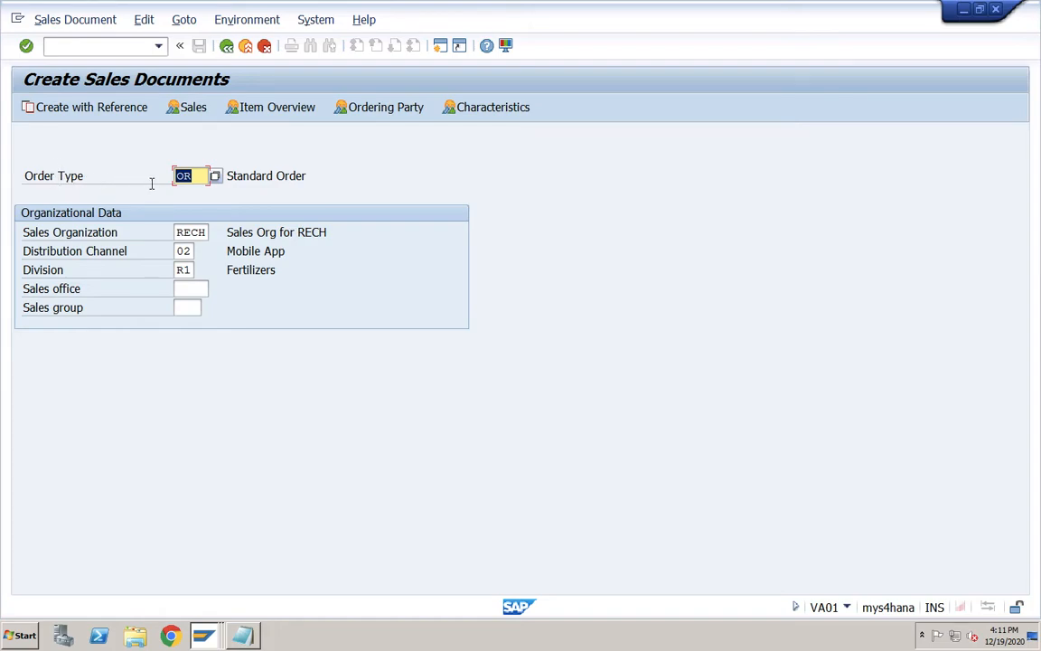
- Set the sales document's order type to CBFD and open its overview
click(199, 177)
key(BackSpace)
key(BackSpace)
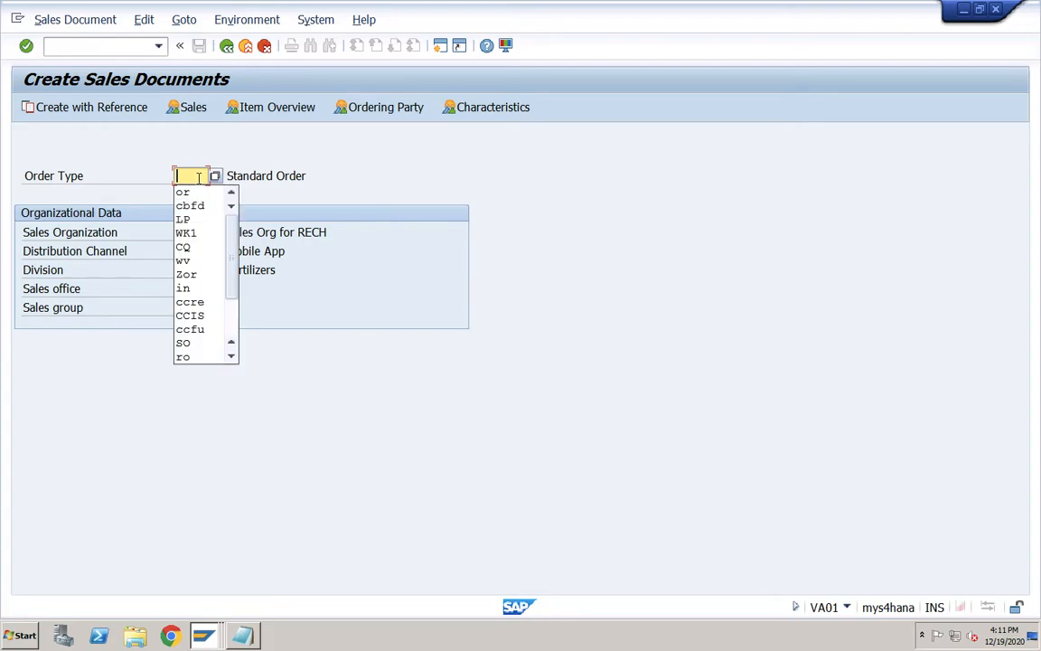
click(192, 206)
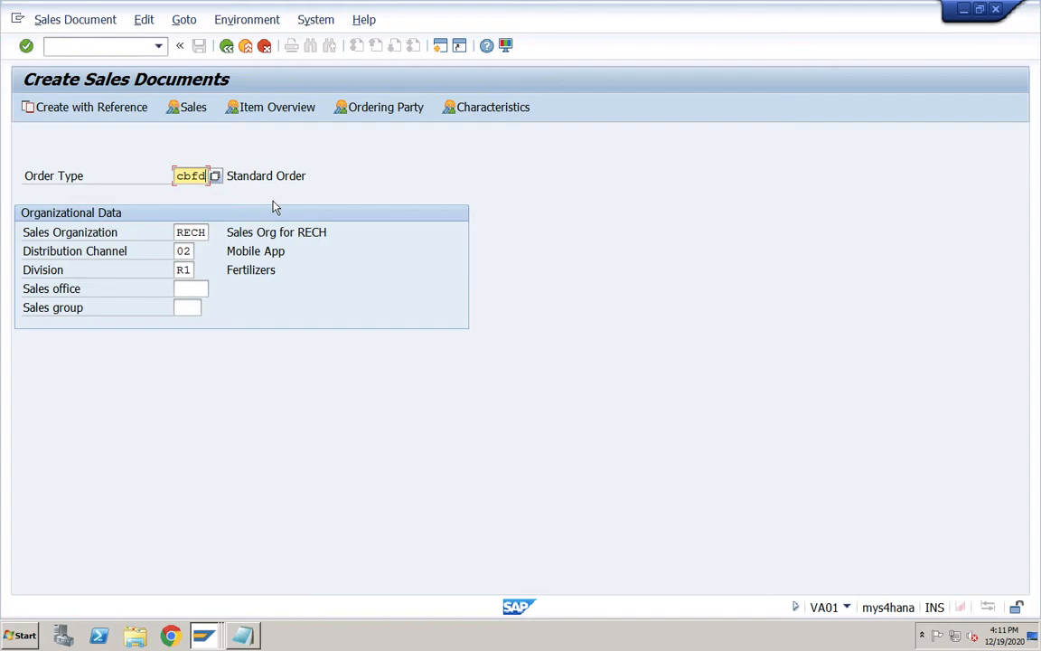
key(Return)
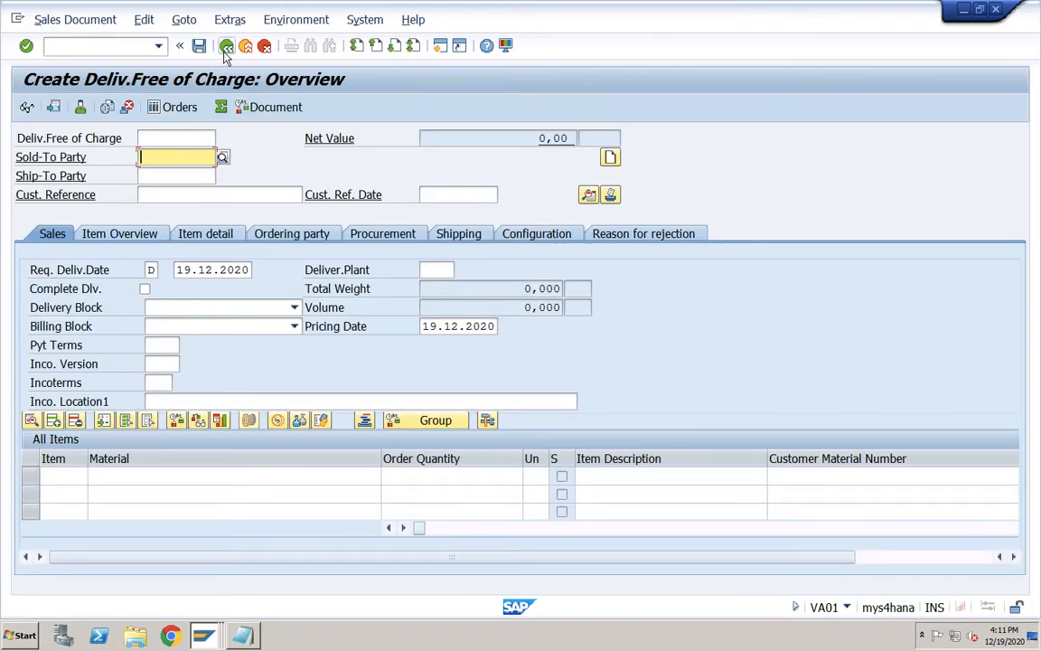
- Return to the initial screen for creating sales documents and check the description of order type CBFD
click(226, 46)
drag(245, 175, 331, 175)
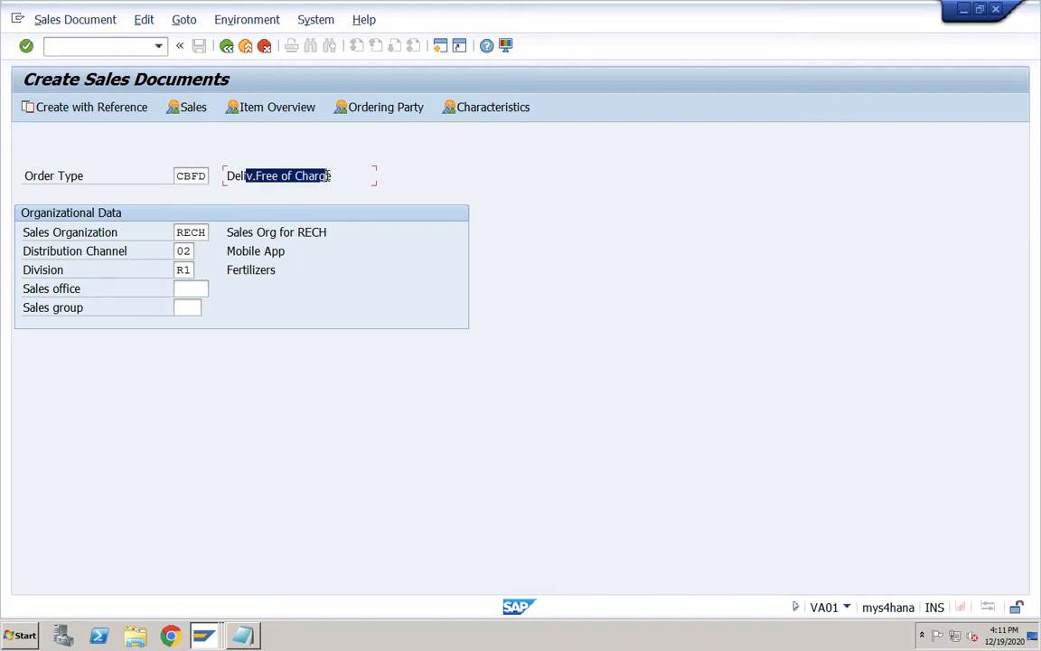
click(203, 176)
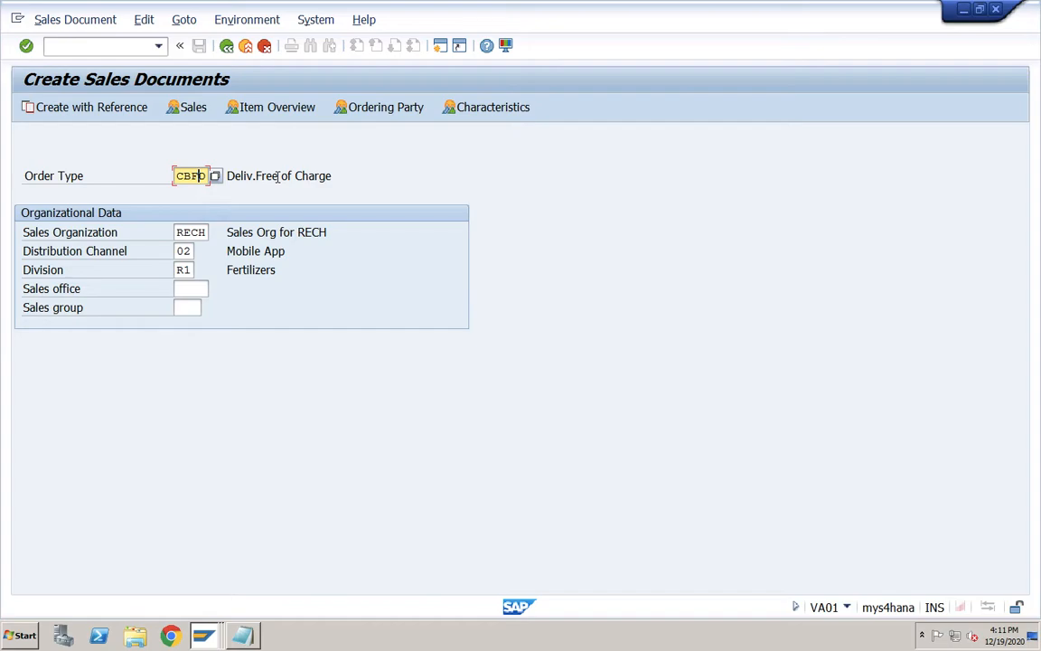
drag(277, 175, 228, 175)
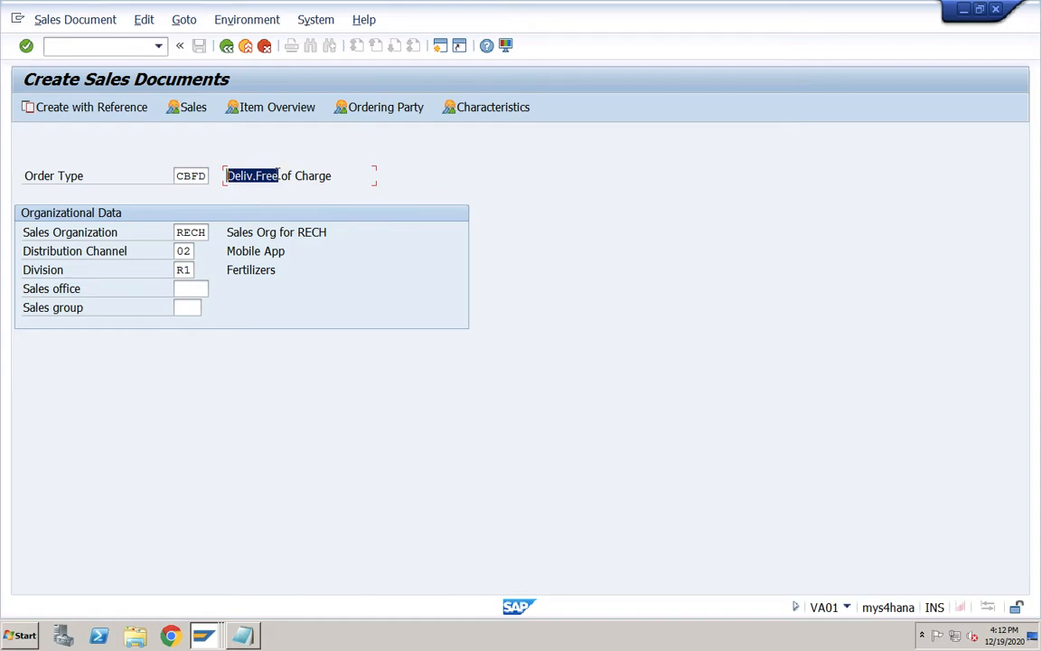
click(185, 175)
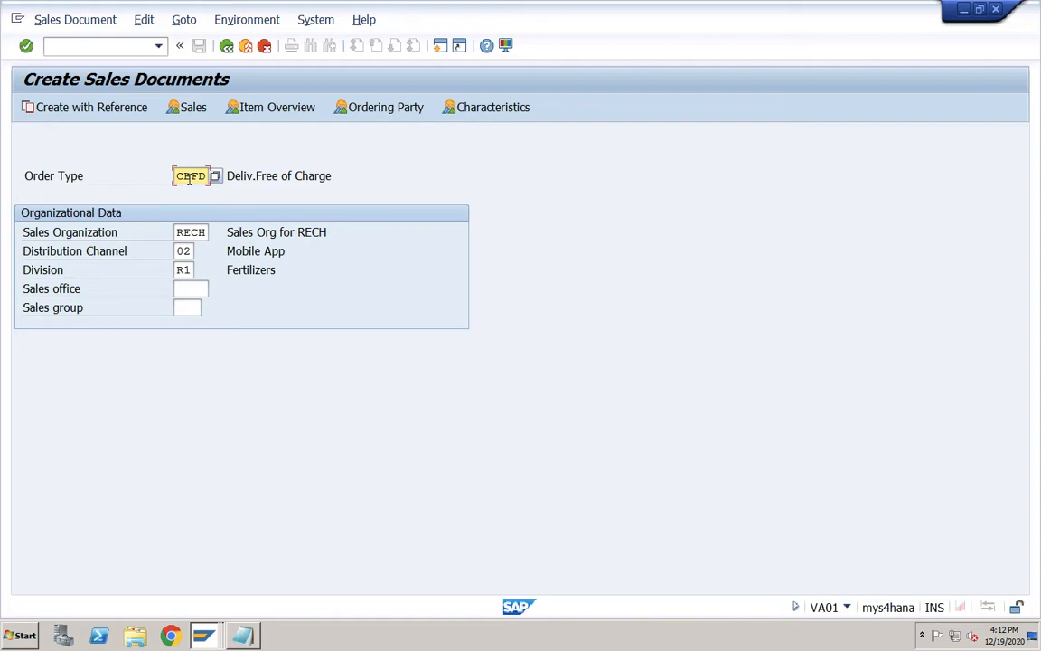
- Open the free-of-charge delivery order and enter the sold-to customer number, customer reference test2 and reference date 19.12.2020
key(Return)
click(168, 157)
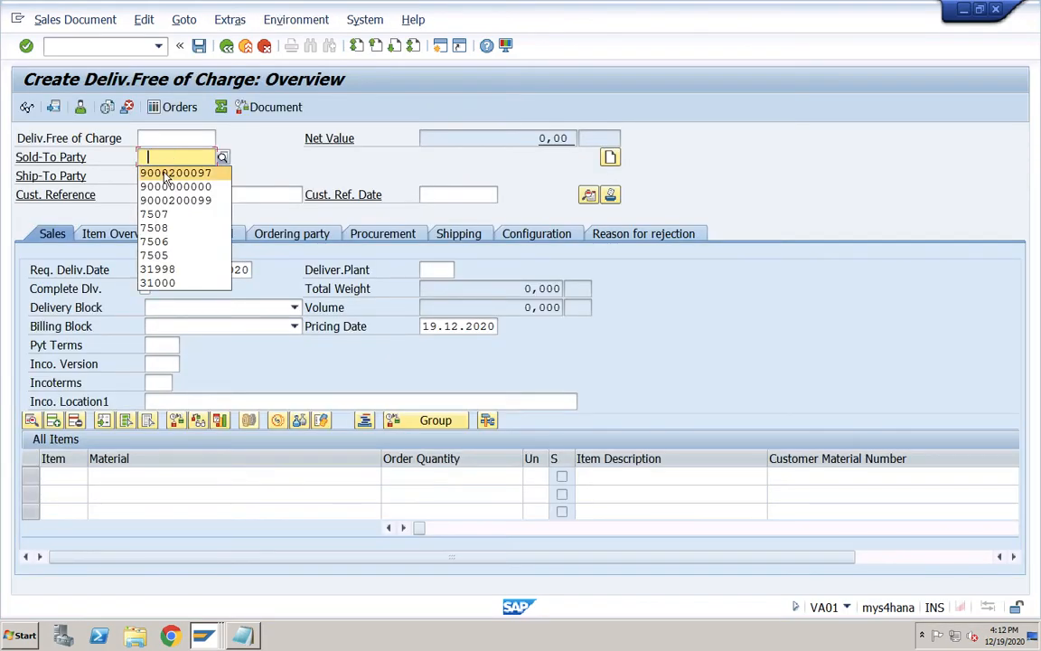
click(166, 175)
click(168, 196)
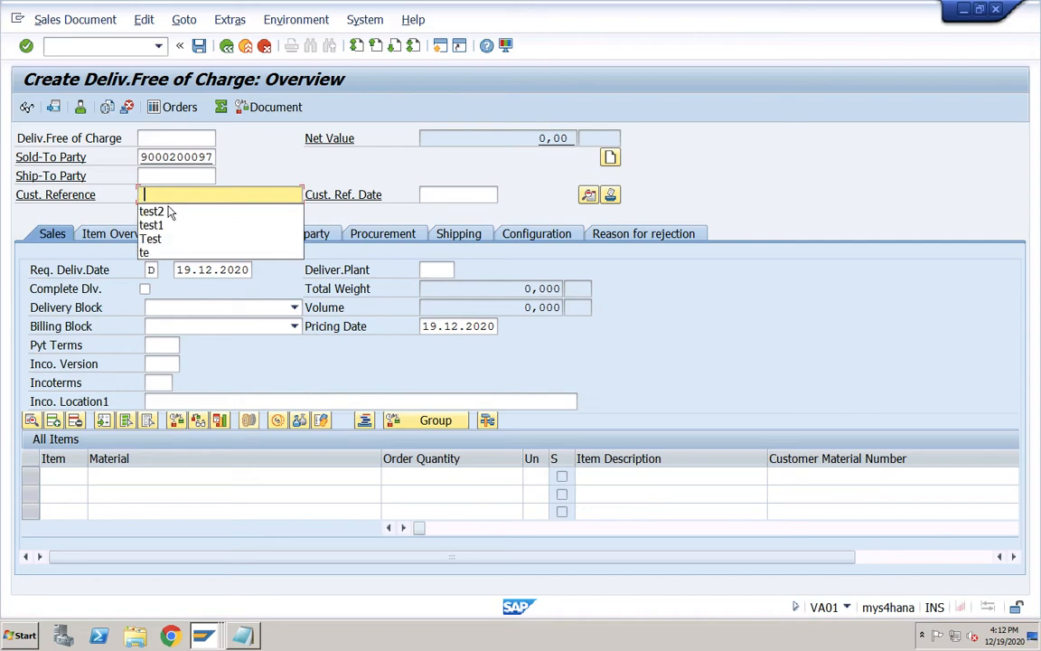
click(151, 210)
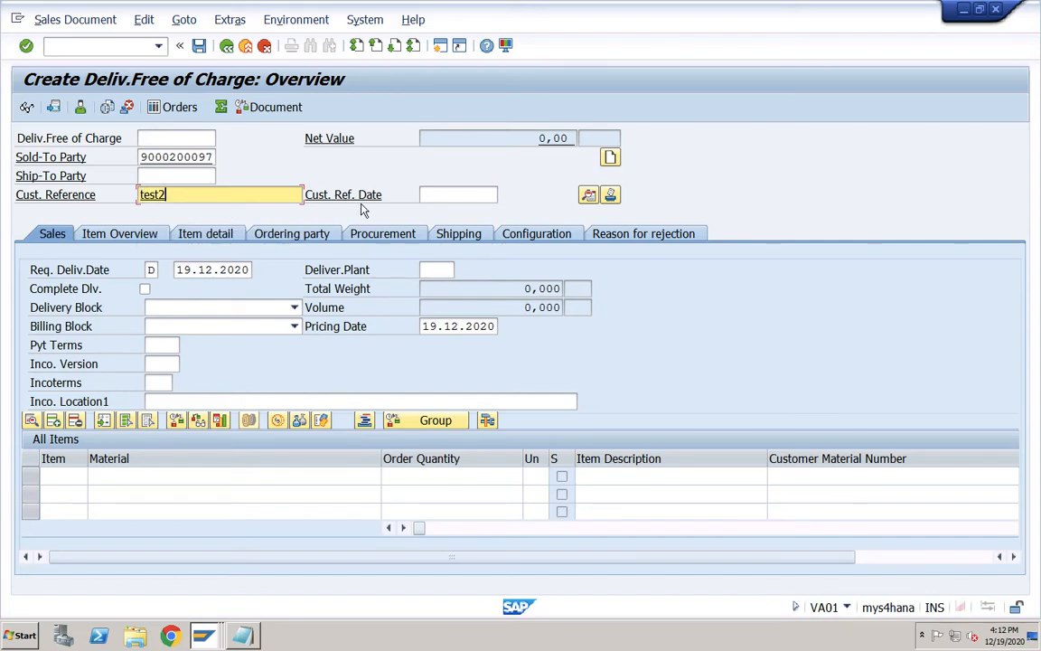
click(426, 193)
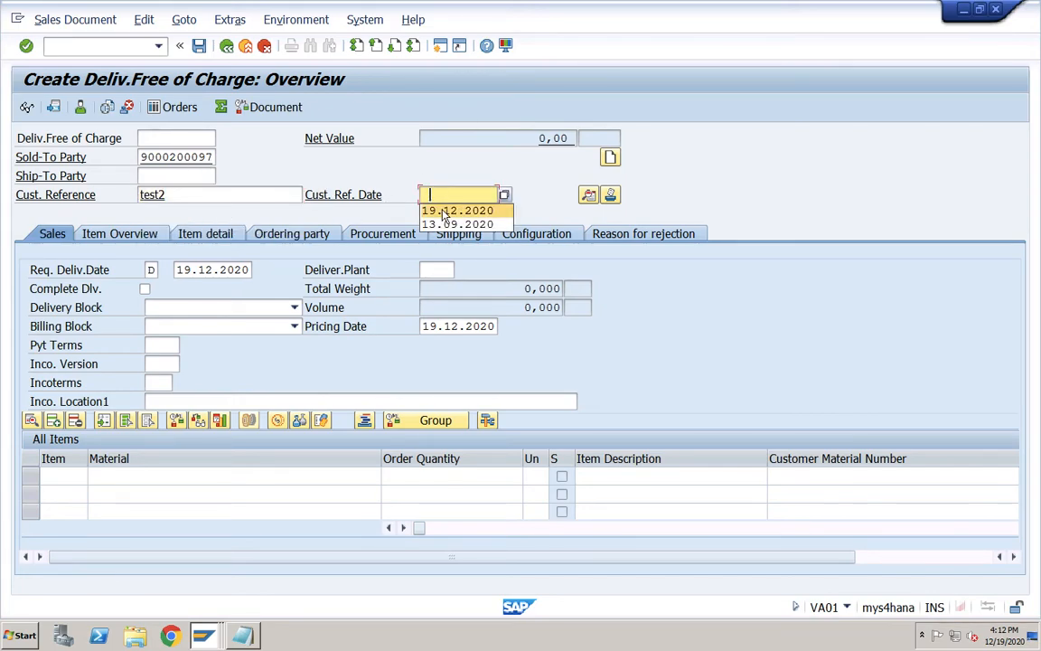
click(445, 212)
- Set the order's payment terms to 0002, Incoterms to CFR and Incoterms location 1 to test
click(164, 346)
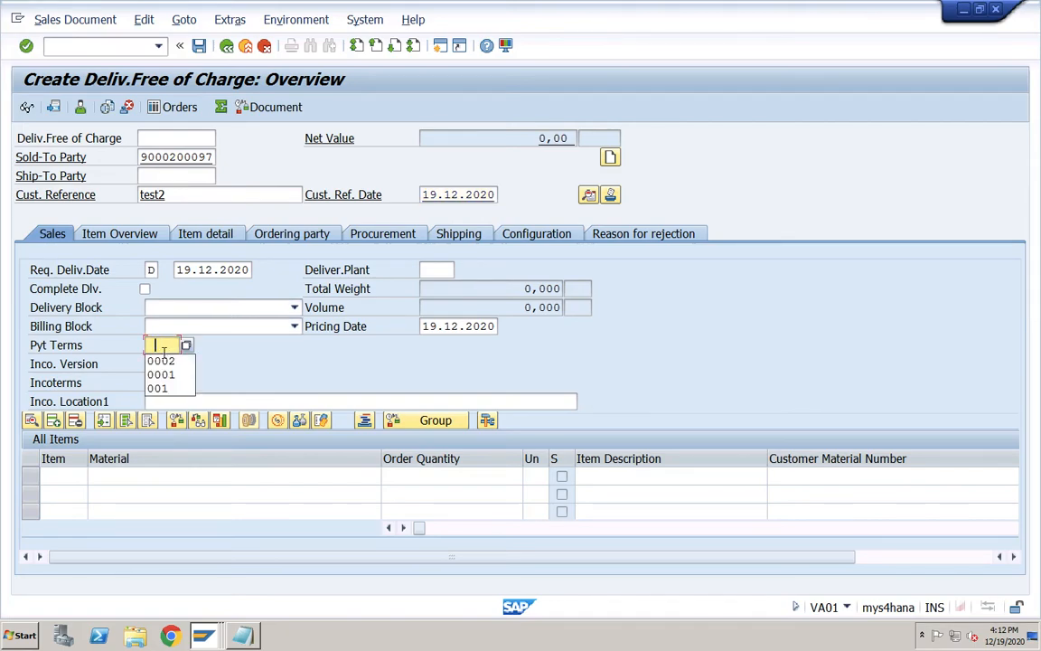
click(161, 360)
click(159, 382)
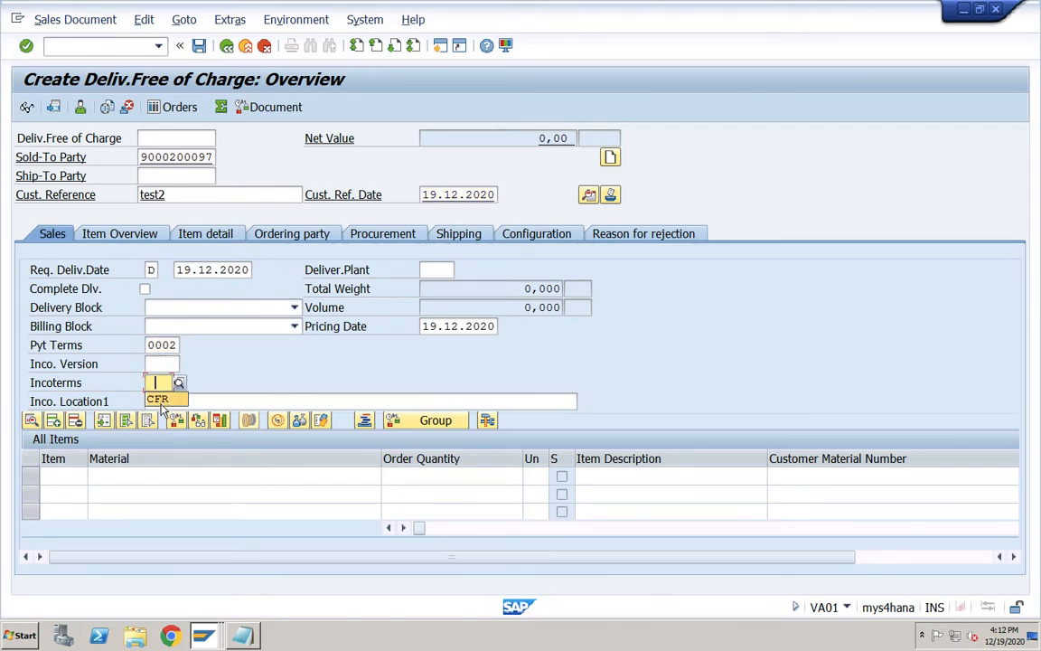
click(159, 399)
click(174, 397)
text(test)
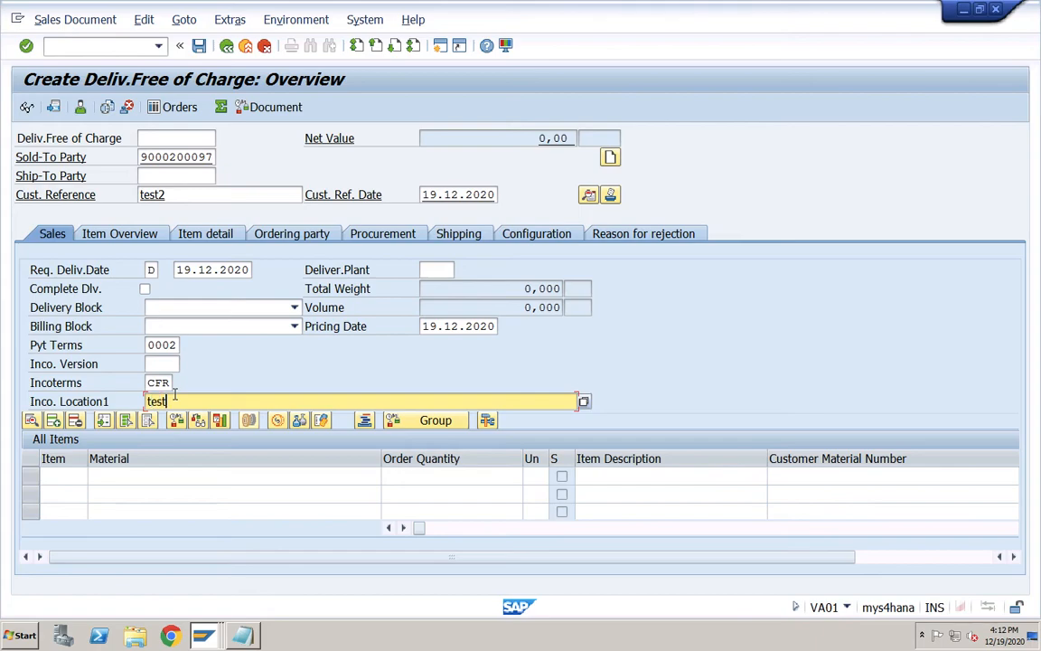
- Add material TRADING_GOODS2 with an order quantity of 1 as the first order item
click(177, 476)
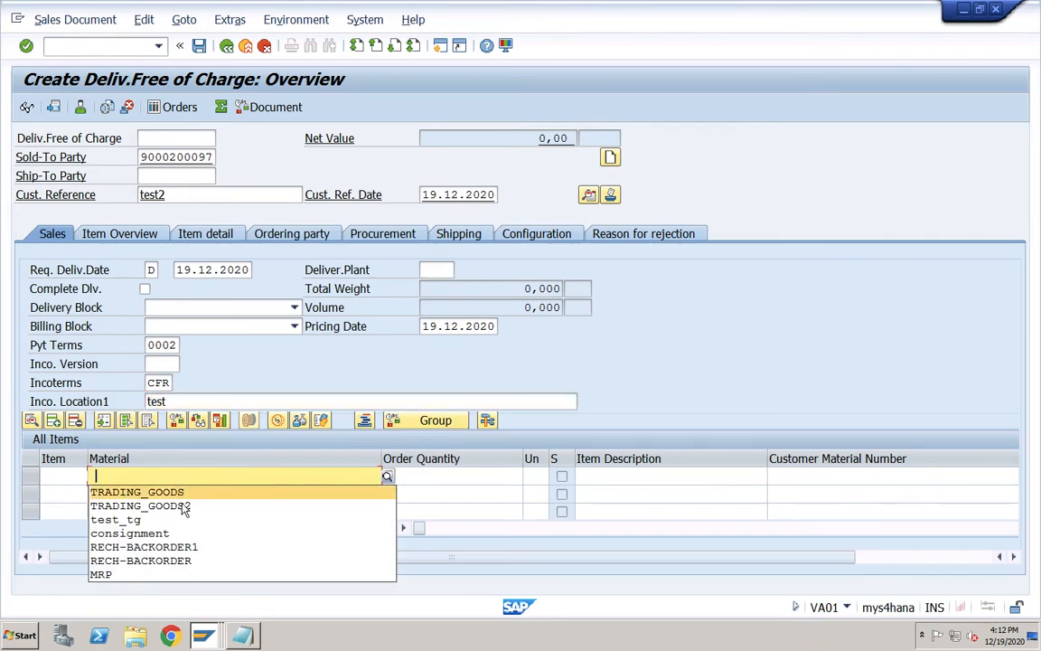
click(182, 505)
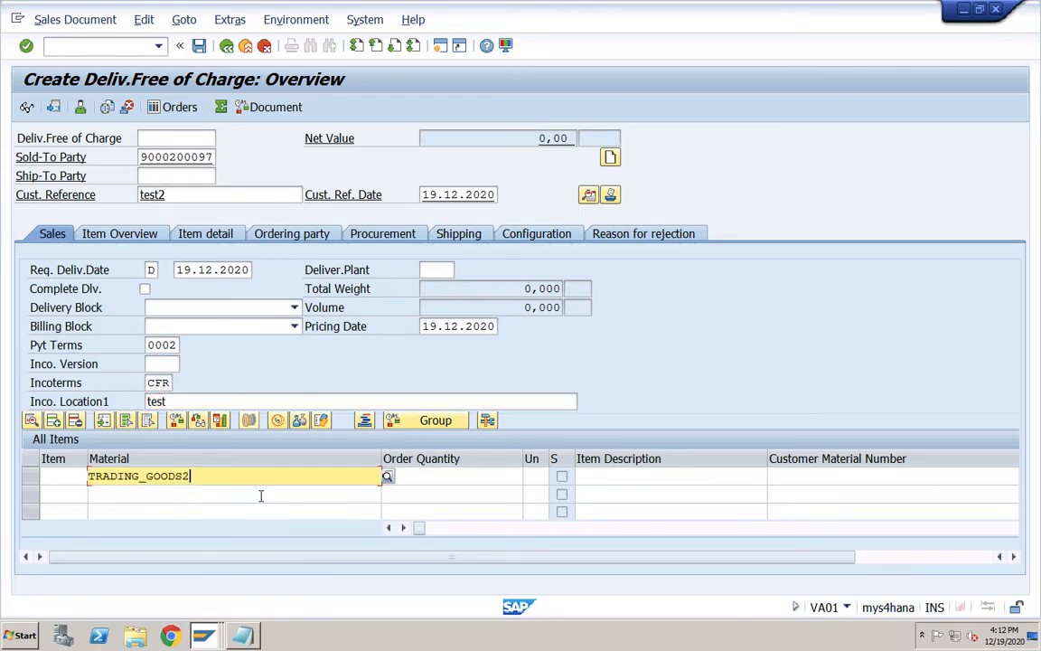
click(419, 479)
text(1)
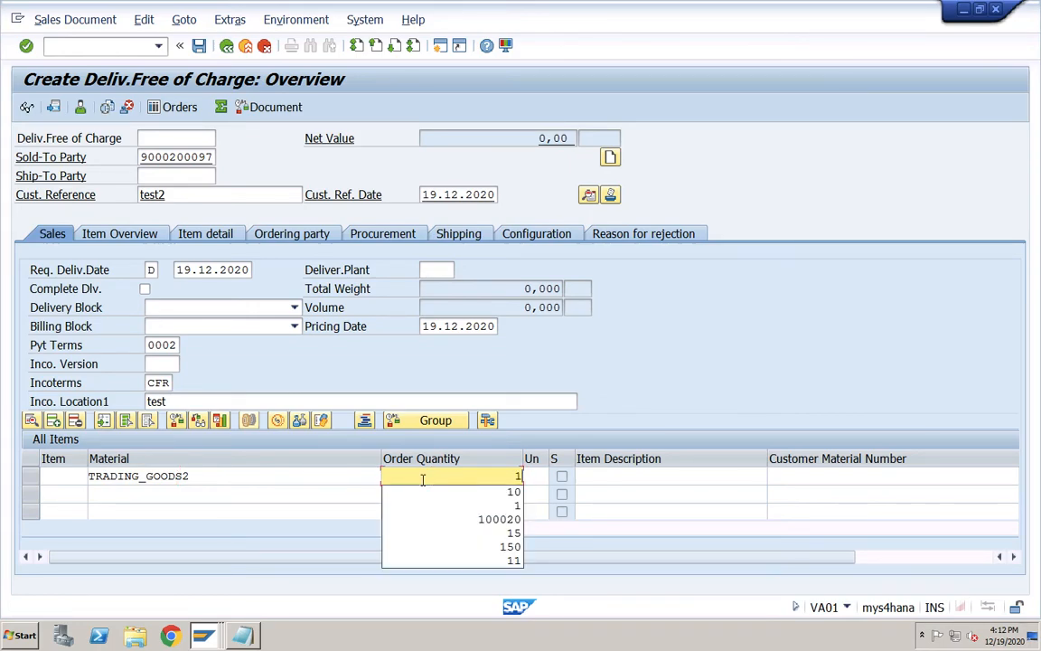
key(Return)
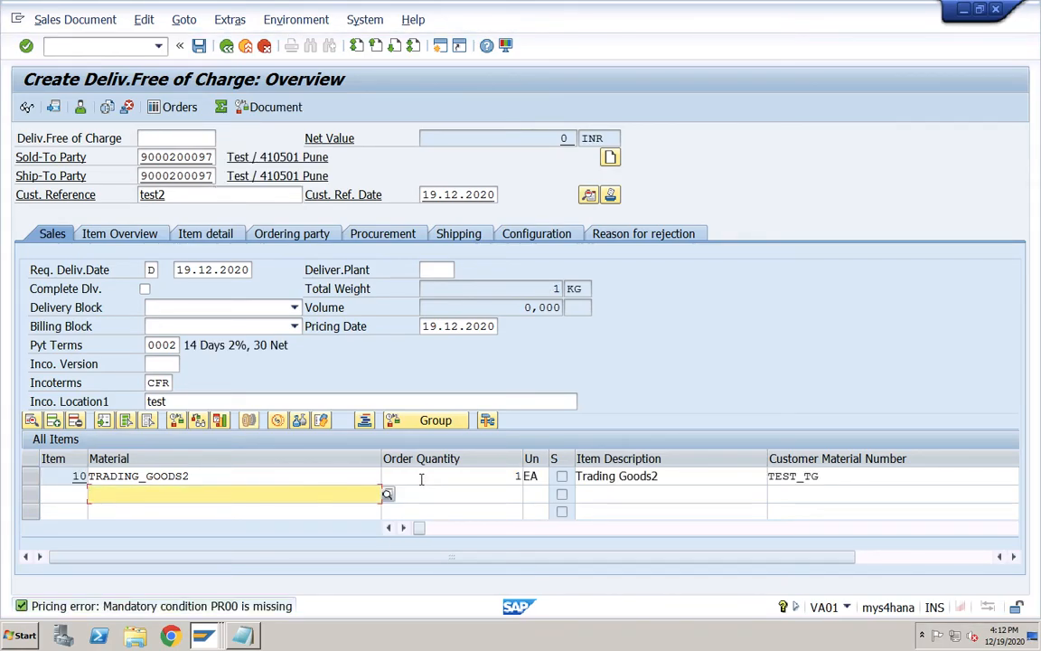
- Add condition type PR00 with an amount of 2000 to the TRADING_GOODS2 item, and review its pricing elements from the first line
double_click(333, 480)
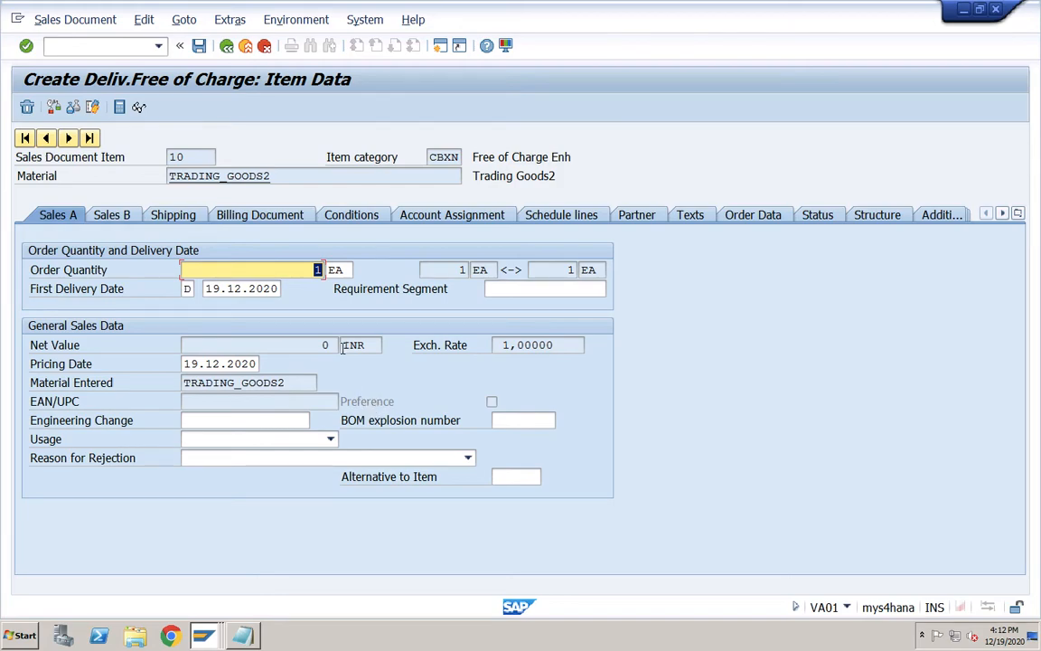
click(351, 214)
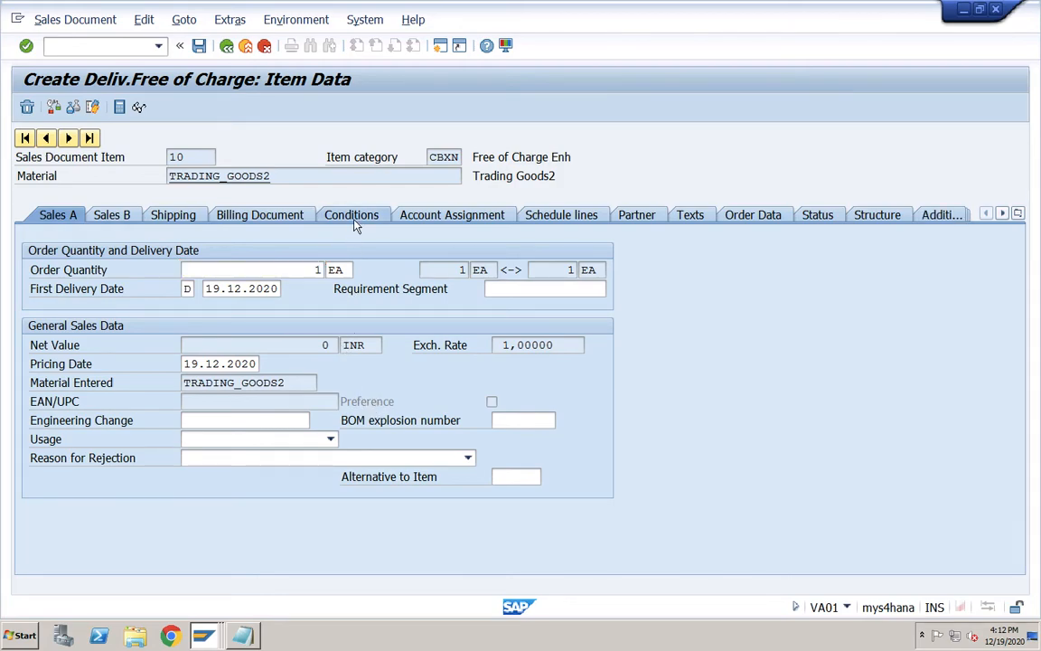
click(1011, 432)
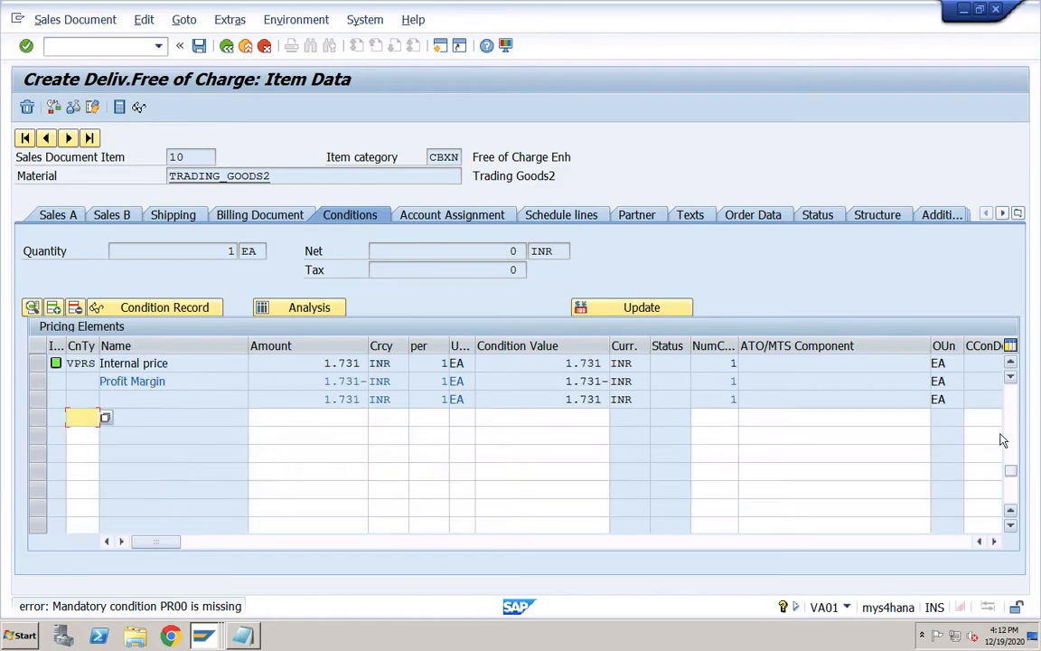
click(88, 420)
click(89, 435)
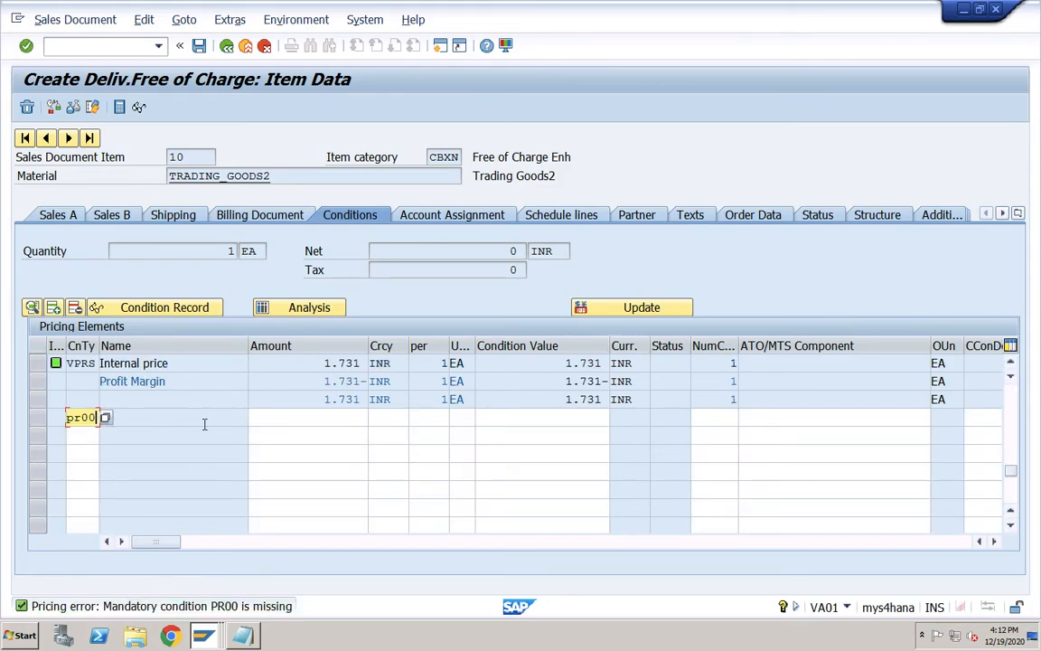
click(316, 416)
click(316, 417)
click(328, 431)
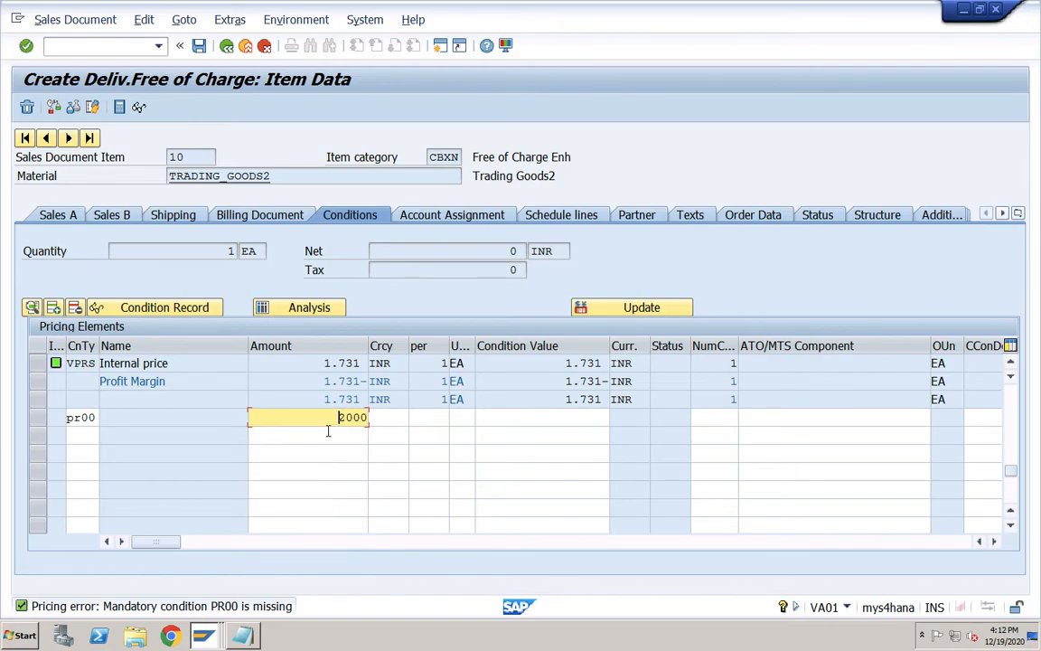
key(Return)
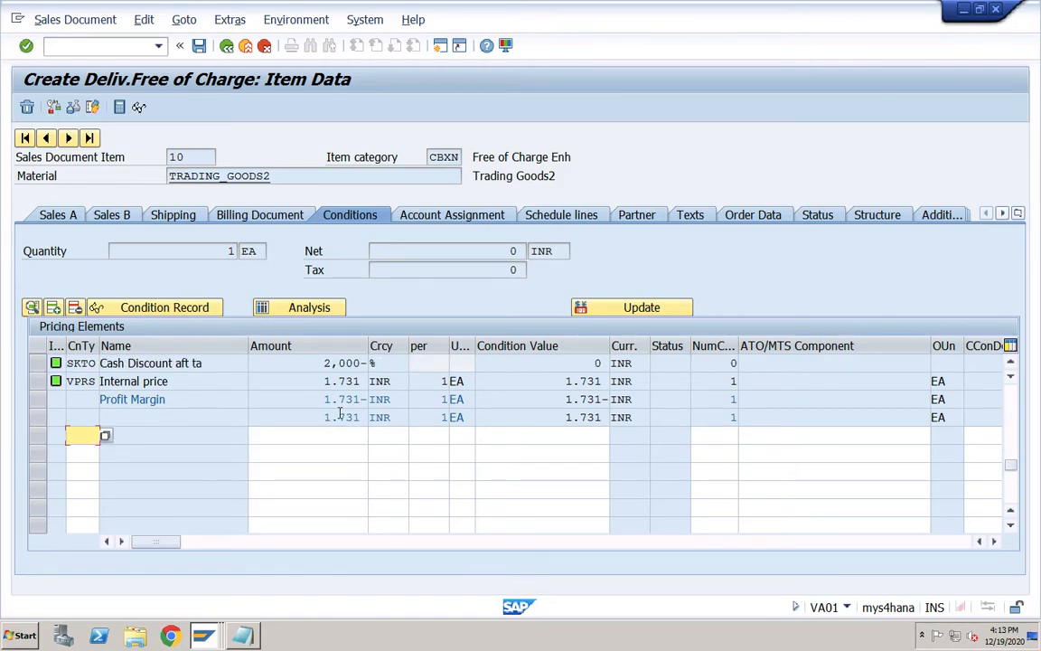
click(1012, 411)
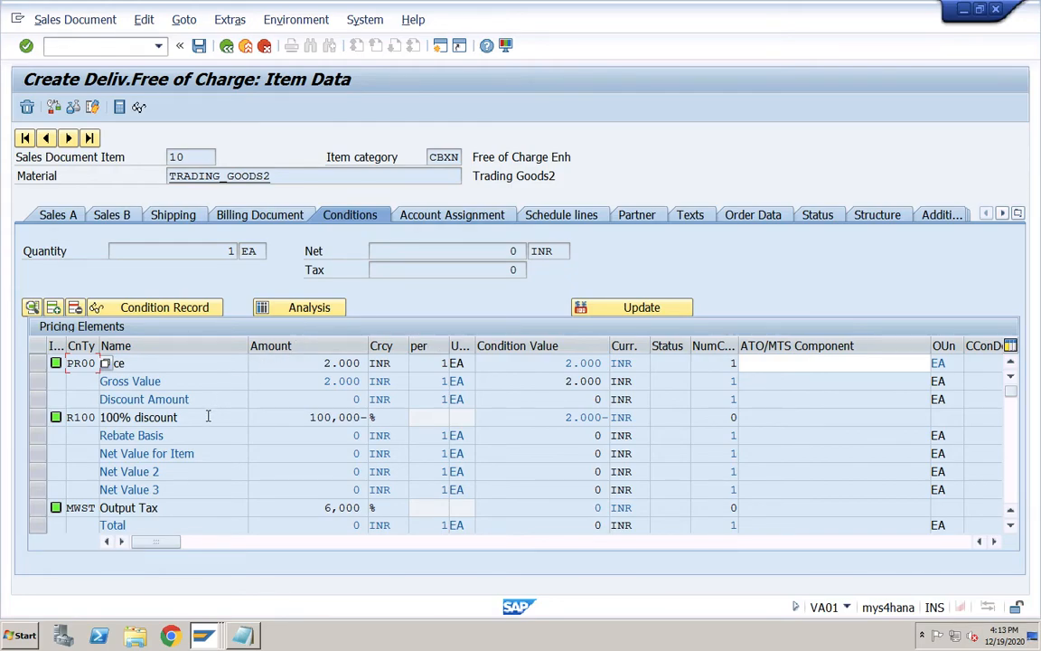
click(300, 177)
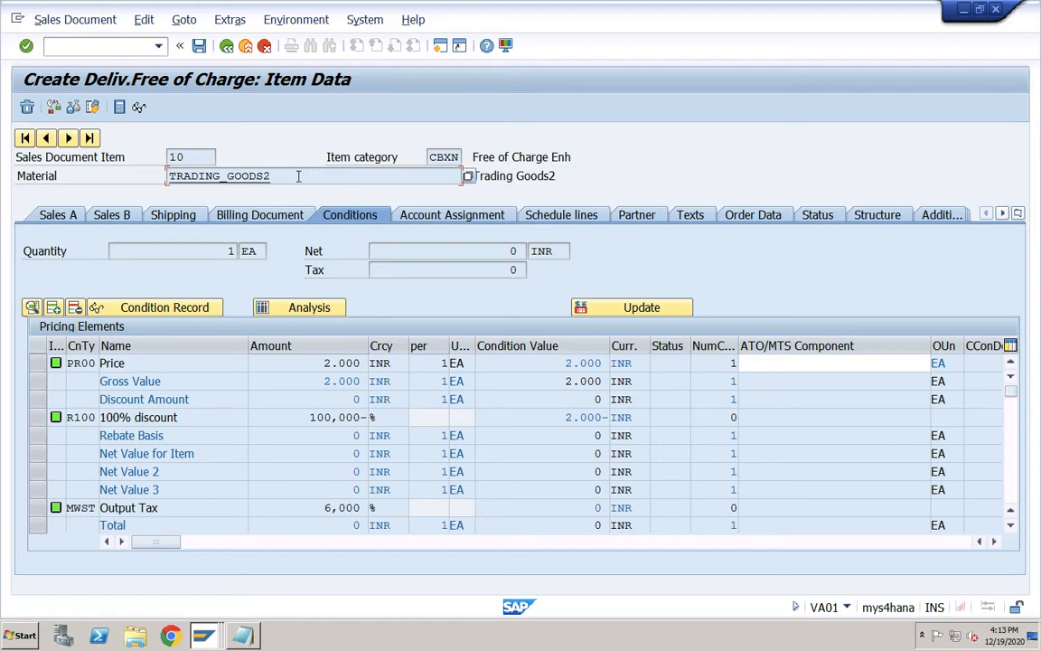
- Examine the TRADING_GOODS2 item's category alongside the R100 discount line in its pricing elements
drag(431, 158, 468, 158)
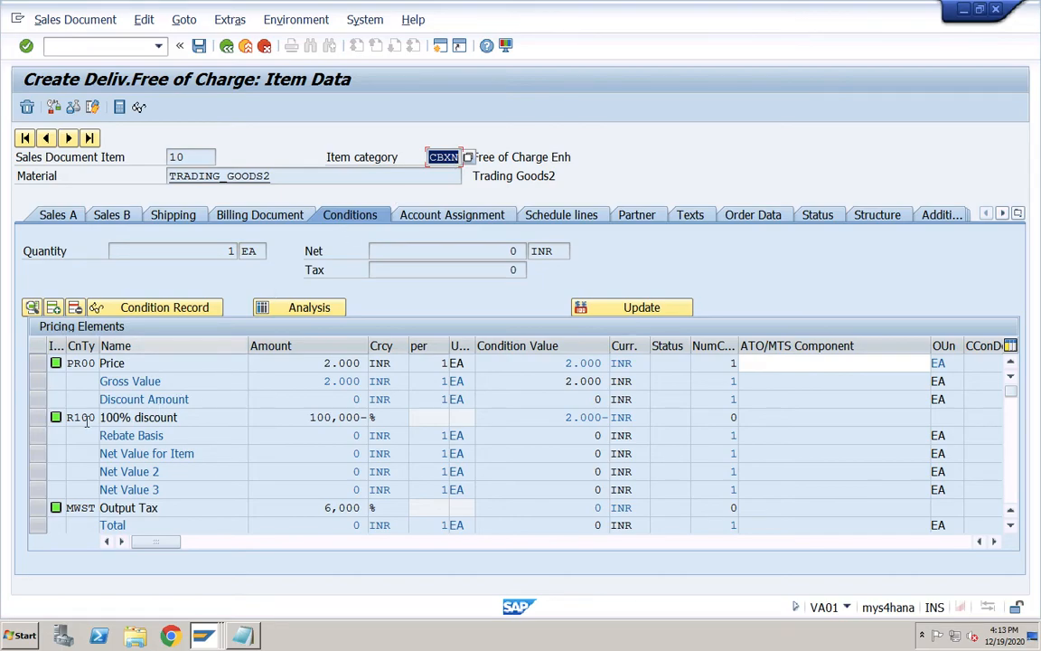
drag(67, 418, 94, 418)
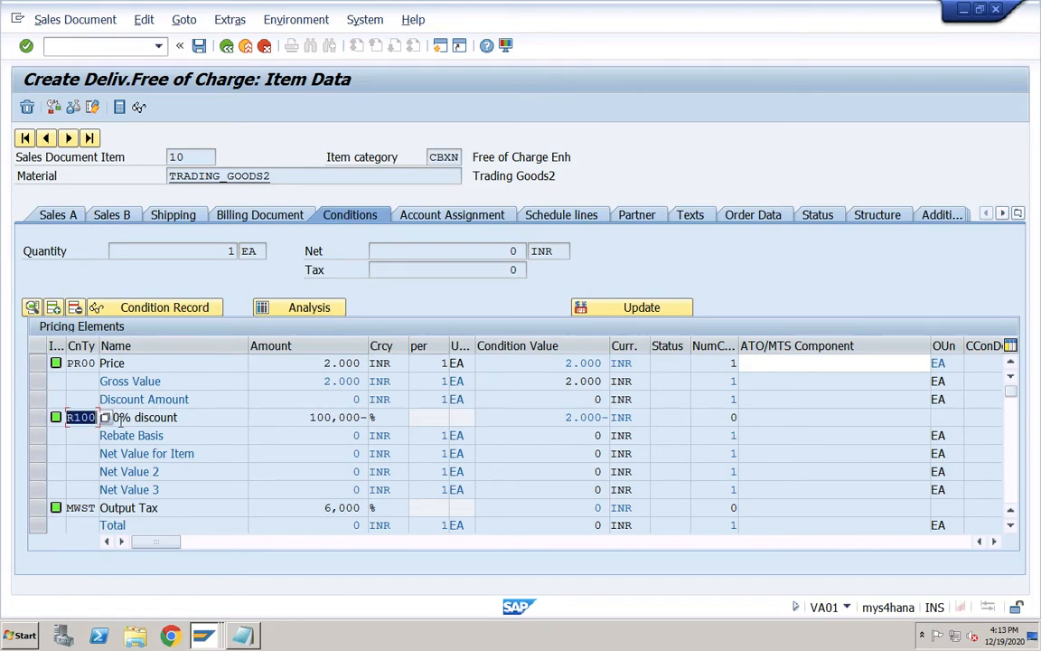
drag(307, 417, 372, 417)
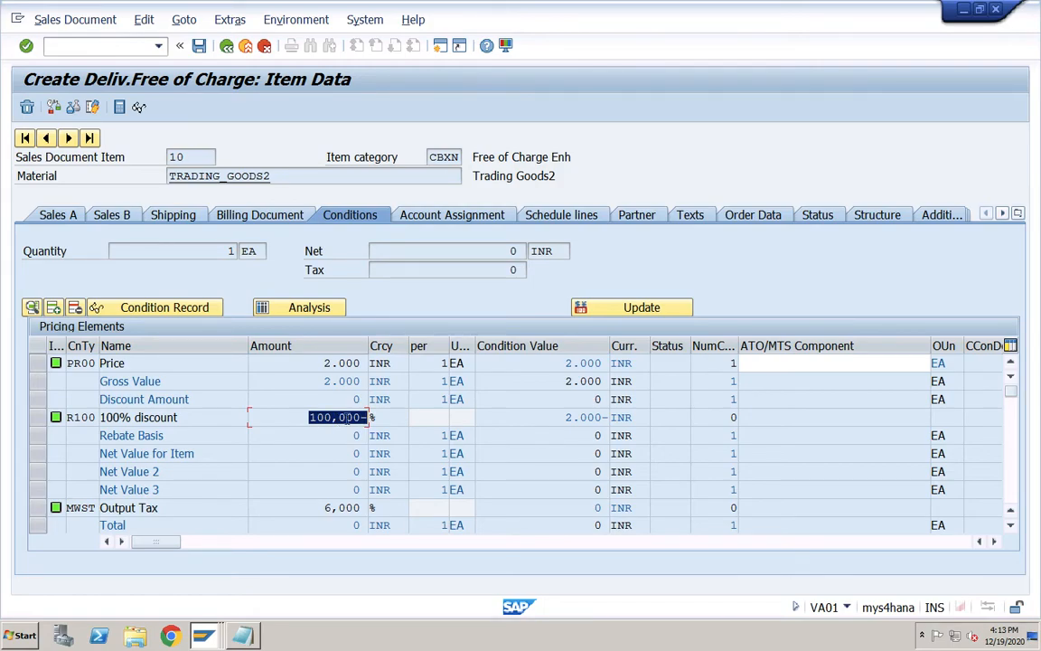
click(296, 419)
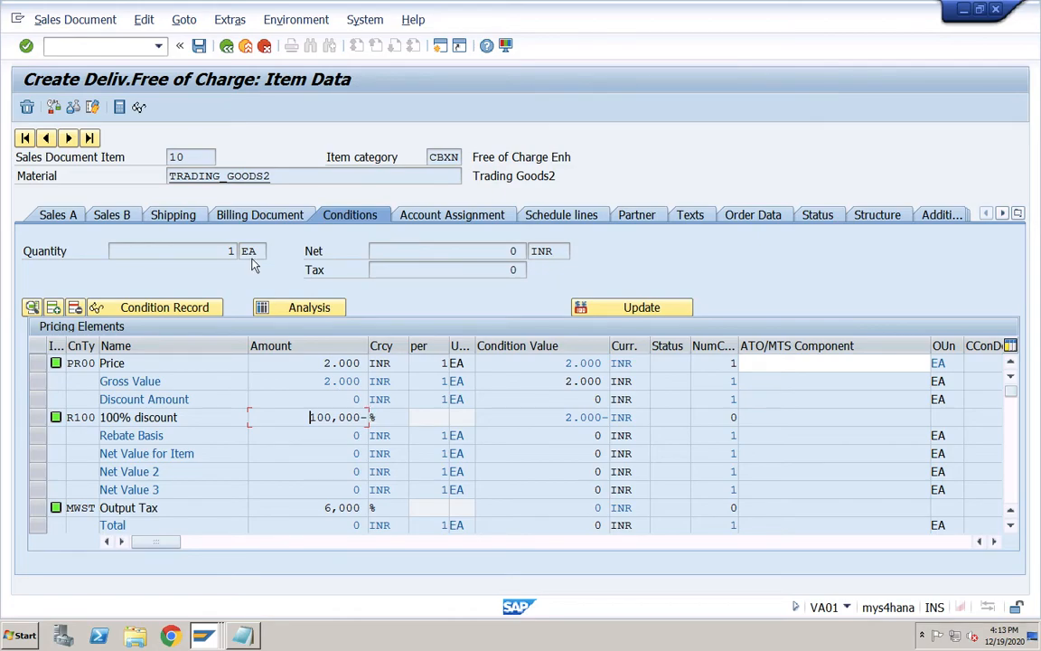
click(93, 416)
click(274, 423)
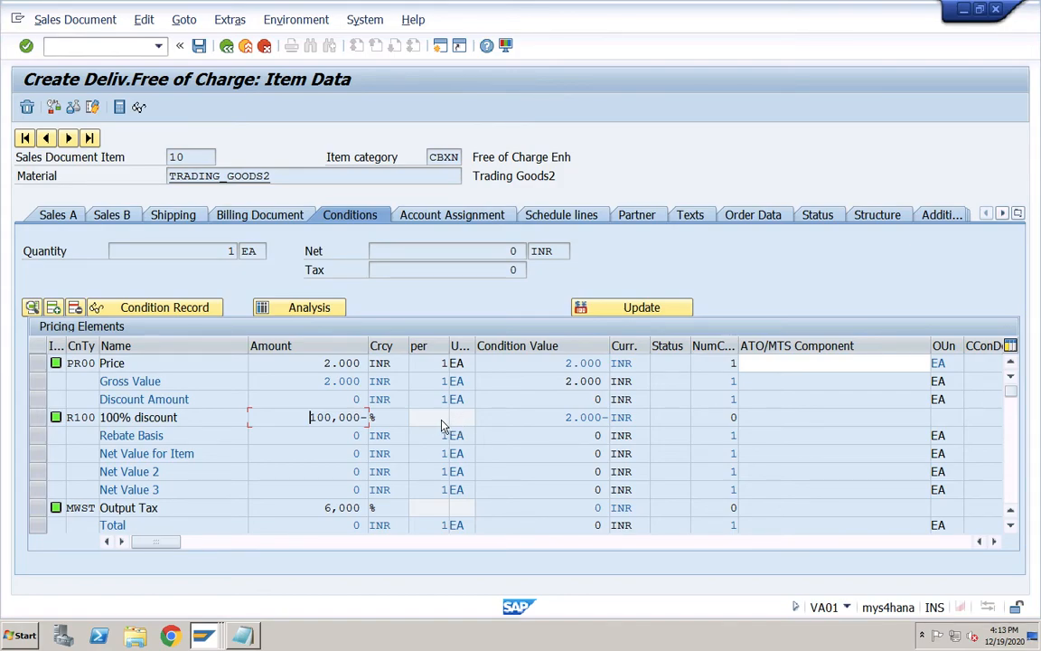
click(81, 417)
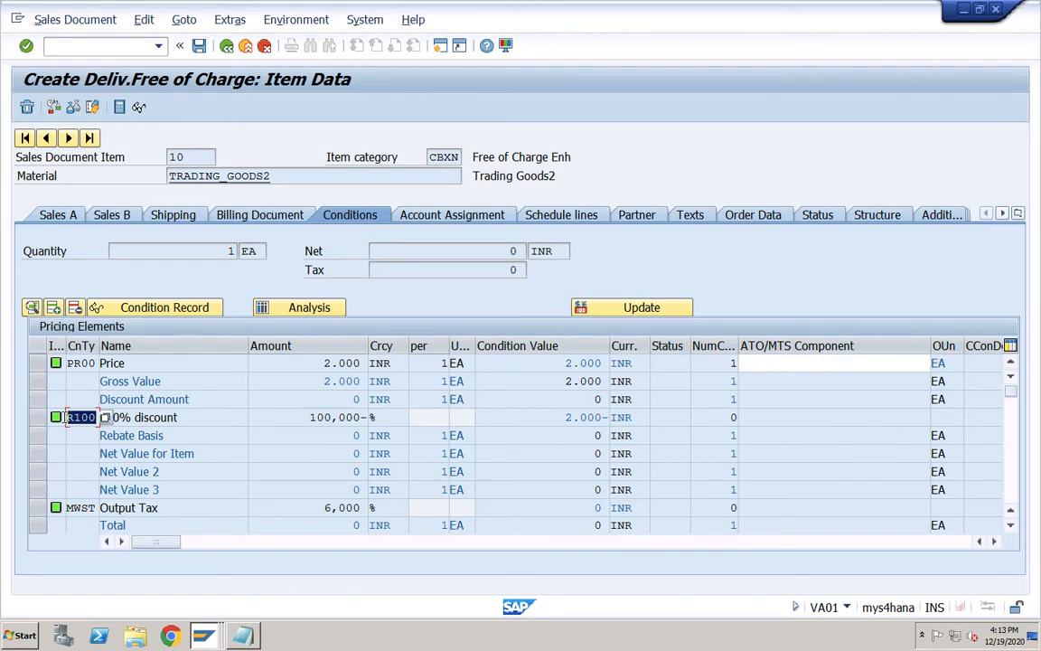
click(143, 417)
drag(156, 418, 98, 417)
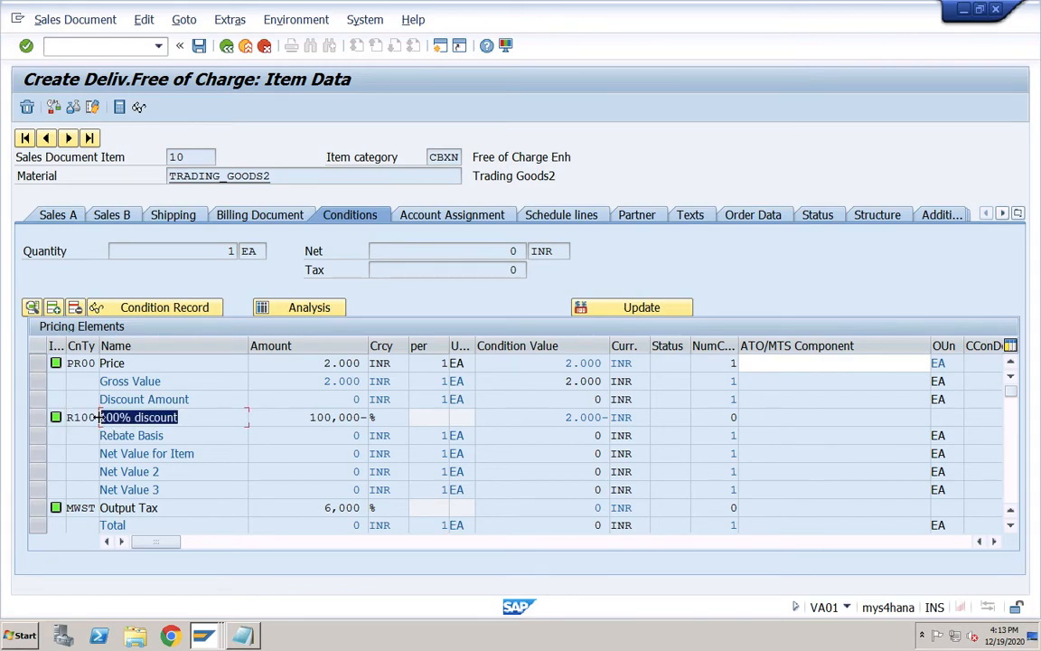
click(308, 417)
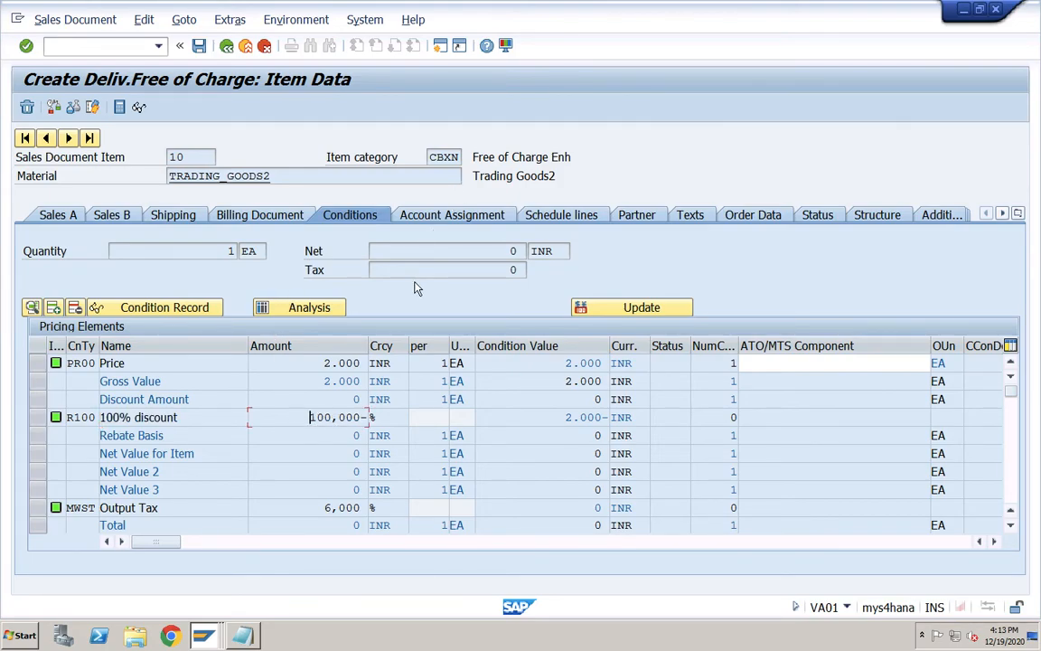
double_click(433, 157)
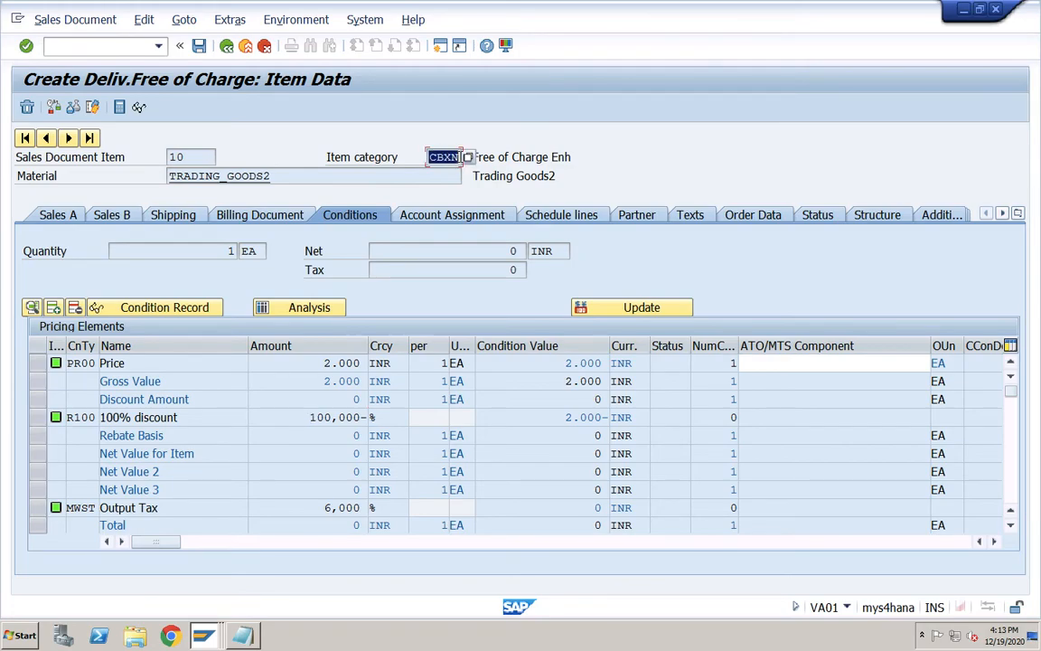
click(92, 417)
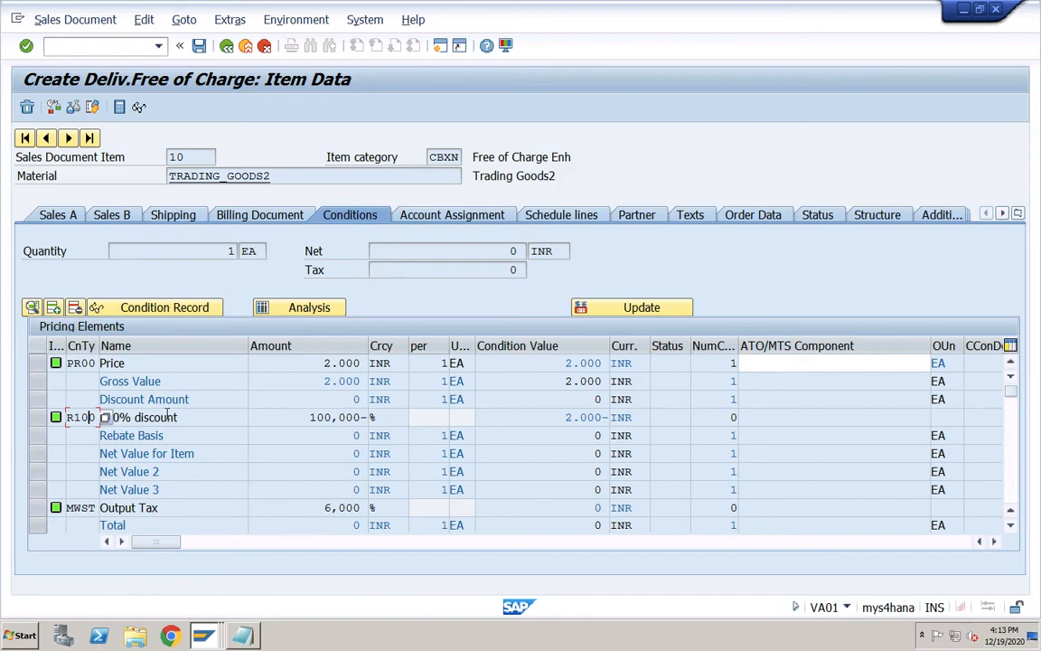
- Return to the order overview and save the free-of-charge delivery order as an incomplete document
click(227, 47)
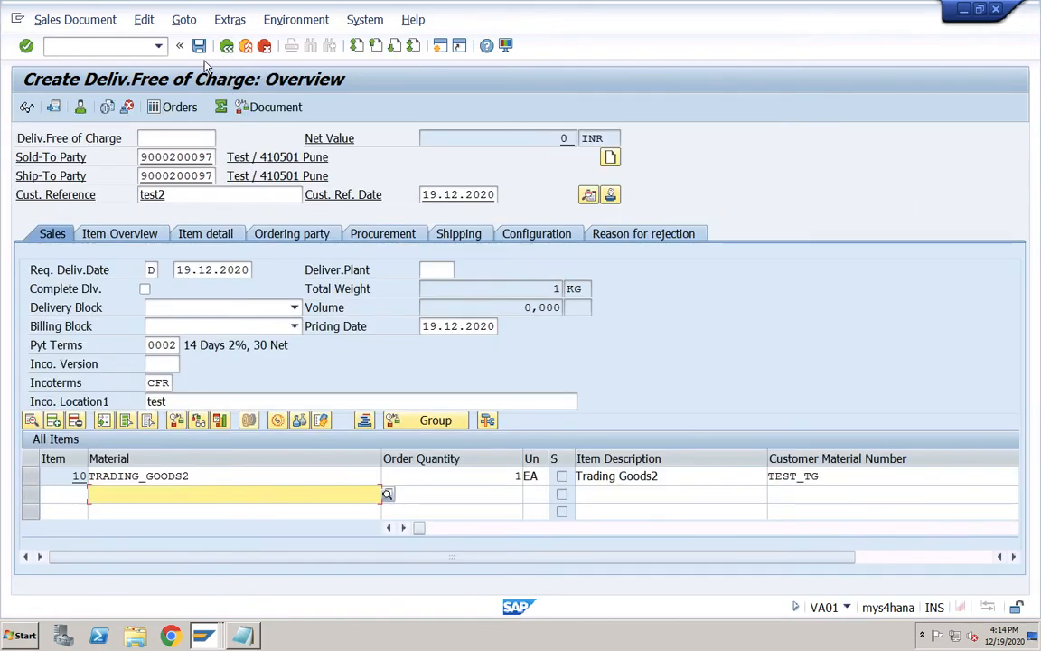
click(199, 45)
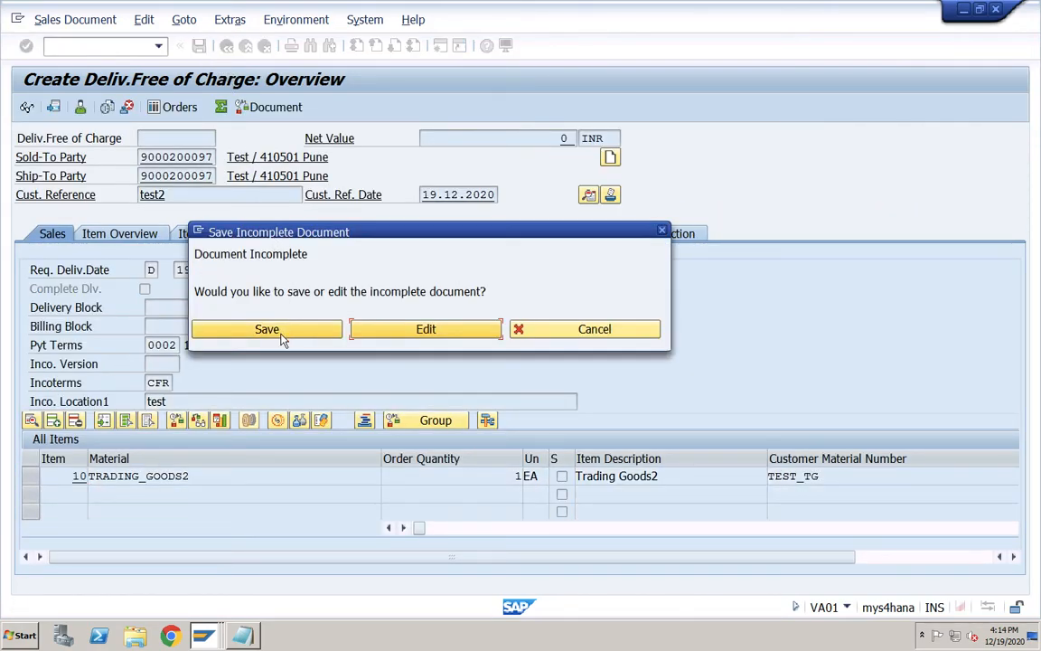
click(327, 329)
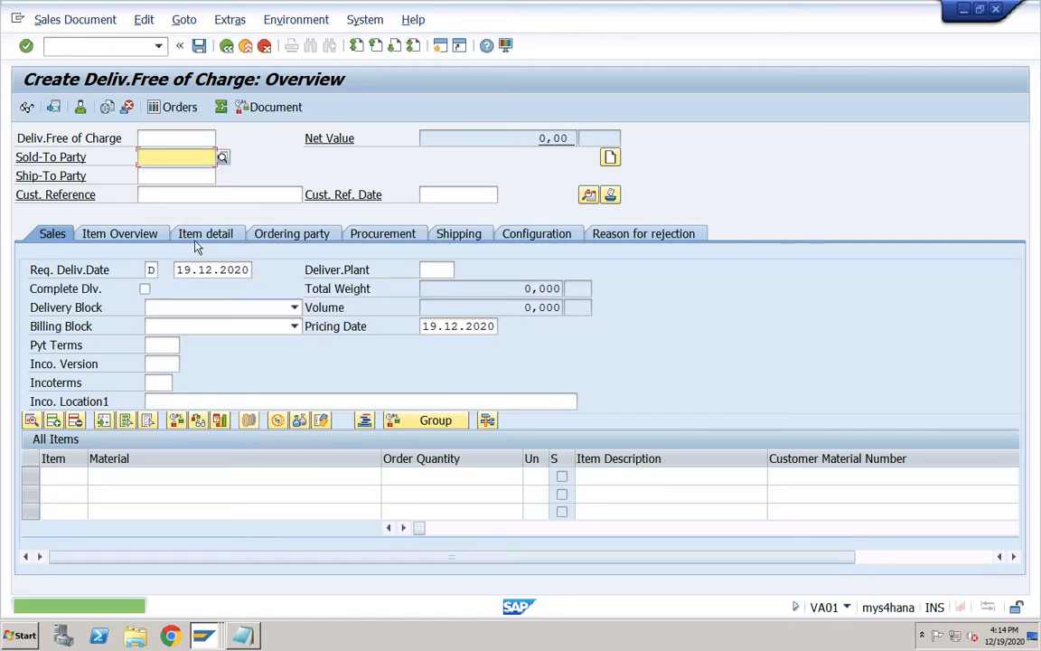
- Open the saved free-of-charge delivery order for changes with transaction VA02
click(75, 19)
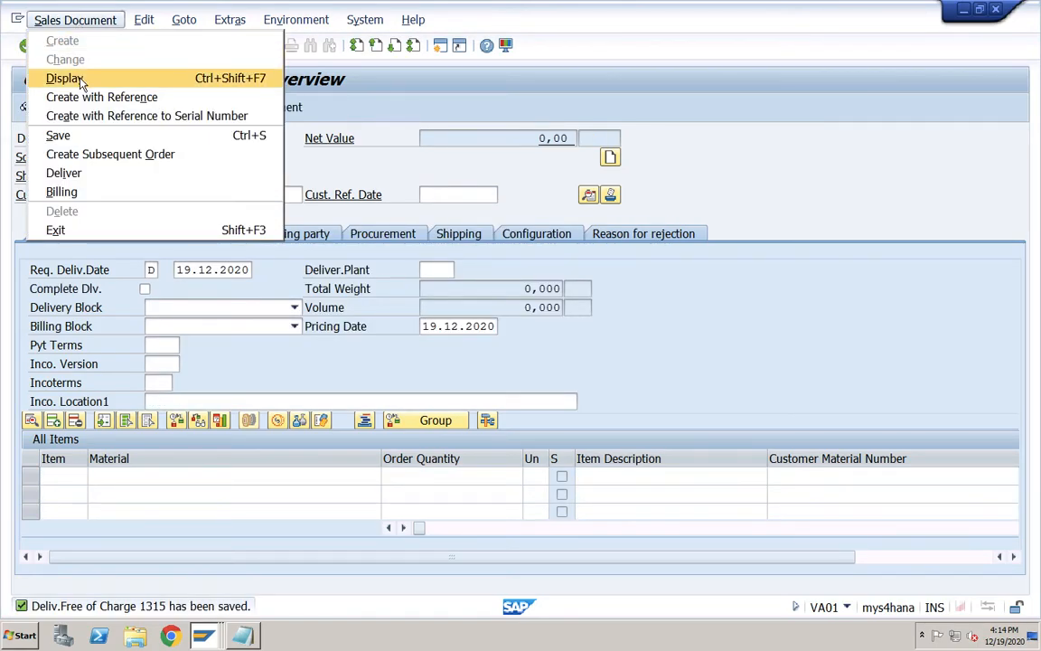
click(18, 74)
click(88, 47)
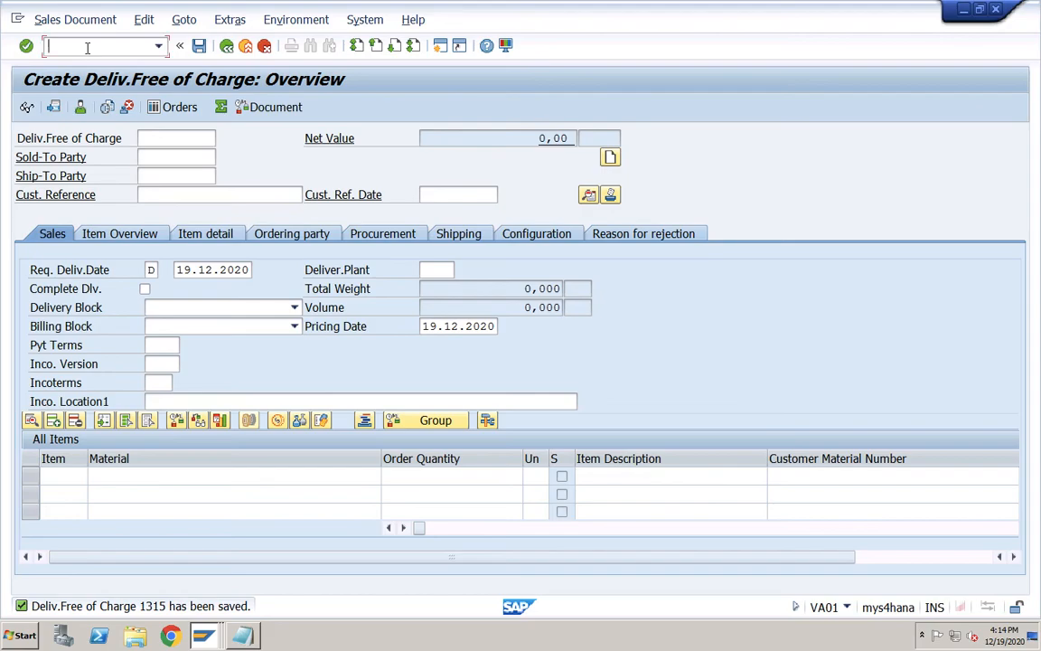
text(/nva02)
key(Return)
key(Return)
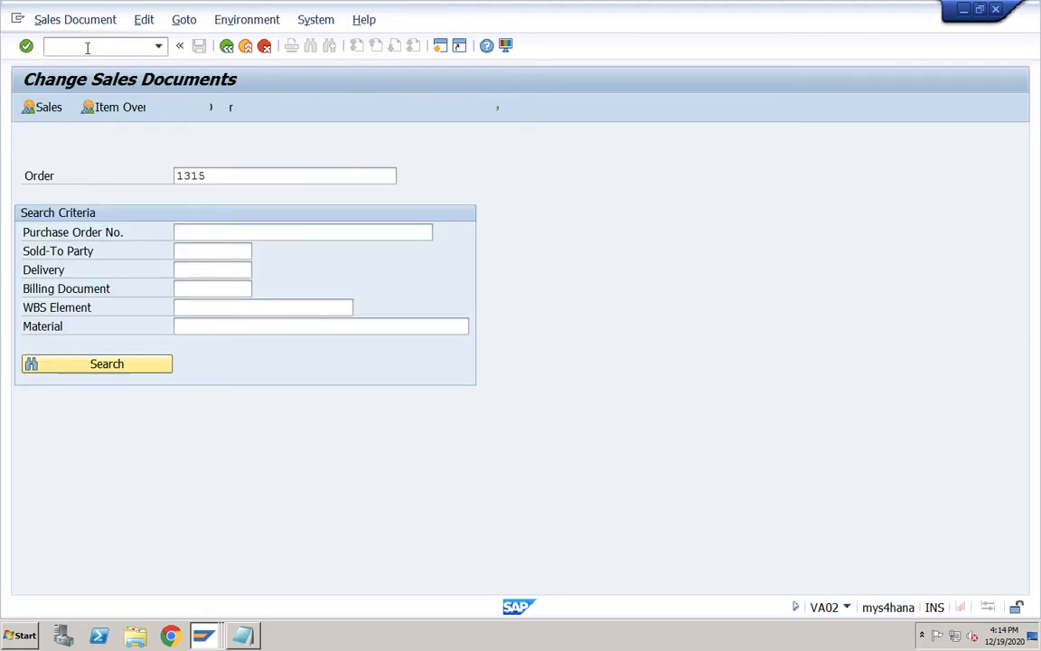
- From the order's incompletion log, set the order reason to 105 Free of Charge Sample and save the order
click(144, 20)
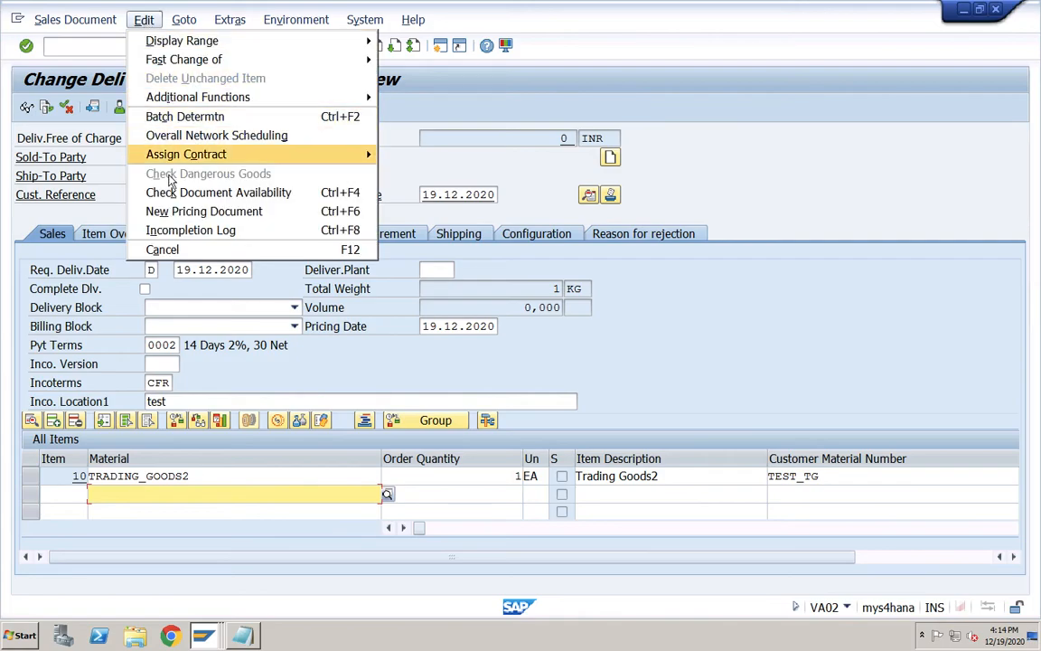
click(165, 231)
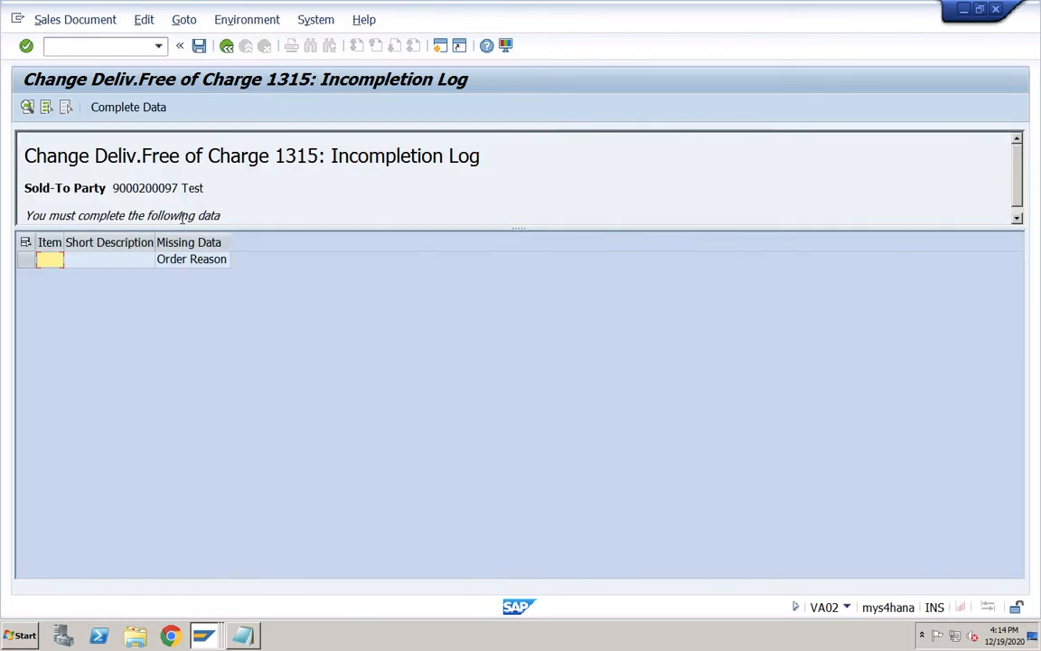
double_click(191, 260)
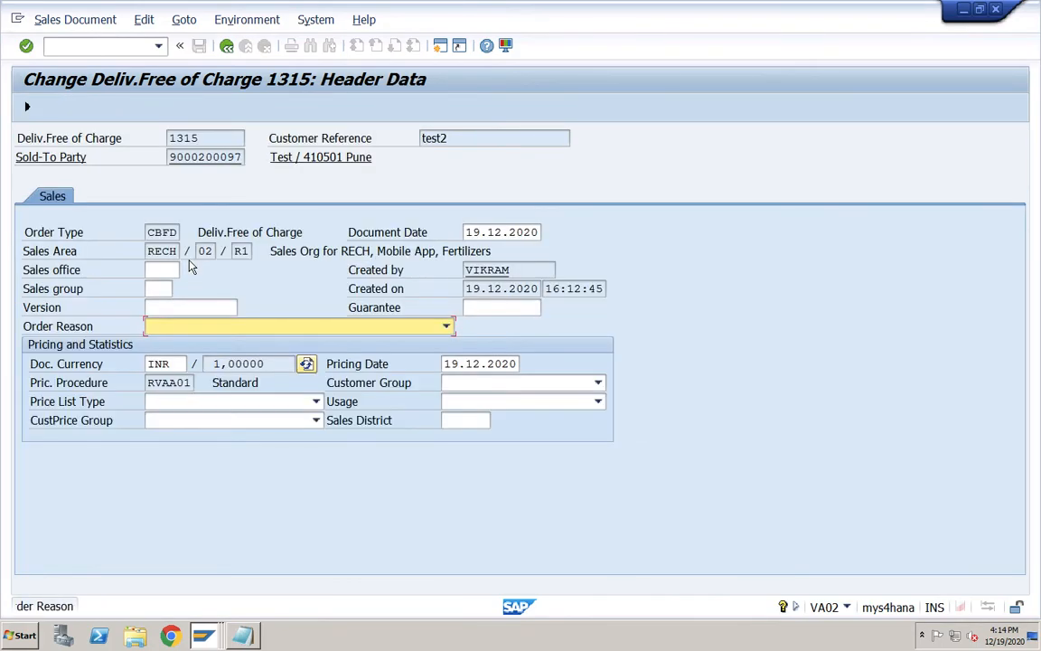
click(280, 329)
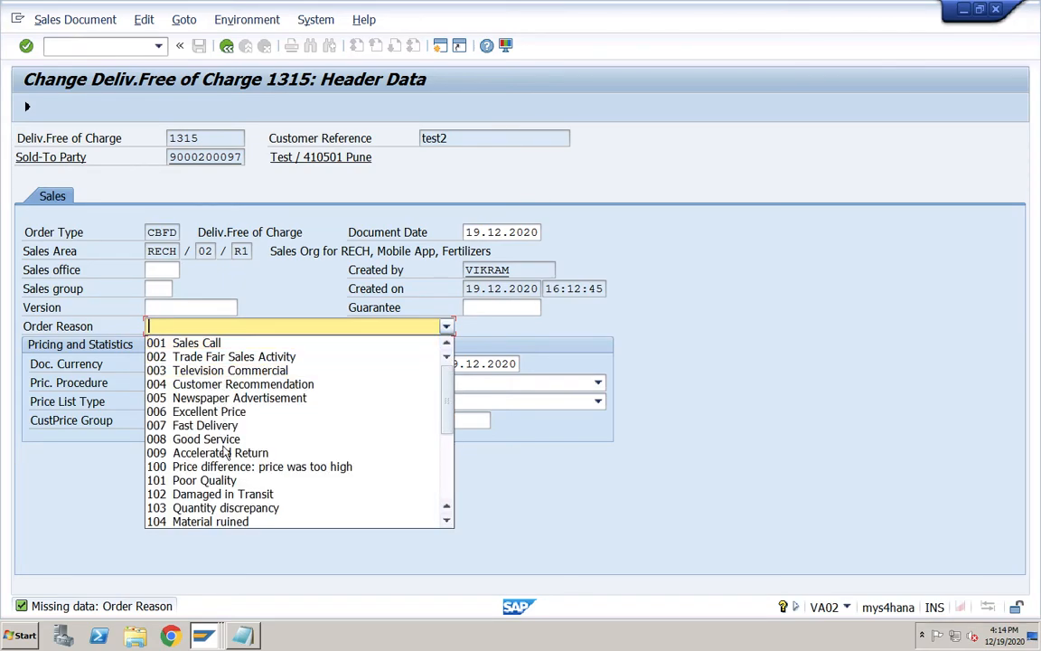
click(451, 460)
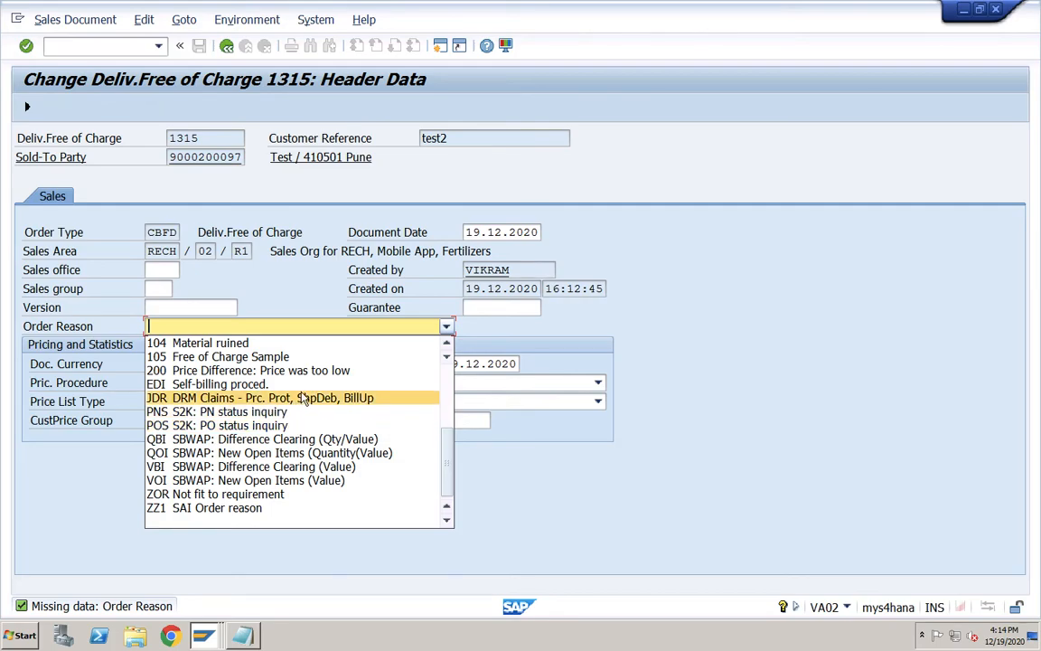
click(270, 356)
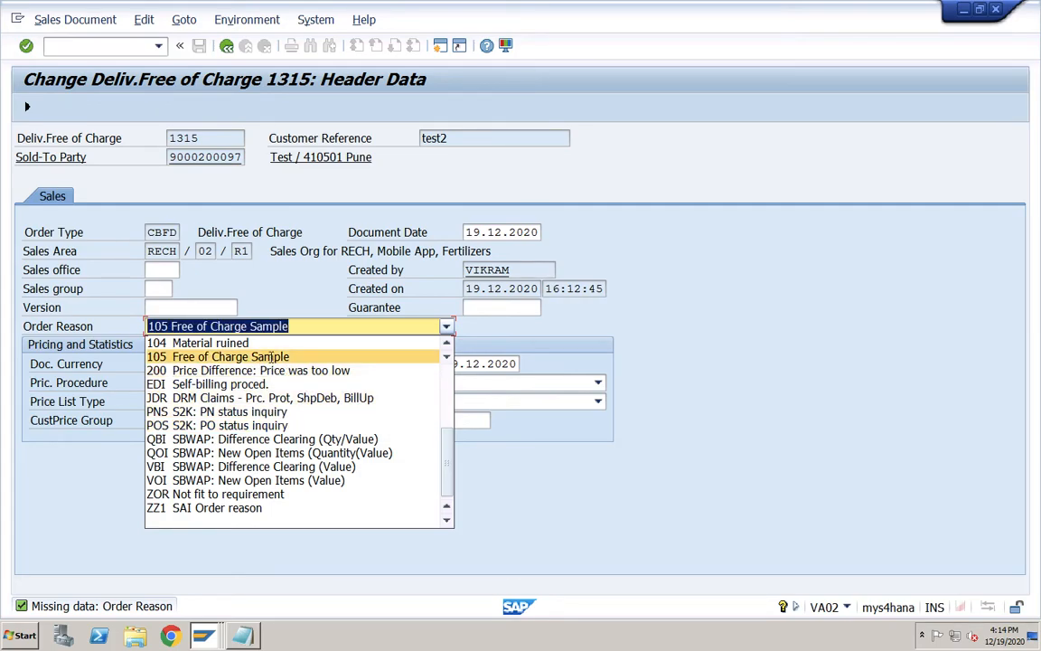
click(227, 45)
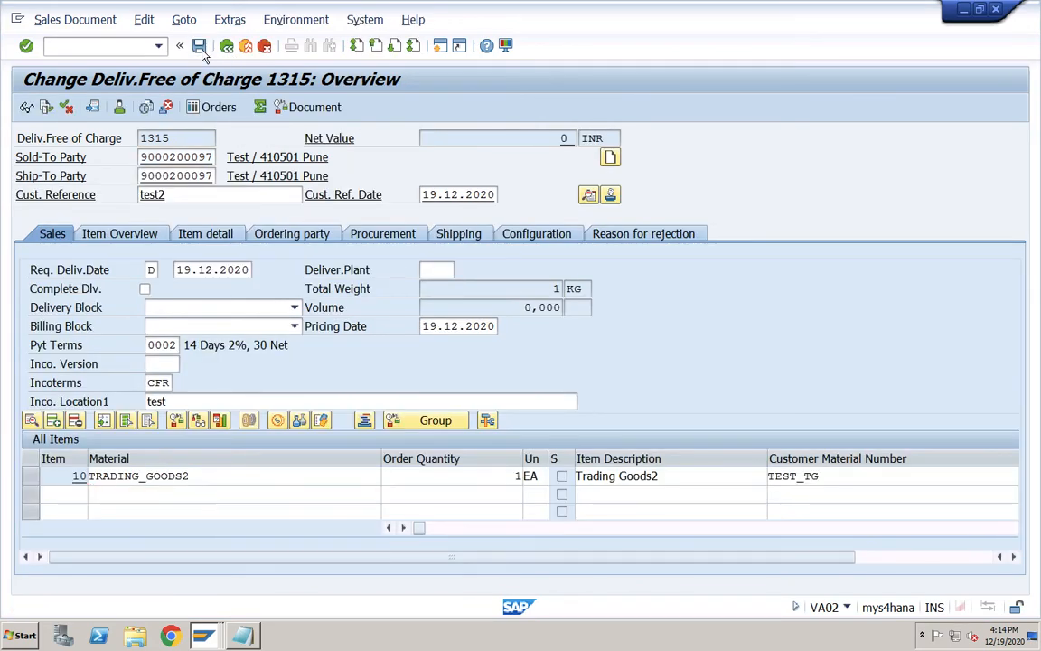
click(199, 46)
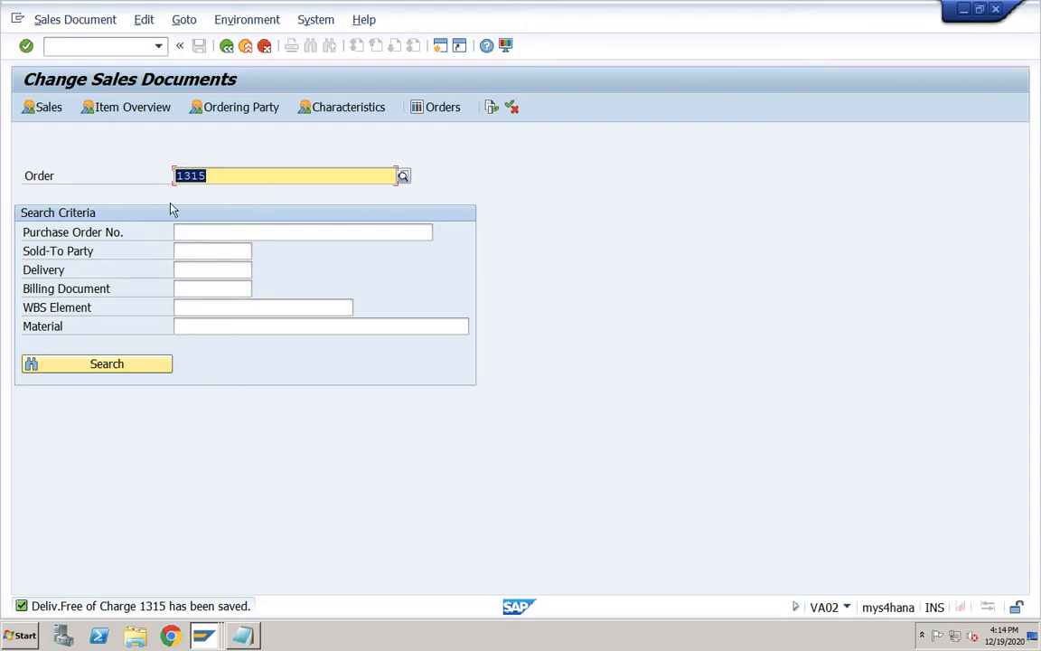
- Reopen the order for changes and check the delivery date in the TRADING_GOODS2 item's schedule lines
click(123, 47)
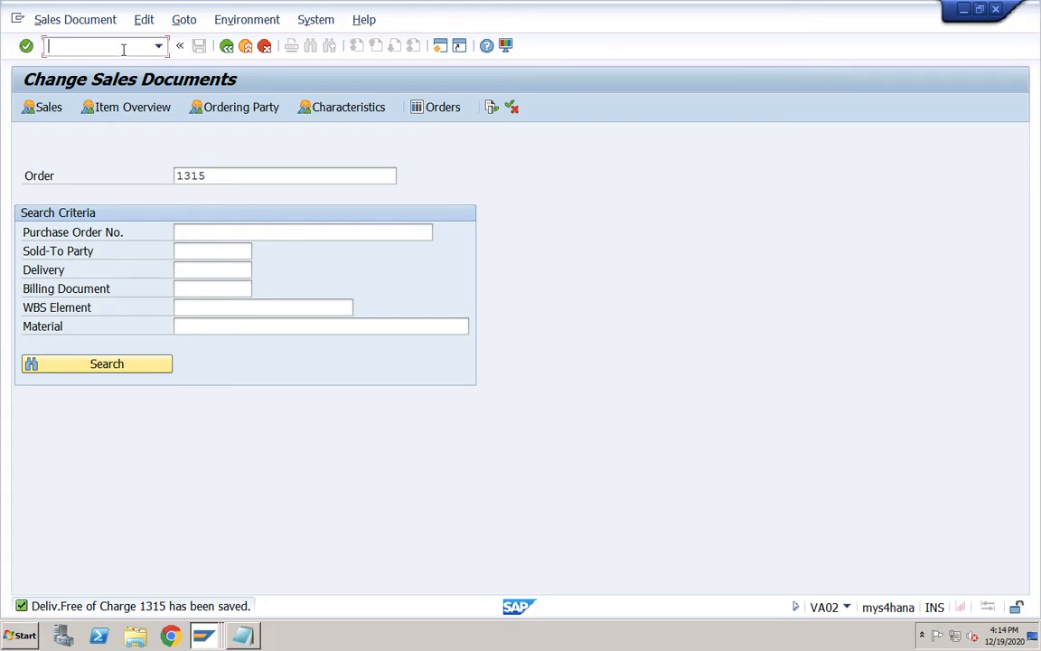
click(215, 176)
key(Return)
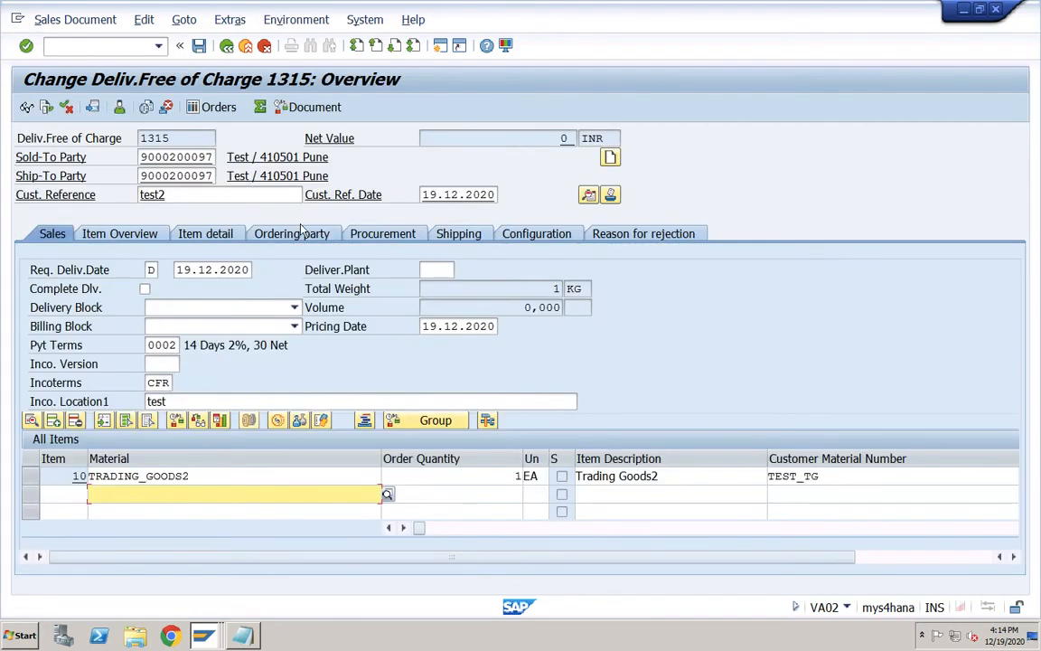
double_click(341, 478)
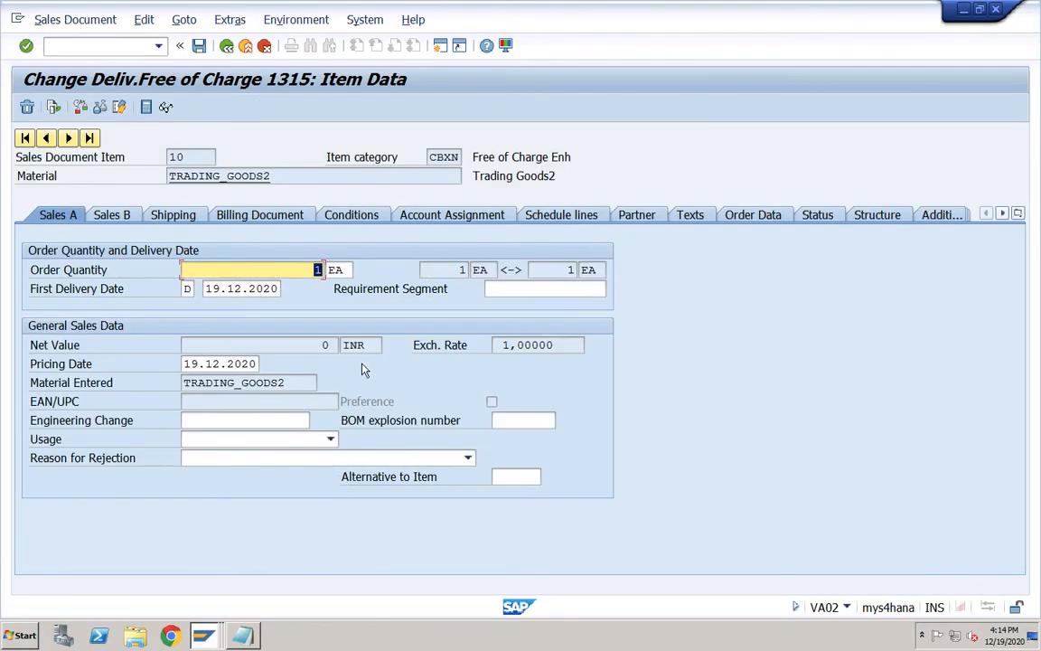
click(534, 214)
click(193, 362)
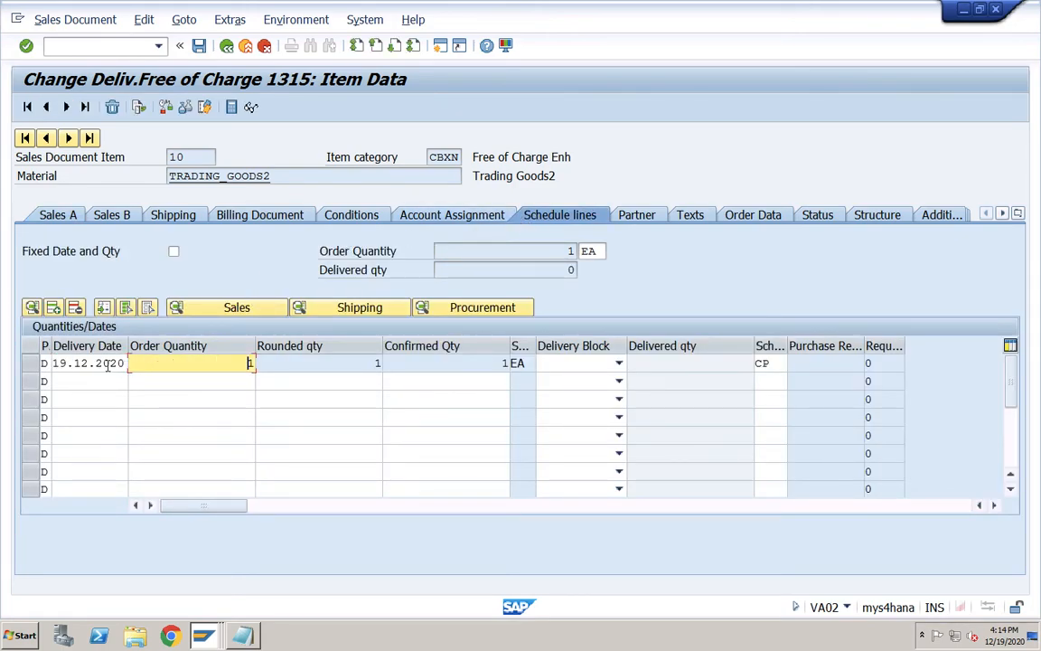
drag(55, 363, 124, 362)
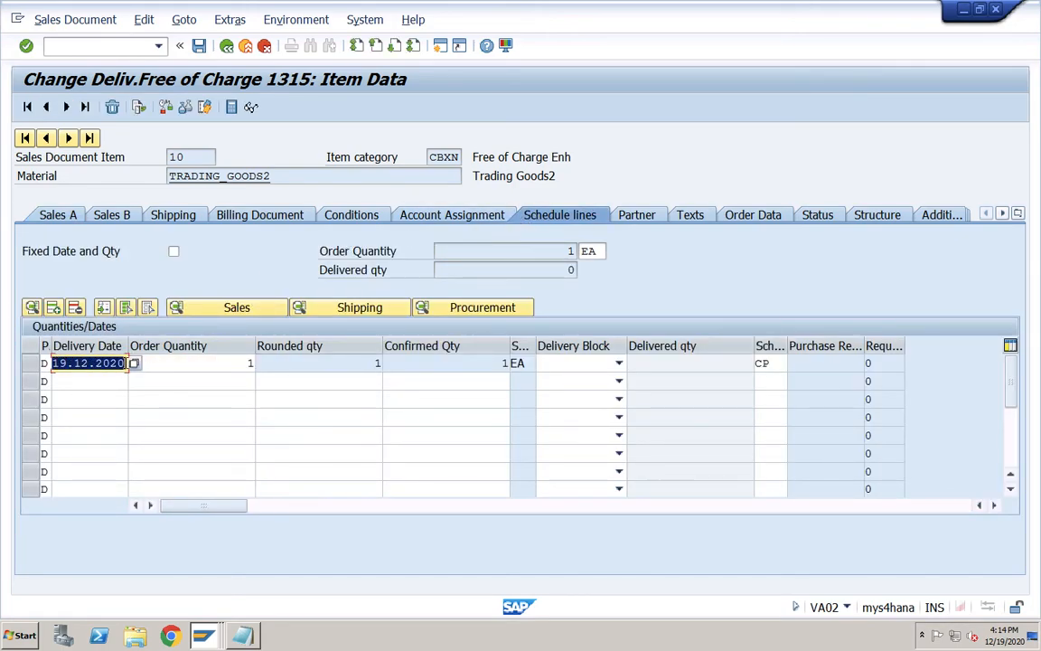
- Start an outbound delivery for the order with transaction VL01N, using shipping point rc01
click(108, 45)
text(/nvl01n)
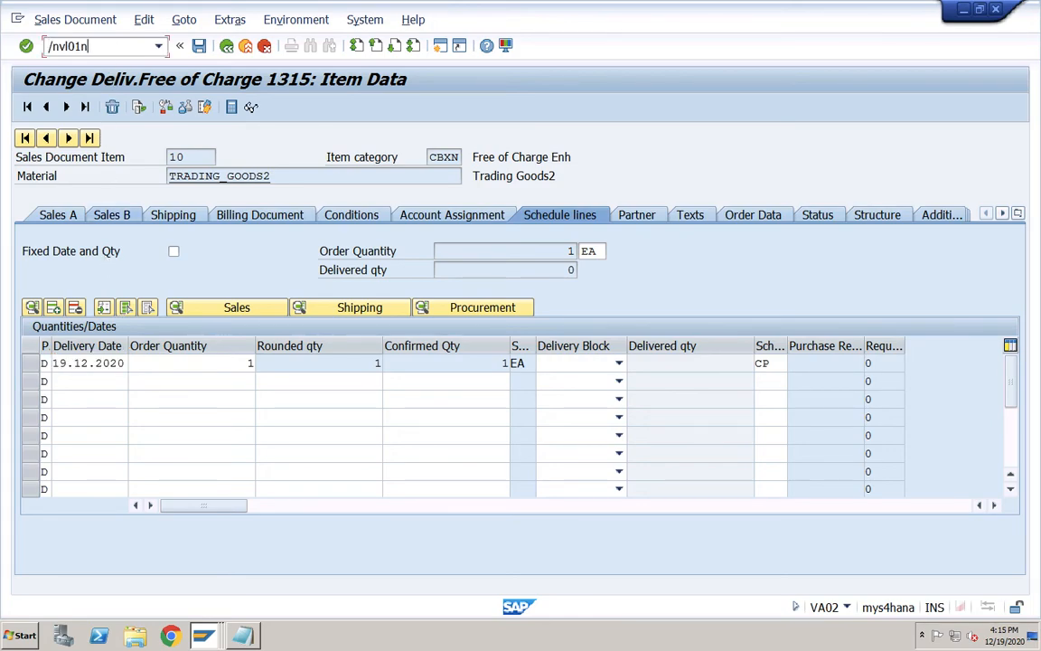
key(Return)
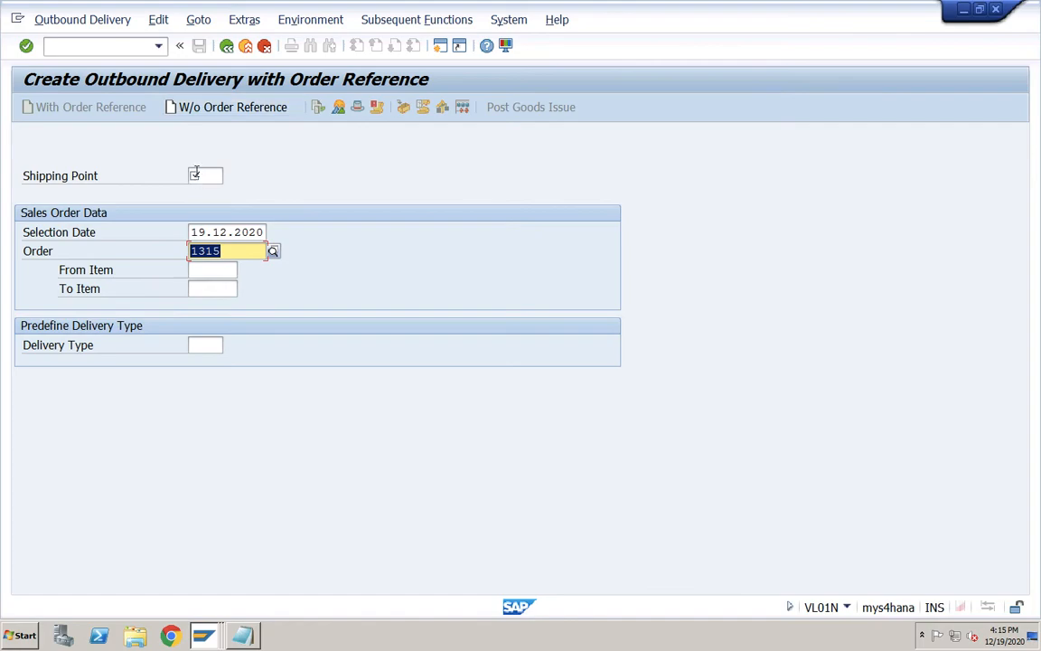
click(195, 175)
click(217, 192)
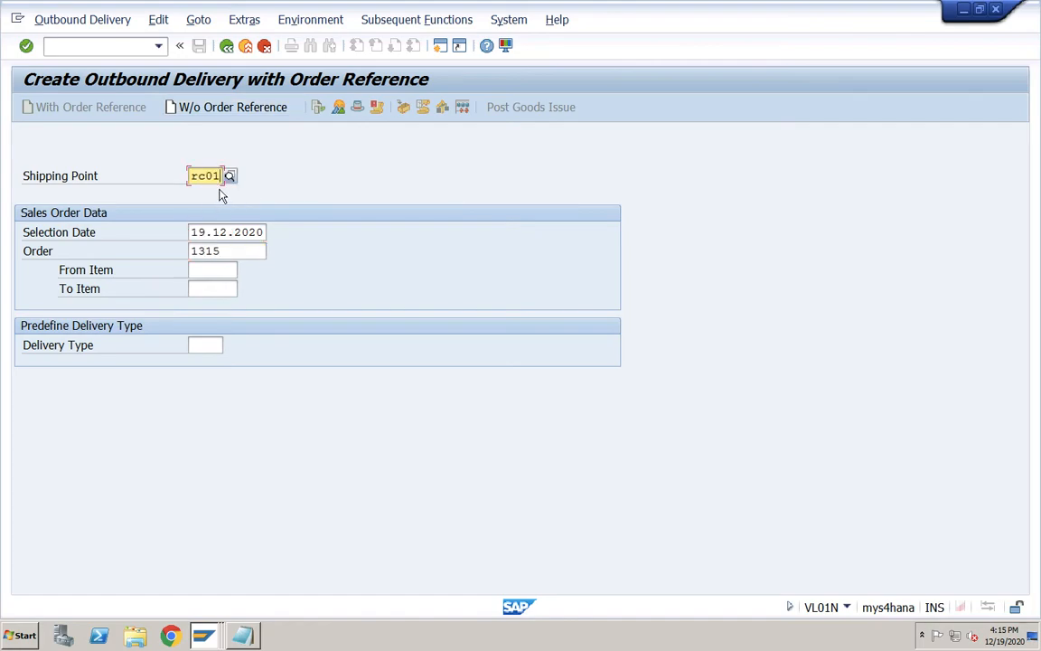
key(Return)
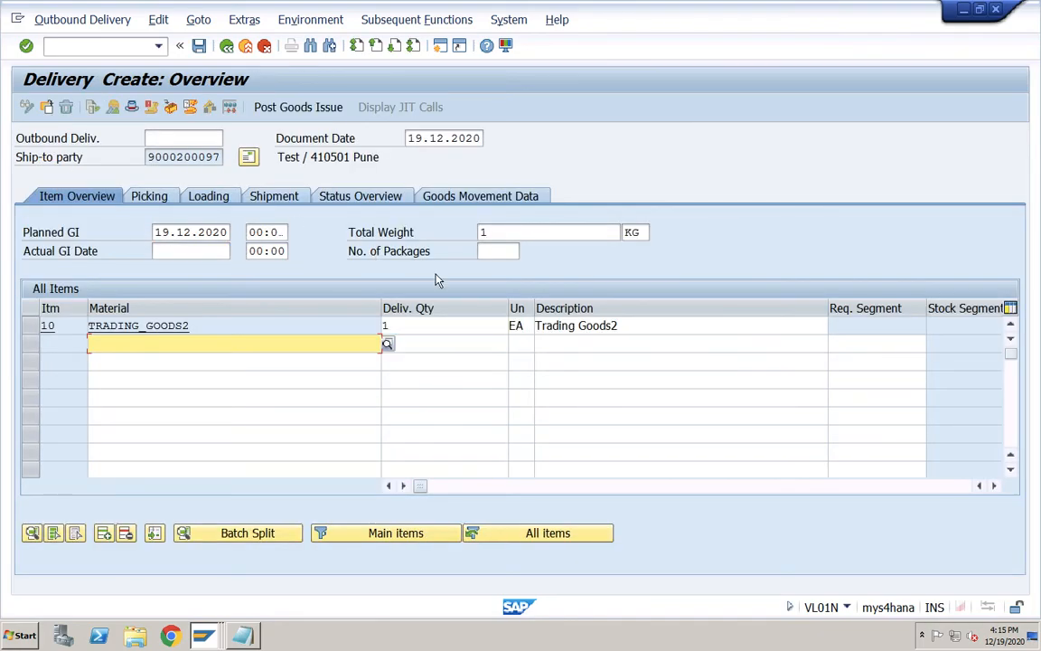
- Set the TRADING_GOODS2 delivery item's picked quantity to 1 and storage location to s001, and try to post the goods issue
click(152, 193)
click(750, 327)
text(1)
click(429, 326)
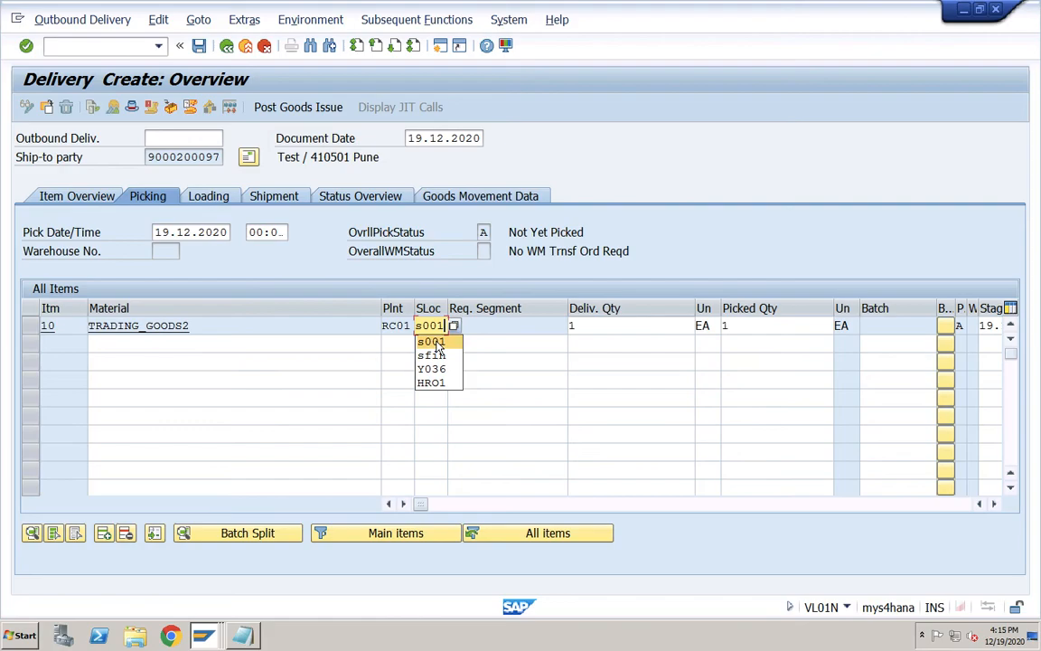
click(431, 342)
click(298, 106)
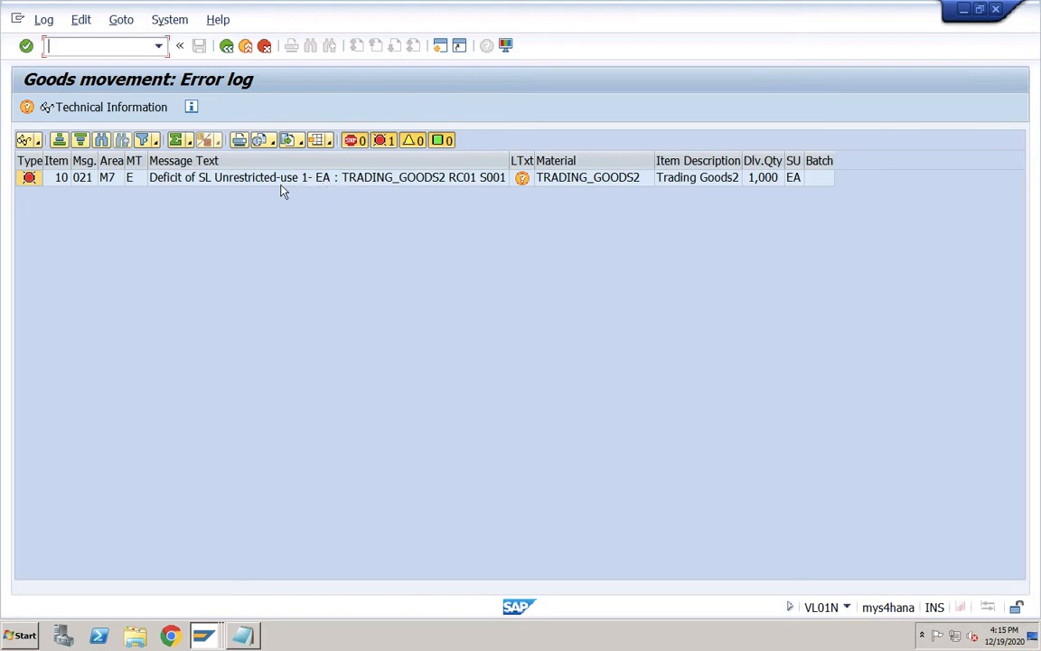
- Return from the goods movement error log to the delivery and check the TRADING_GOODS2 item's delivery and picked quantities
click(228, 47)
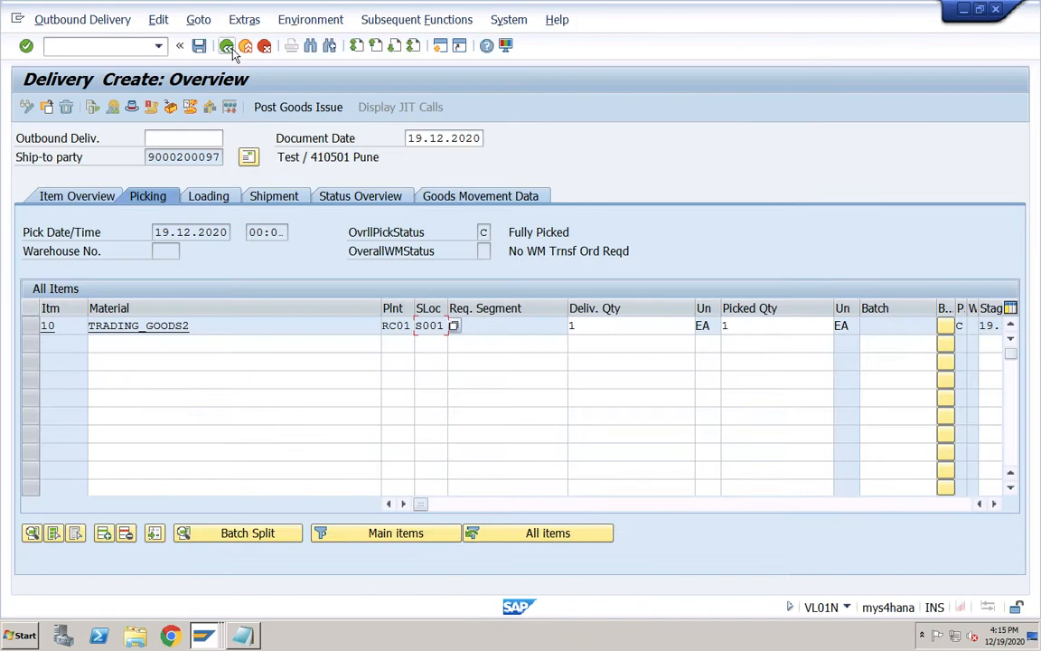
click(597, 326)
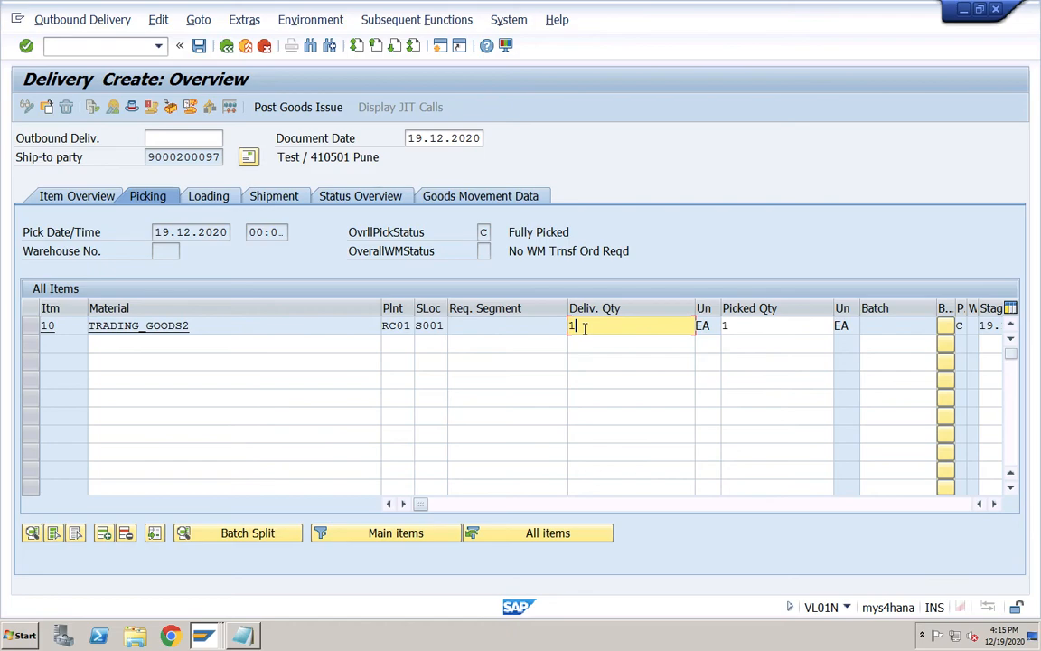
click(753, 331)
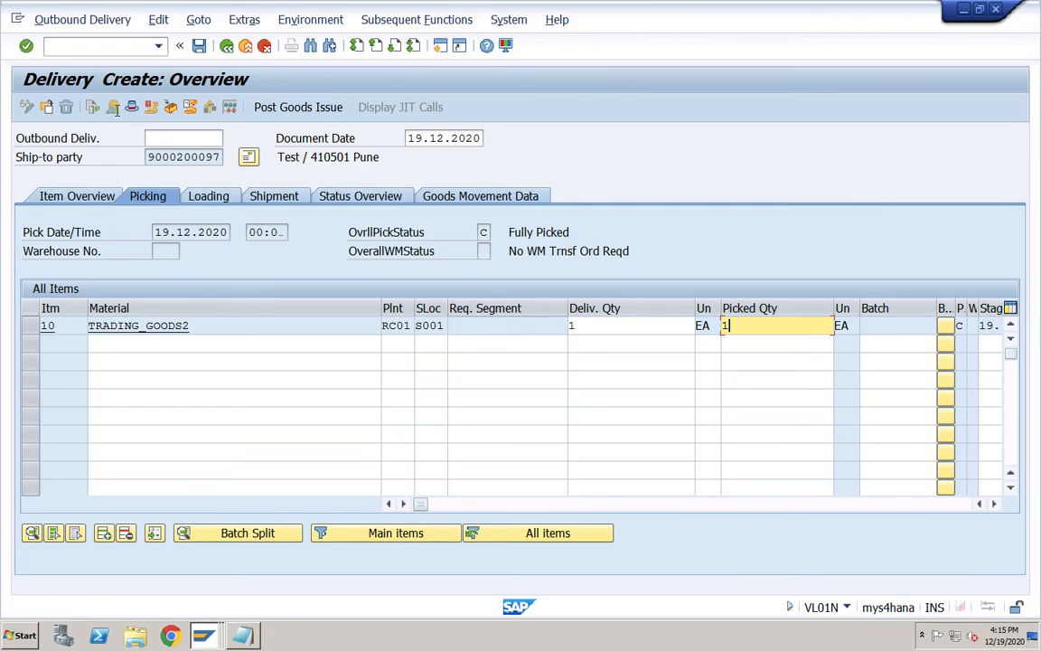
- Reopen the free-of-charge order with transaction VA02 and change item 10's material to TRADING_GOODS, accepting the new pricing
click(113, 46)
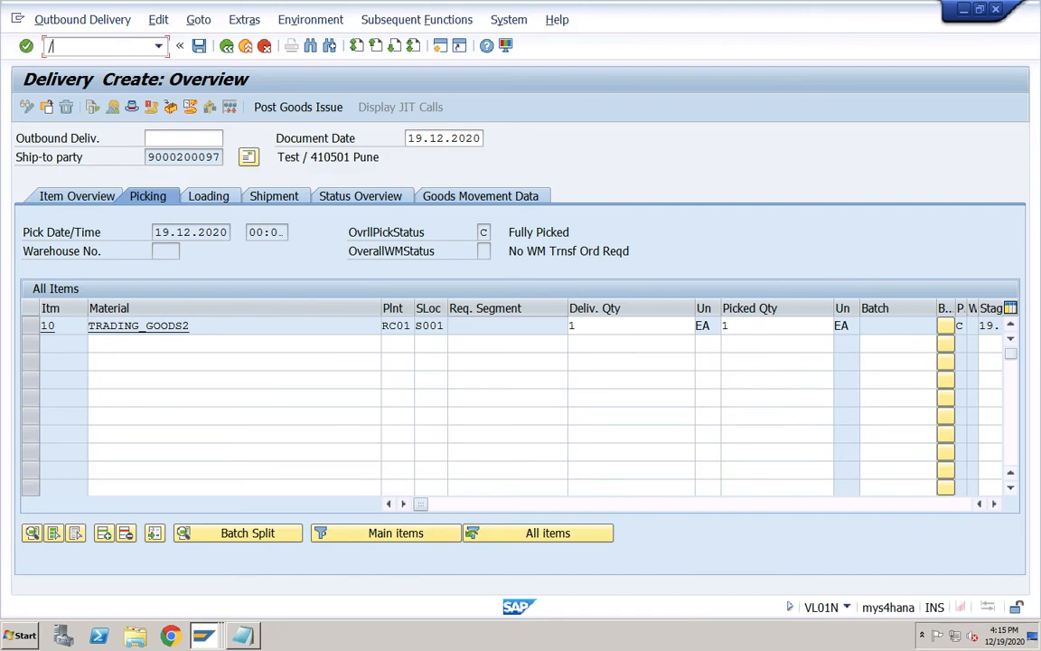
text(/nva02)
key(Return)
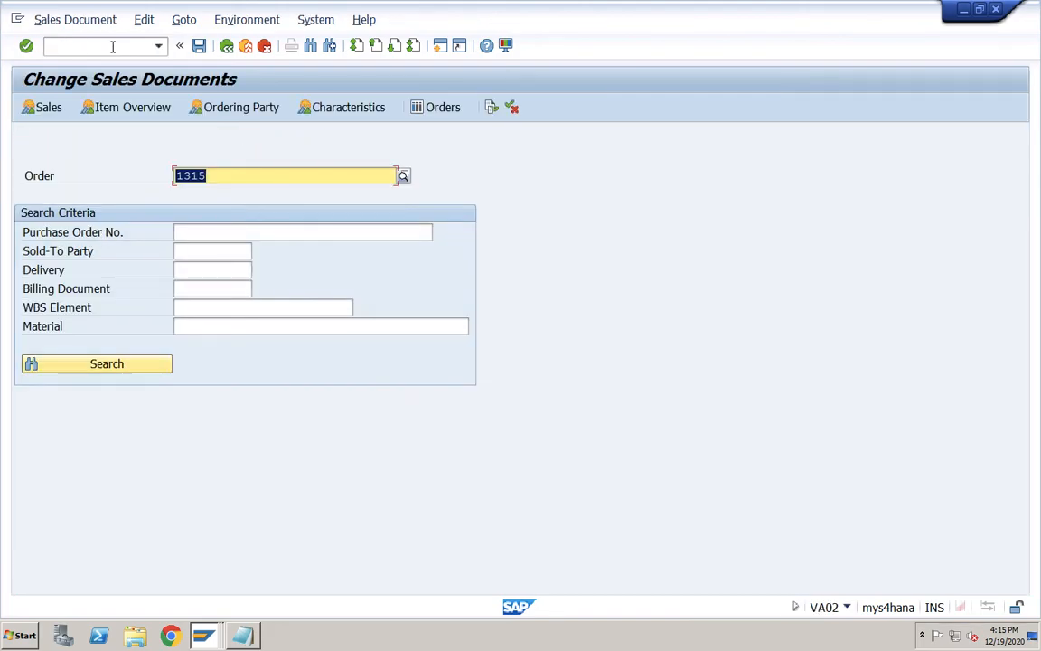
key(Return)
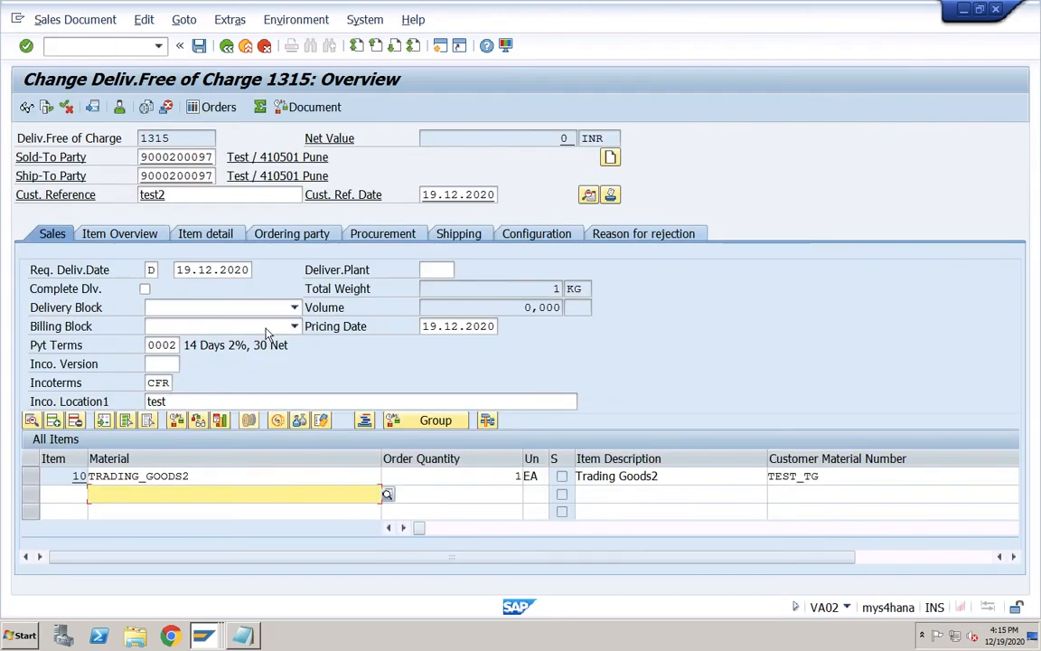
click(224, 471)
key(BackSpace)
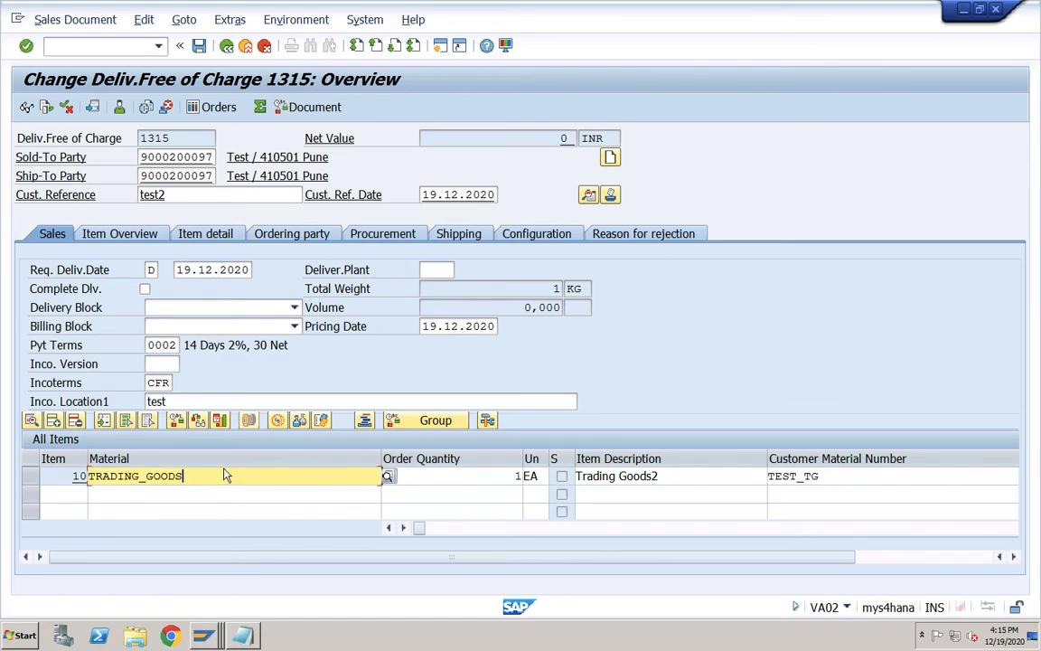
key(Return)
click(498, 480)
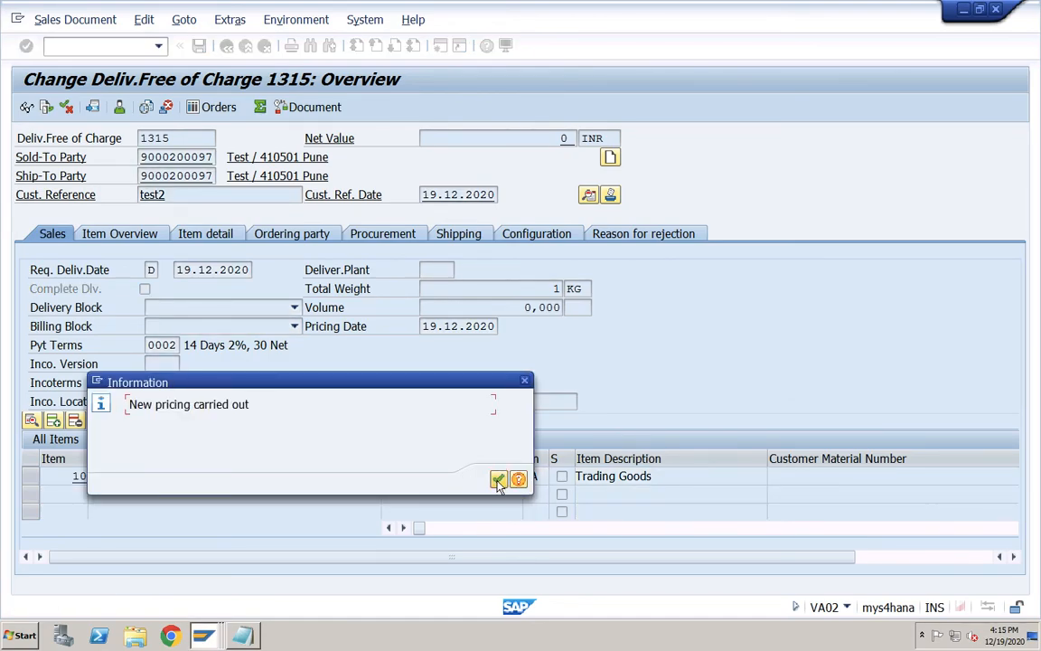
click(498, 480)
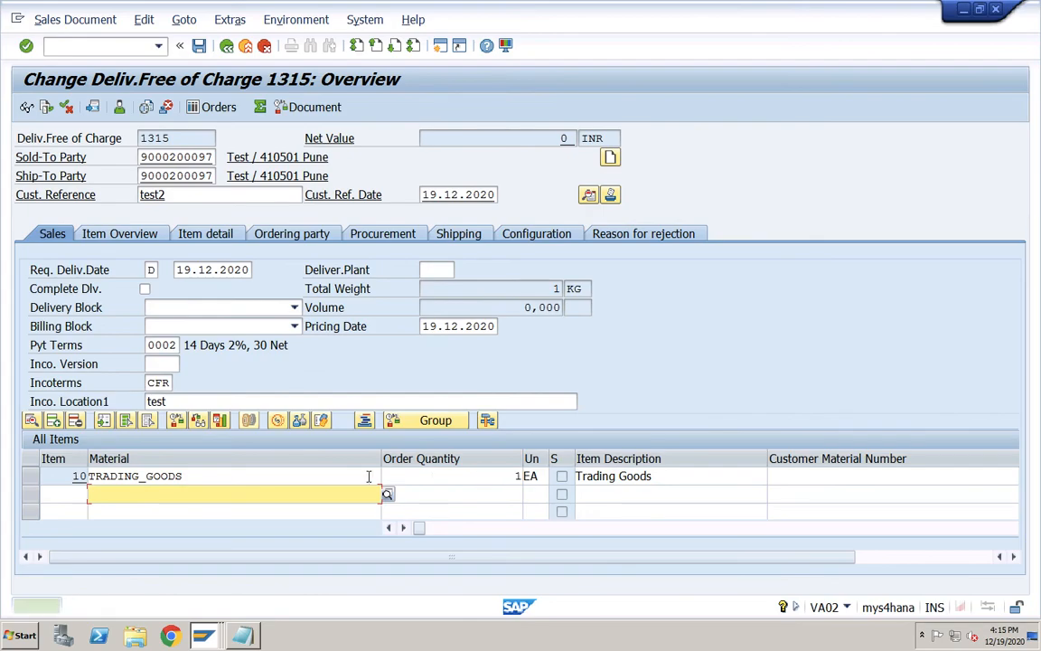
- Add condition type PR00 with an amount of 2000 to the TRADING_GOODS item's pricing conditions
double_click(264, 476)
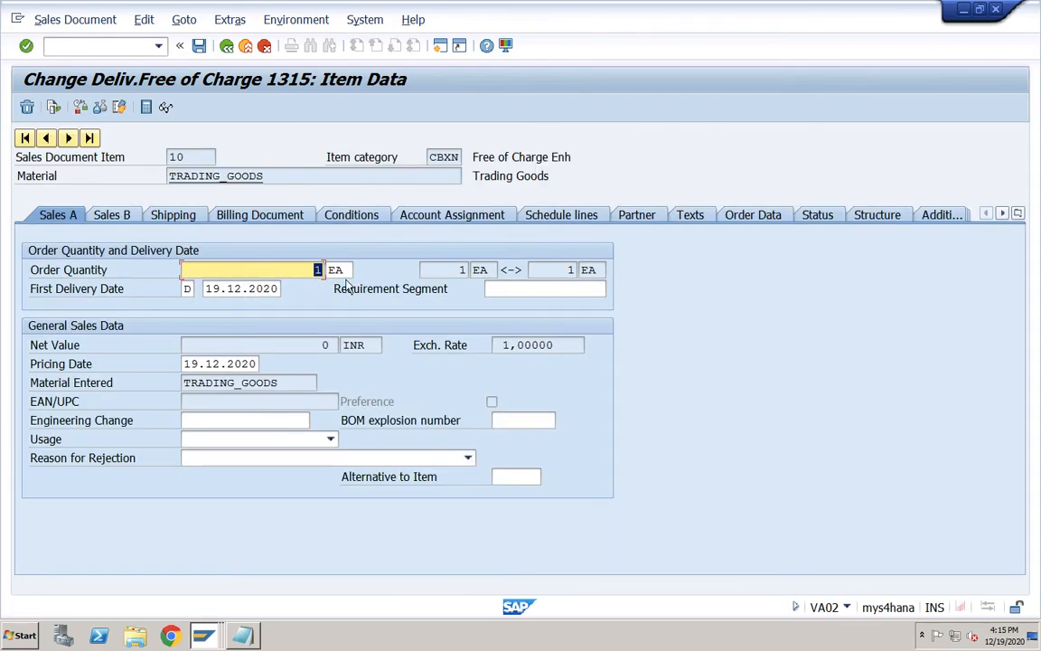
click(360, 217)
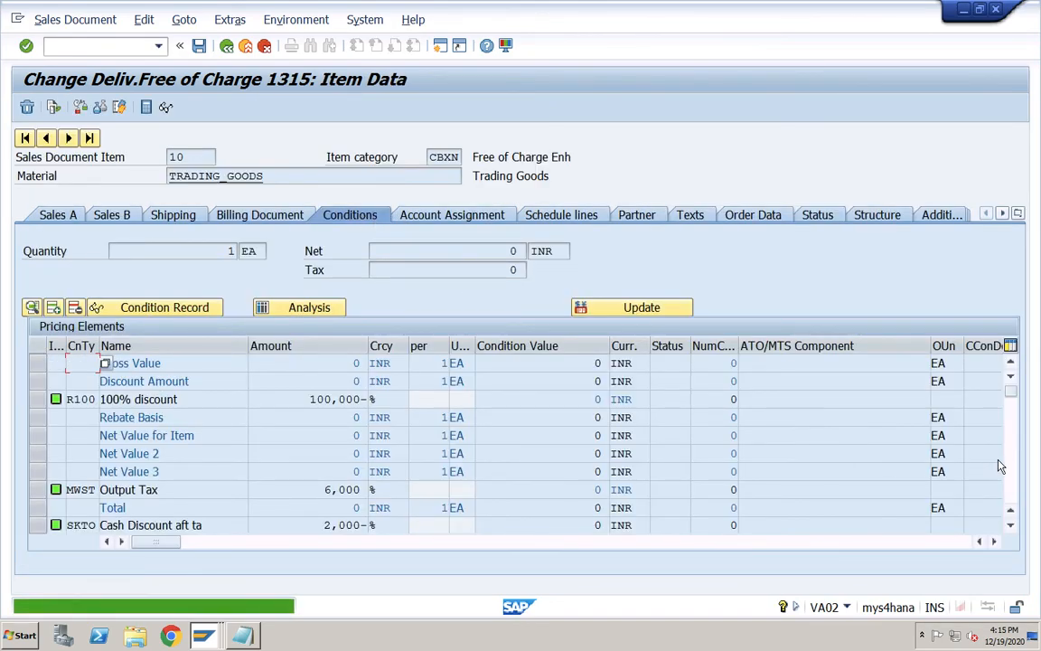
click(1010, 462)
text(pr00)
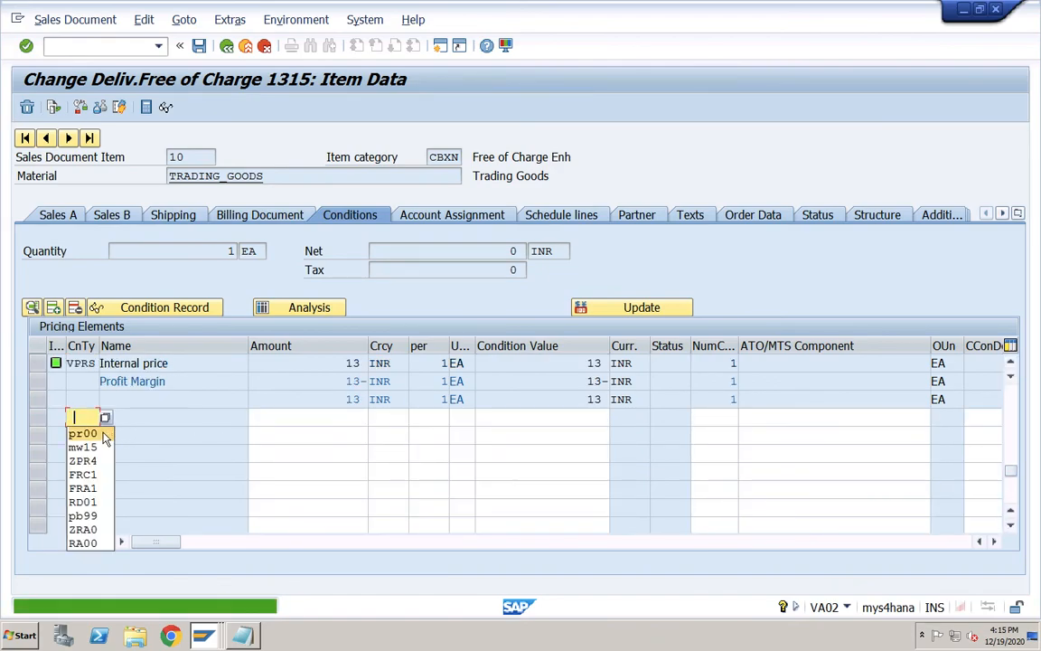
click(302, 416)
click(318, 433)
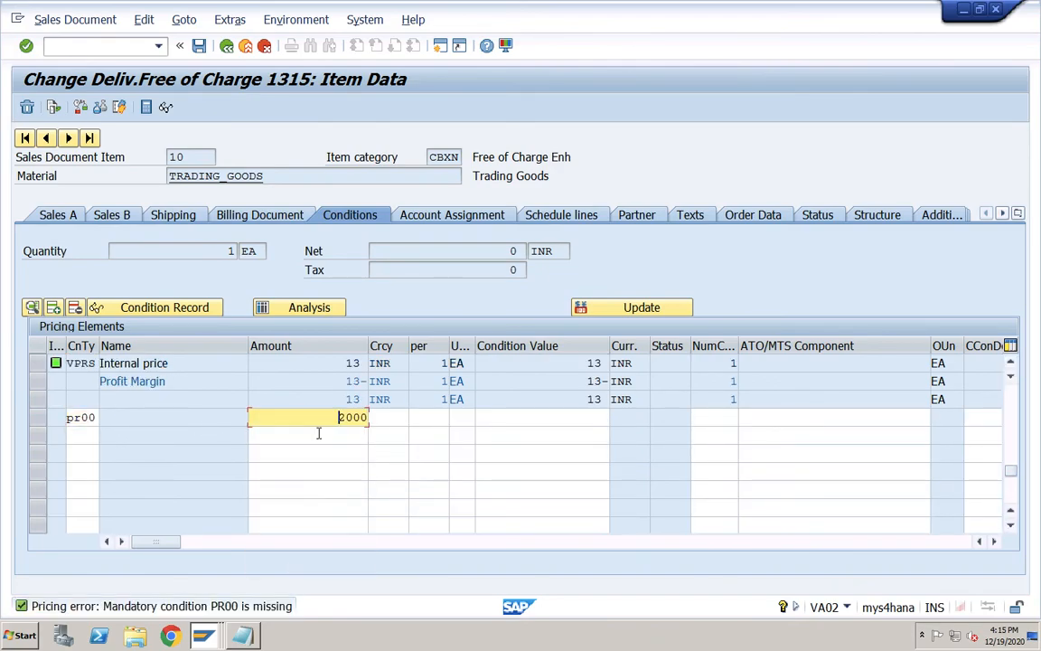
key(Return)
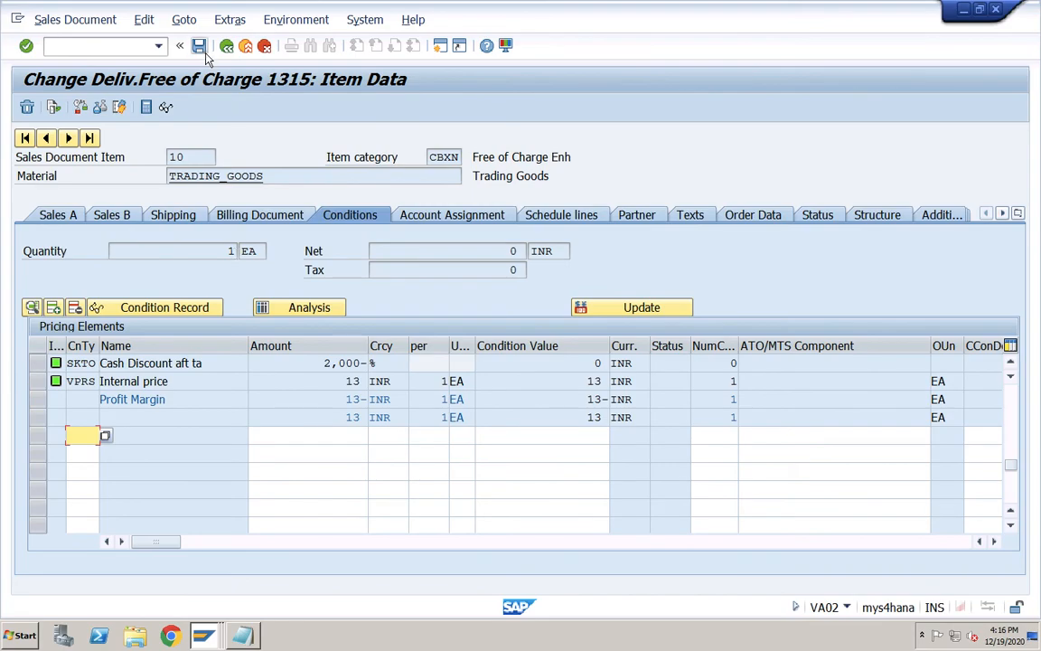
- Check the order's incompletion log and save the order
click(143, 20)
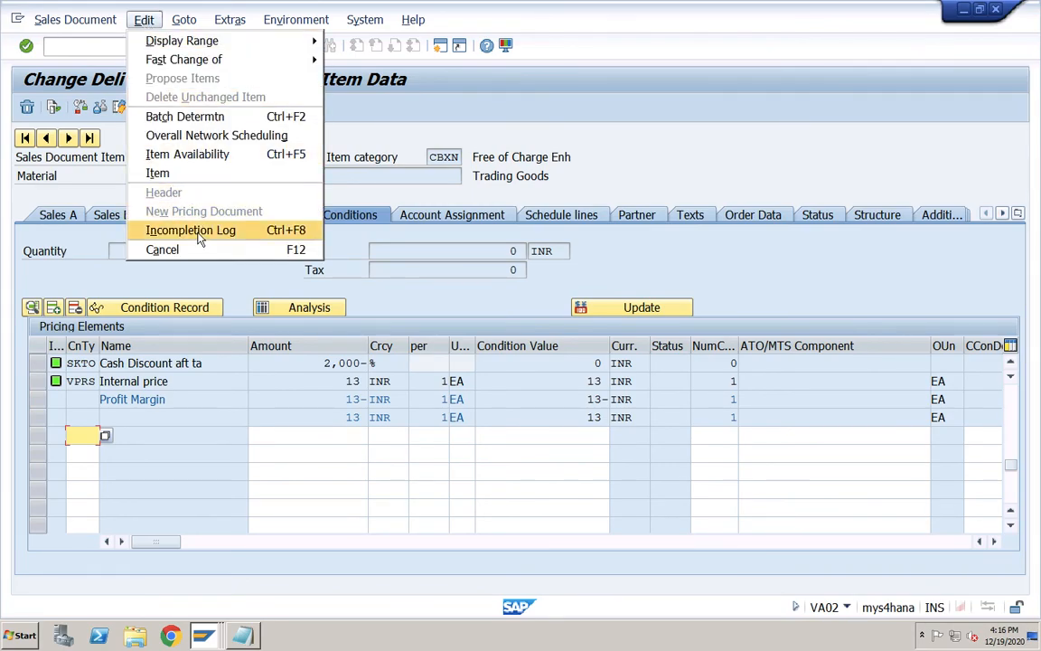
click(226, 219)
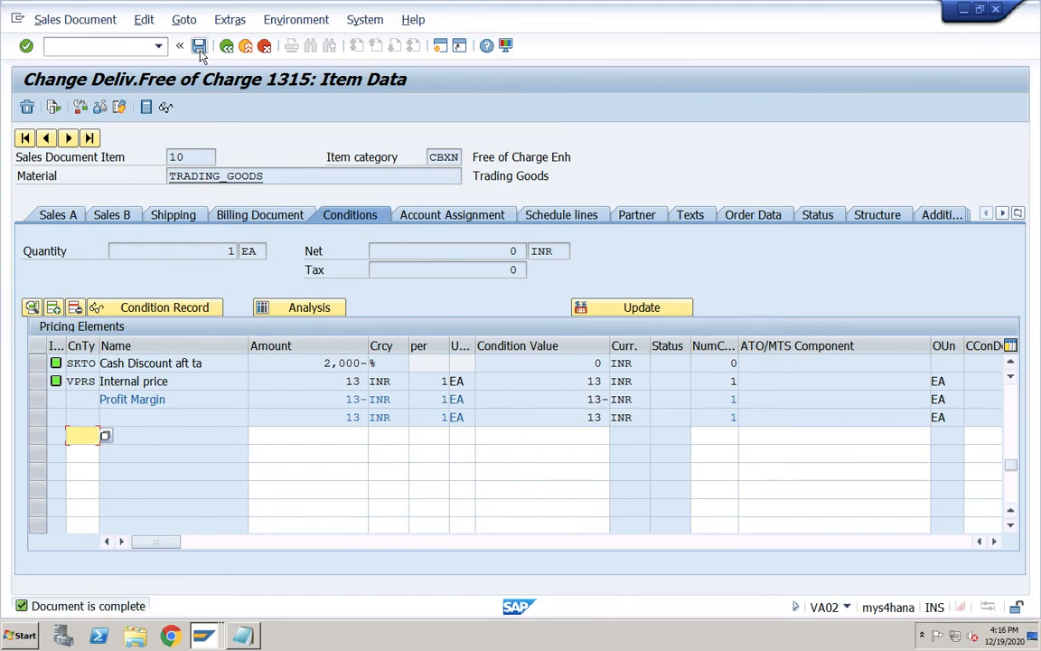
click(199, 46)
- Start an outbound delivery for the changed order with transaction VL01N
click(130, 46)
text(/nvl01n)
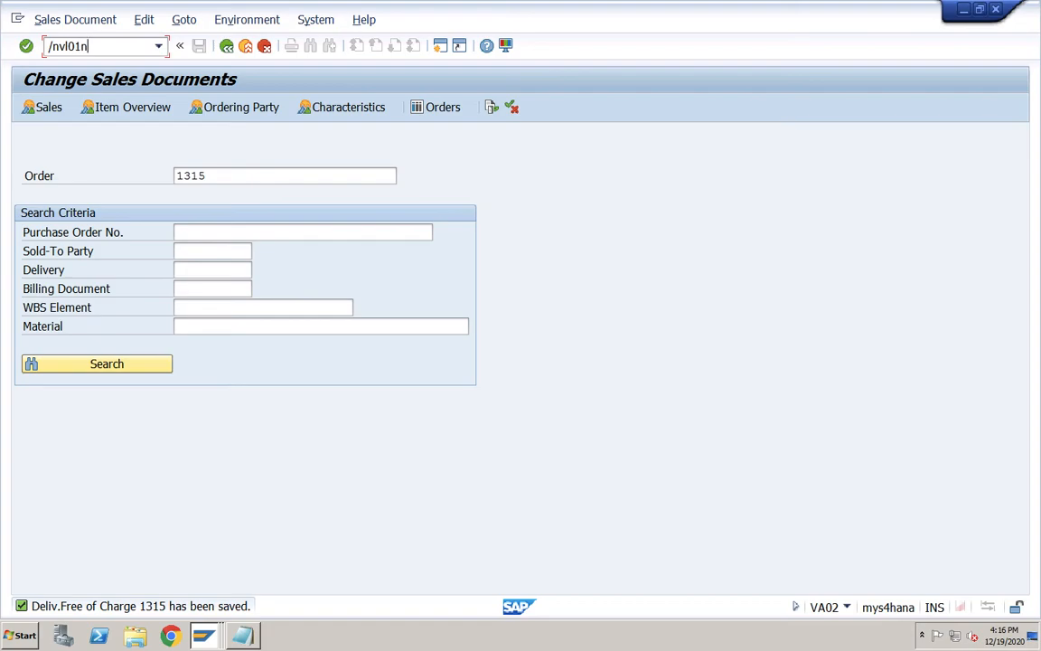
key(Return)
key(Return)
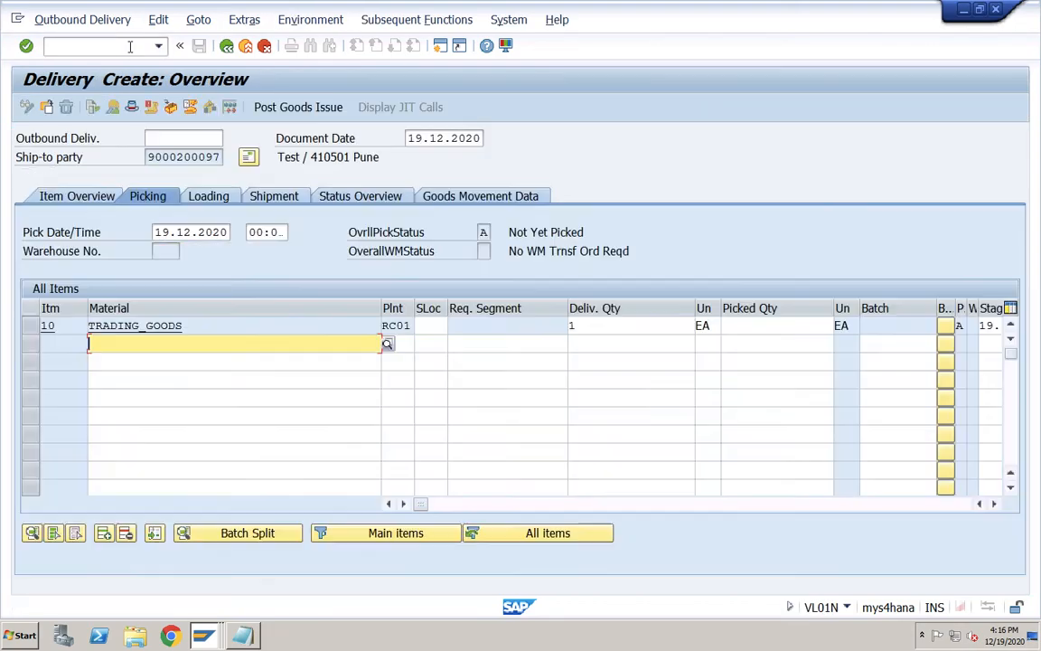
- Set the TRADING_GOODS delivery item's storage location to s001 and picked quantity to 1, and post the goods issue
click(426, 328)
click(432, 340)
click(760, 328)
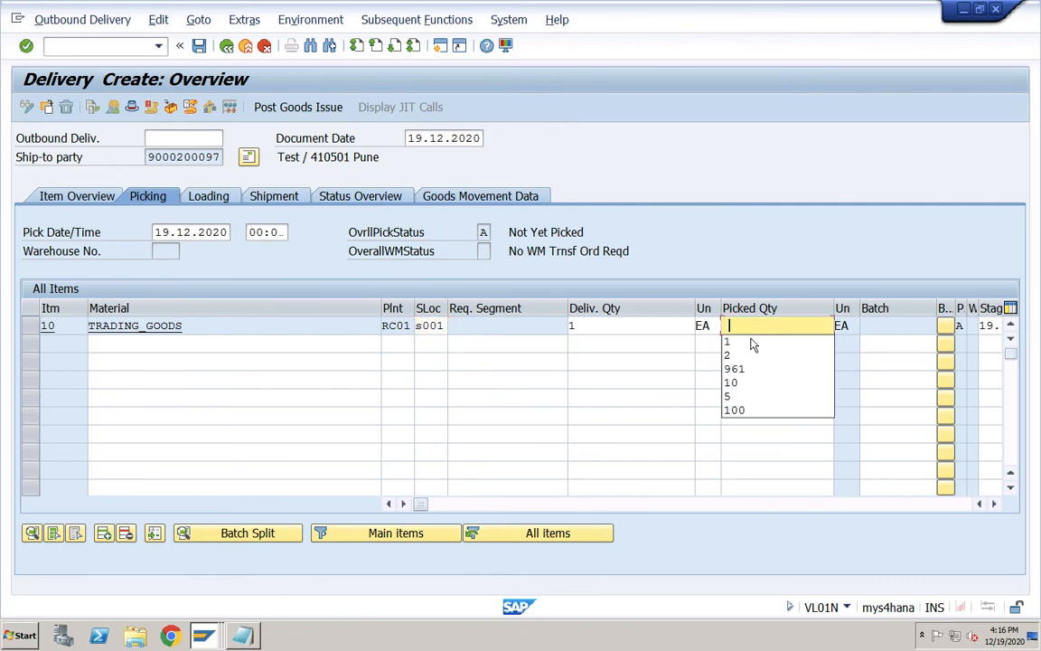
click(748, 344)
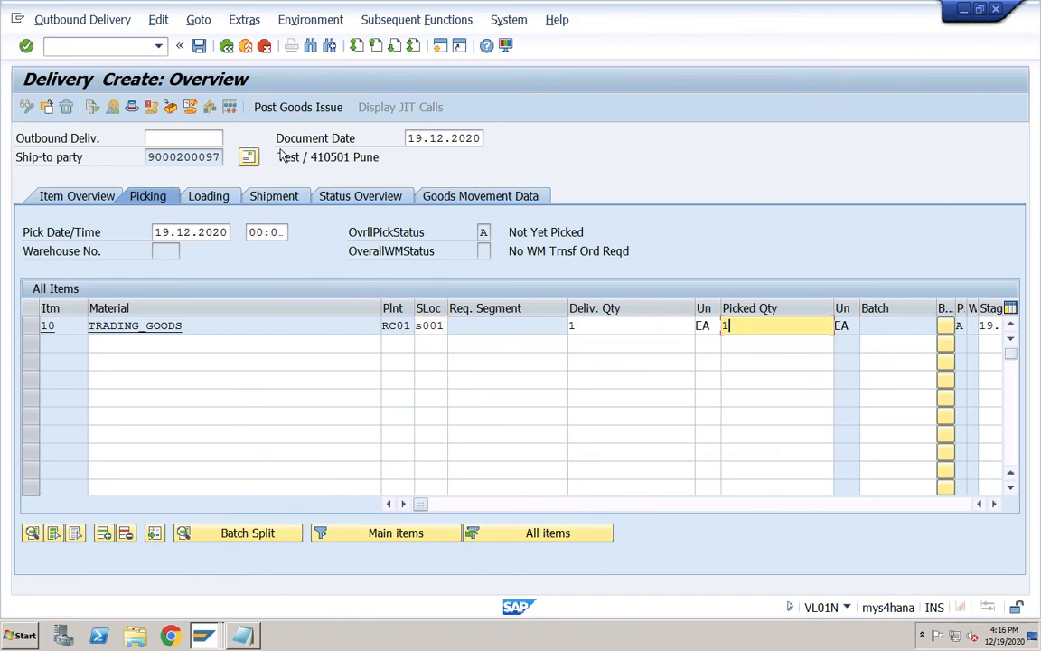
click(298, 105)
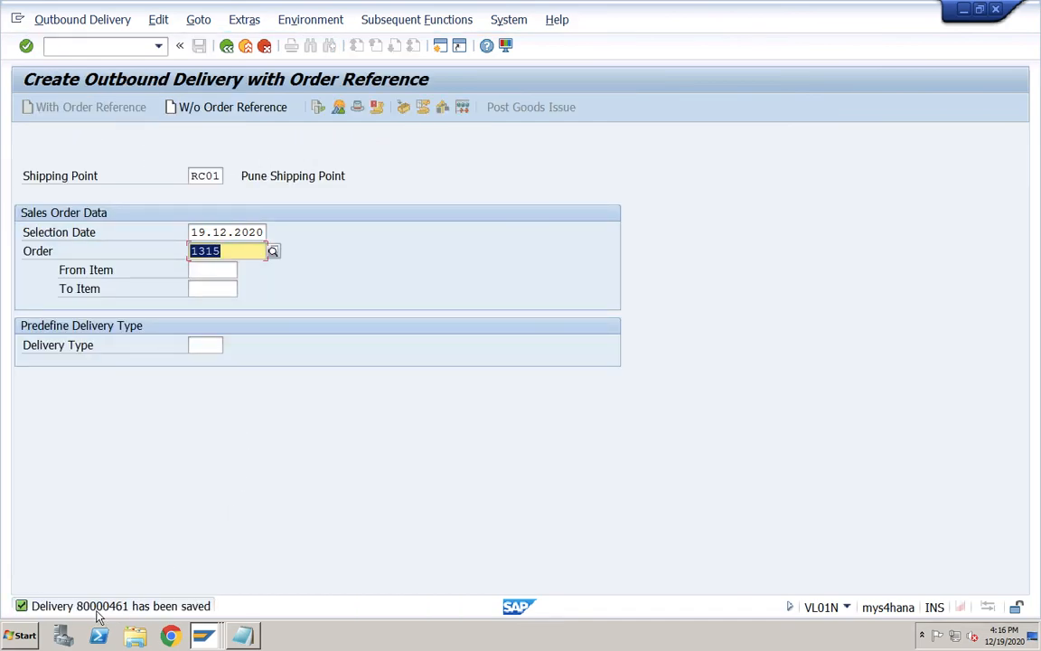
- Start a billing document for the saved delivery with transaction VF01, continuing past the HSN/SAC code warning
click(107, 46)
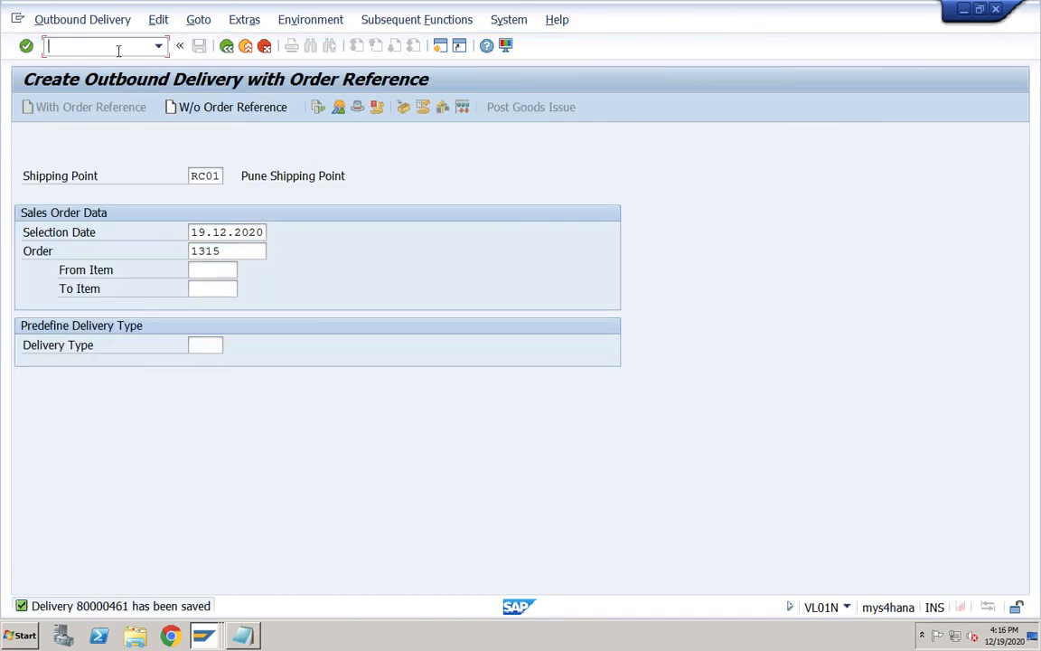
text(/nvf01)
key(Return)
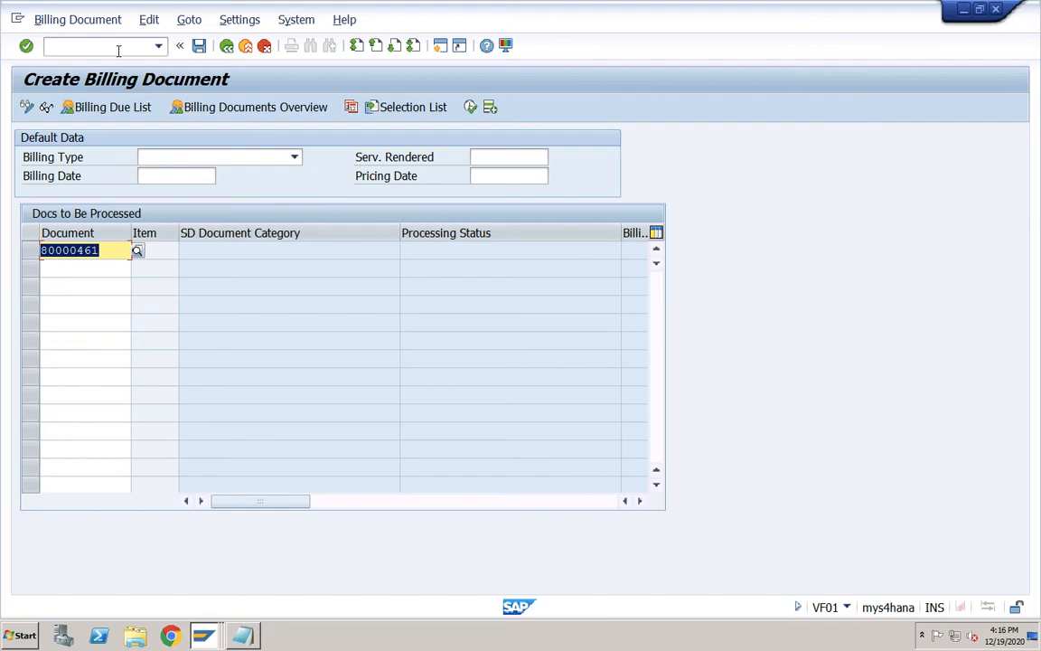
key(Return)
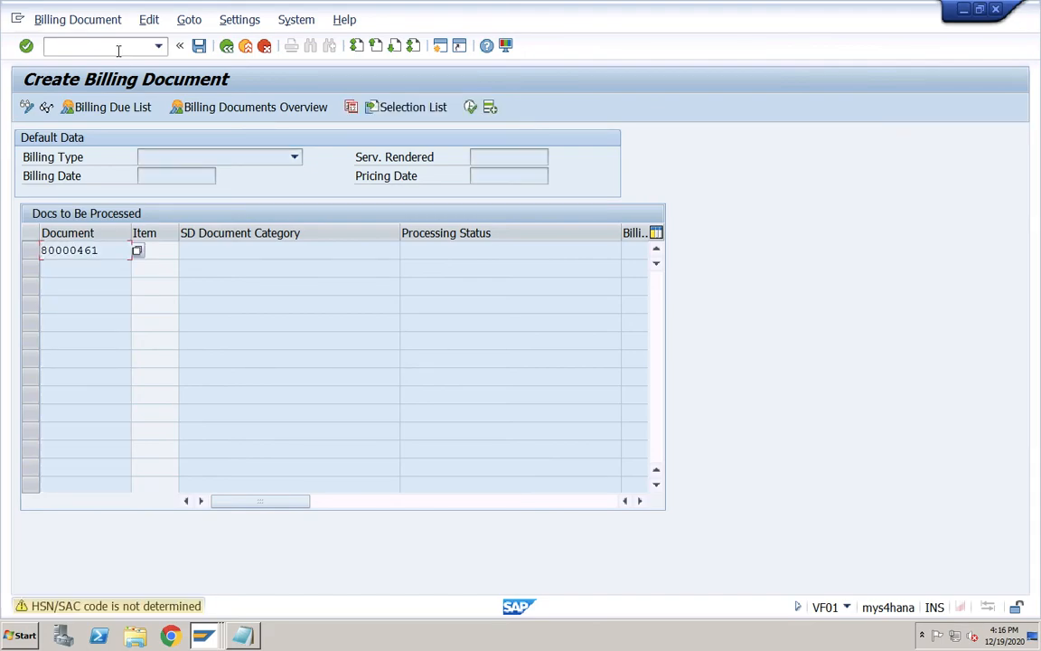
key(Return)
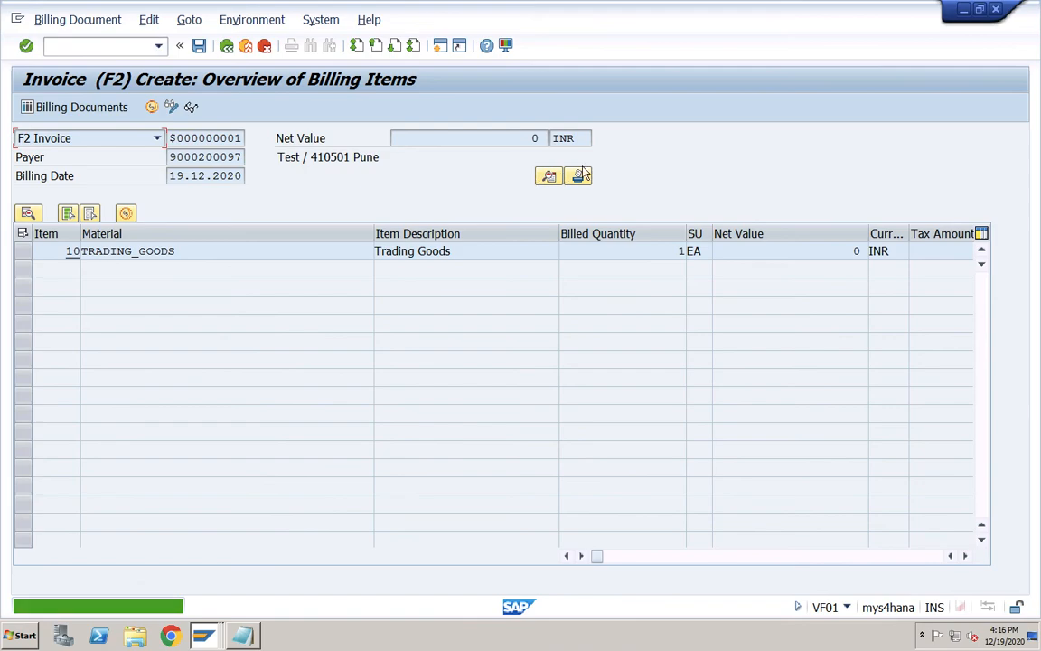
- Examine the net value of the TRADING_GOODS item and of the whole F2 invoice
click(848, 250)
double_click(854, 250)
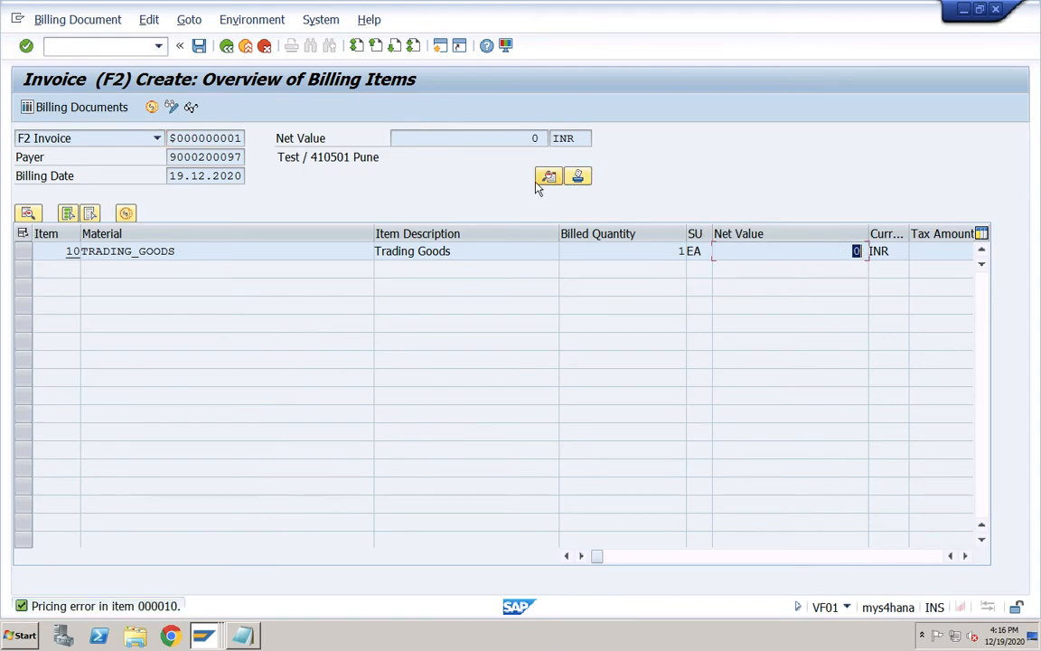
click(465, 250)
click(529, 140)
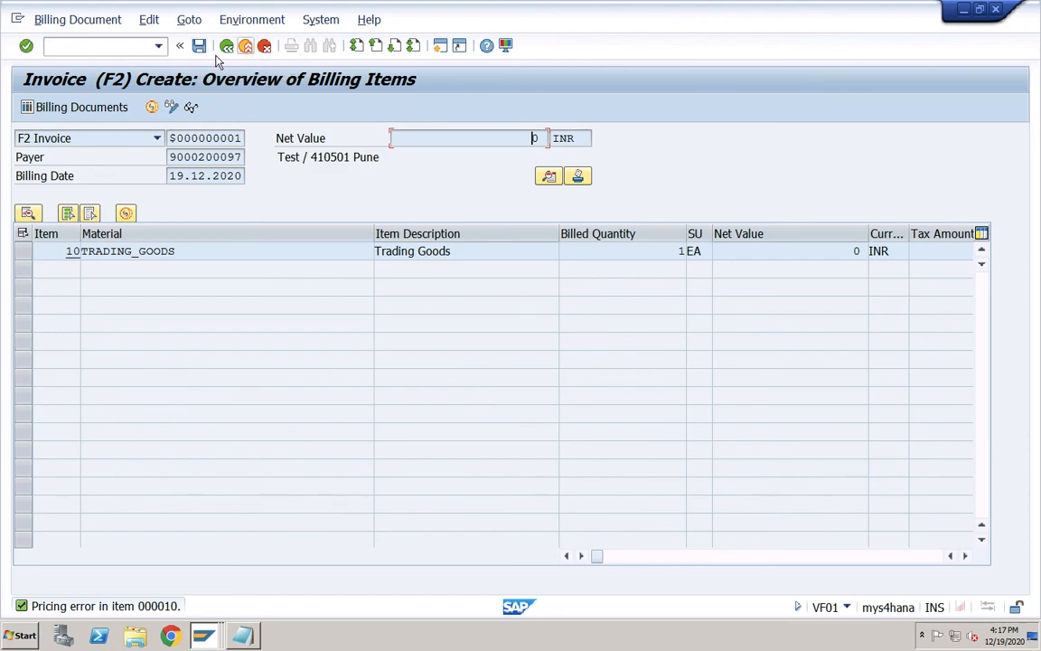
click(140, 47)
key(super+Tab)
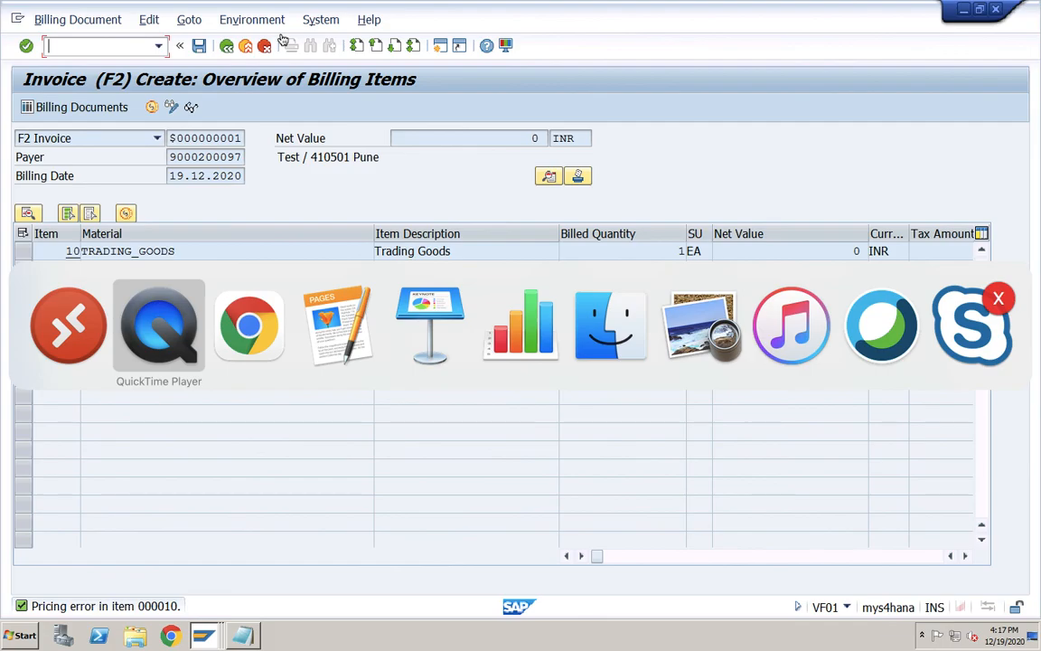